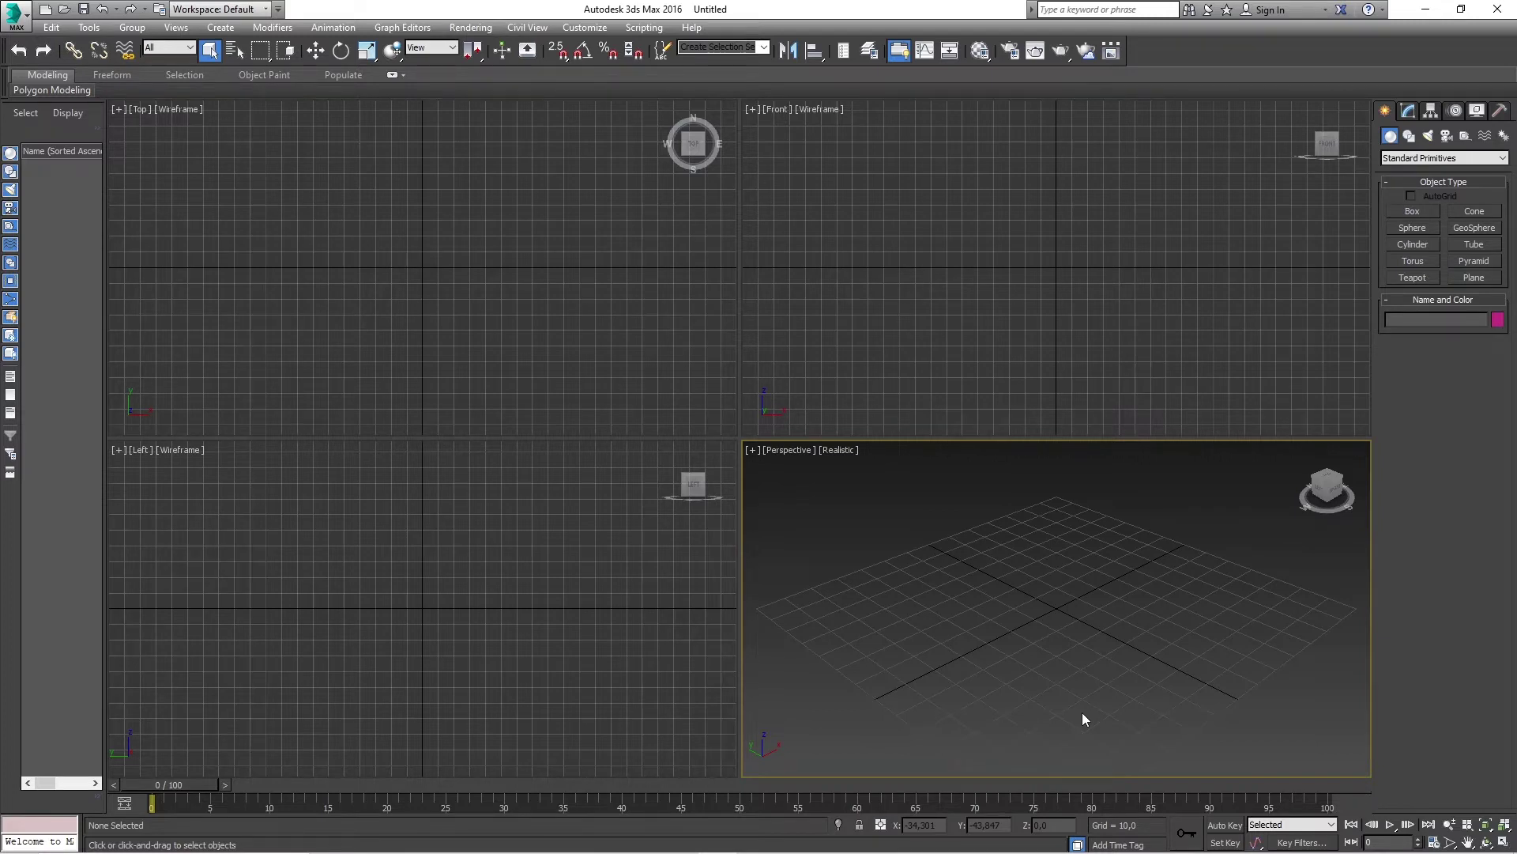
Maximize the Perspective viewport with Alt+W and hide its grid with G.
left_click(596, 349)
left_click(870, 411)
left_click(942, 542)
key("alt+w")
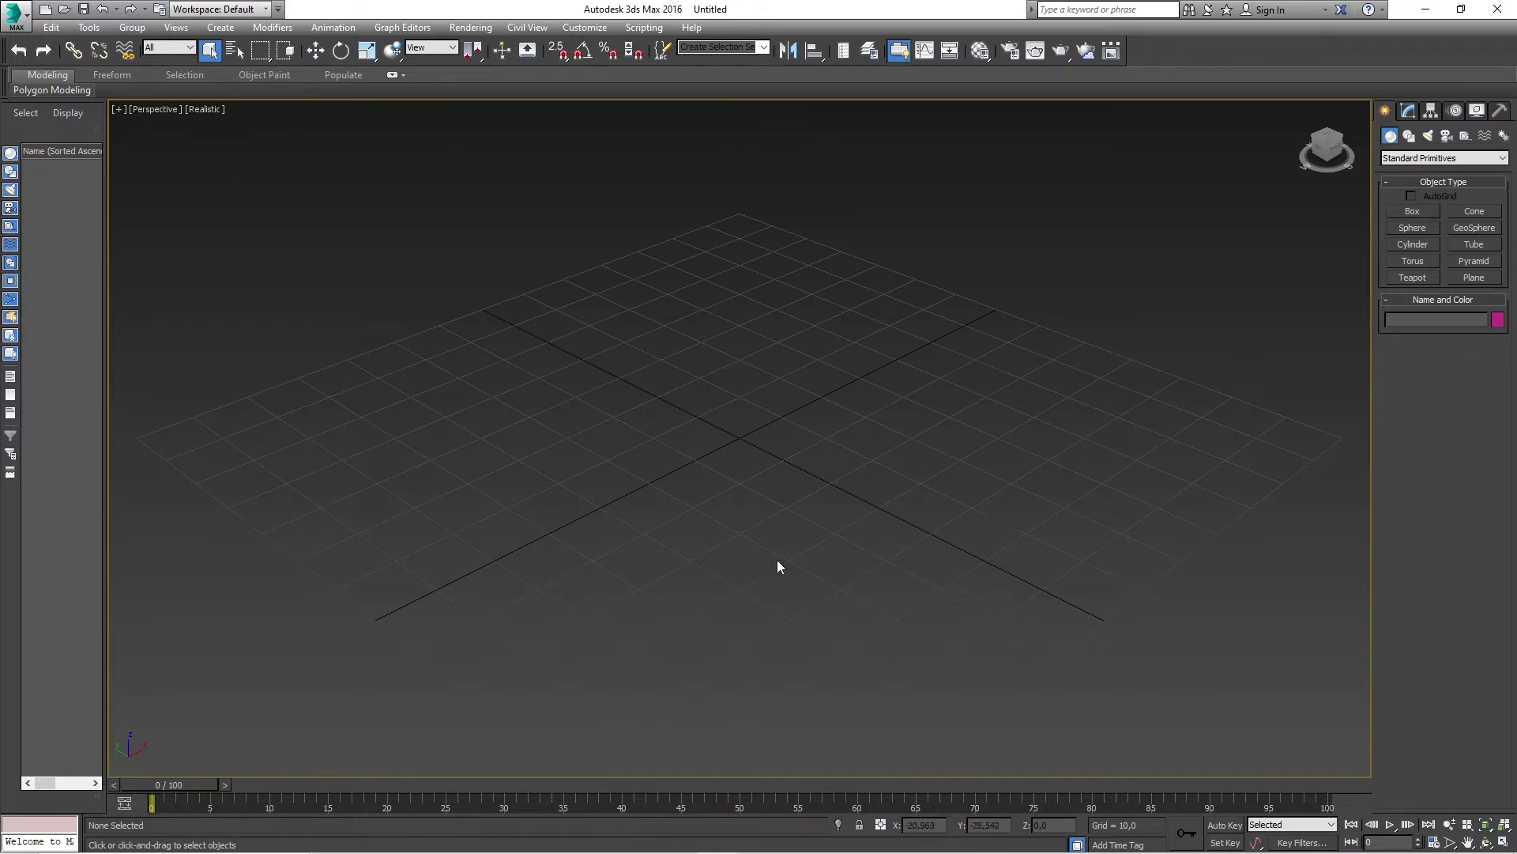
key("g")
left_click(1387, 112)
Draw a two-point straight spline, Line001, across the Perspective view using Splines > Line.
left_click(1411, 137)
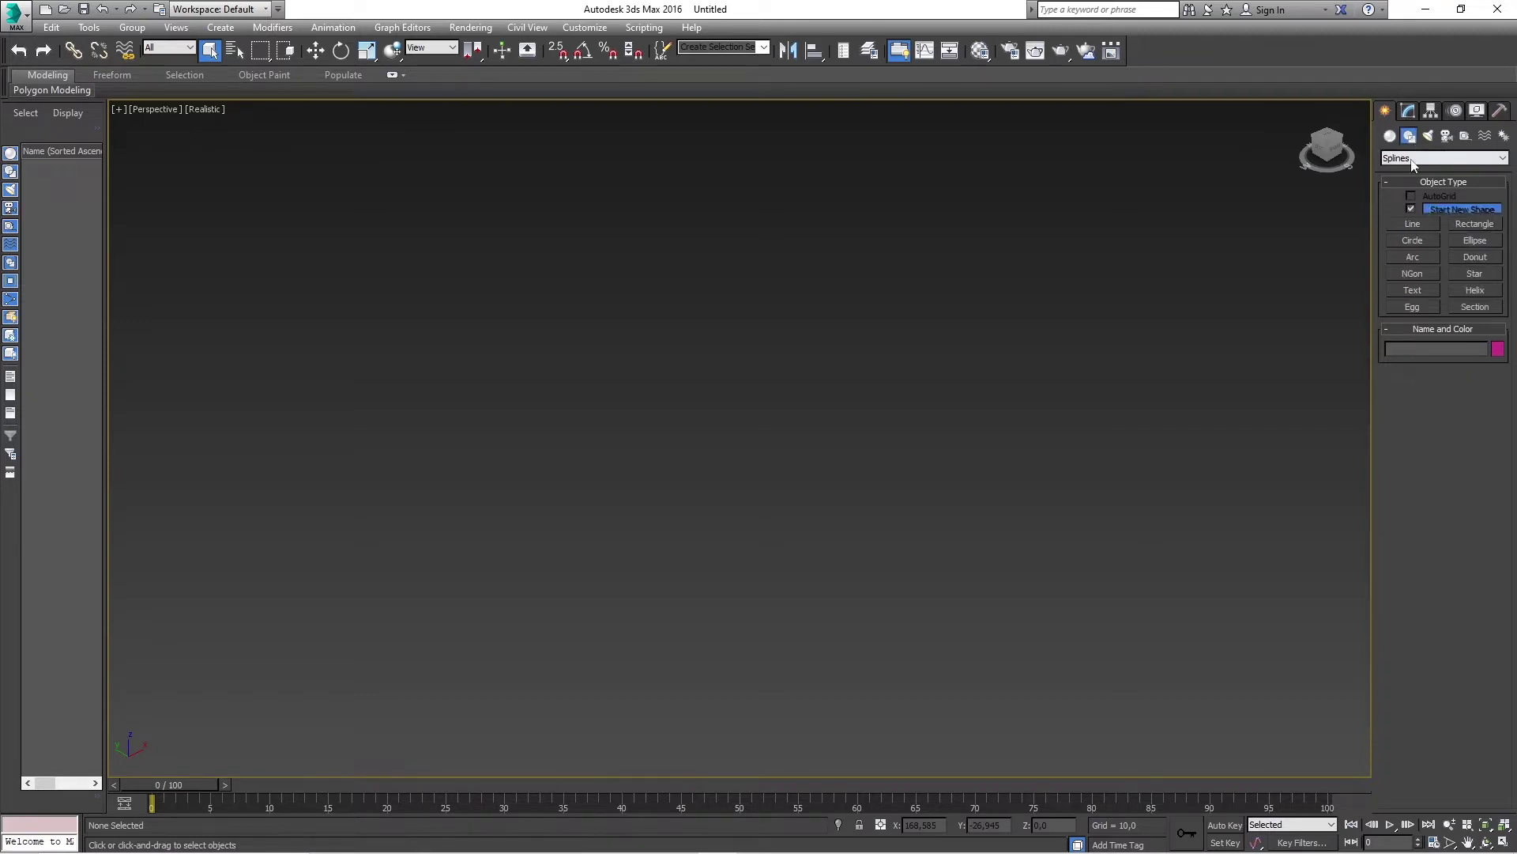
left_click(1408, 161)
left_click(1405, 173)
left_click(1418, 224)
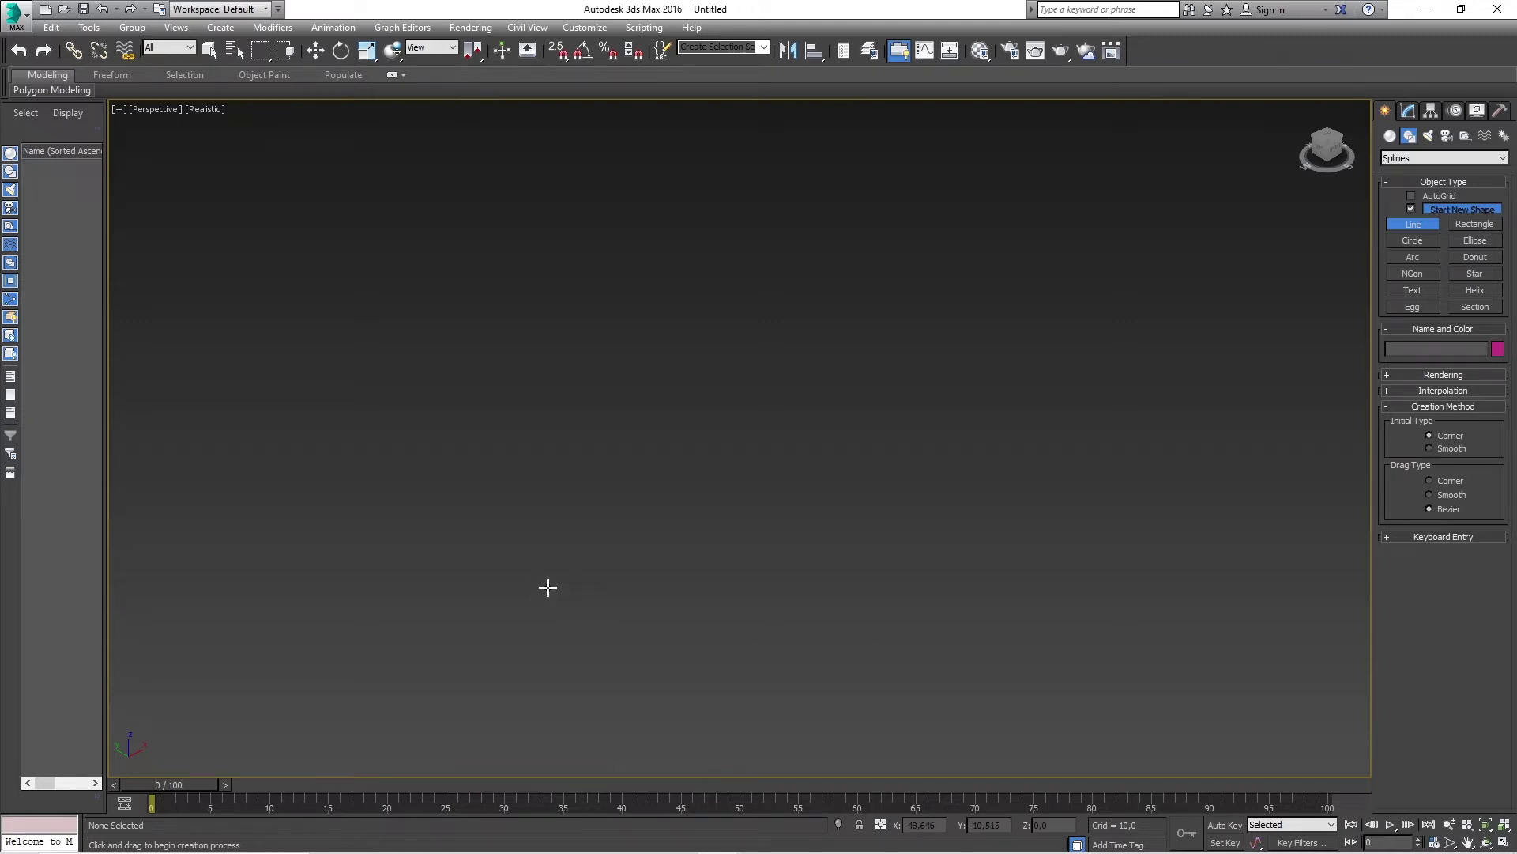
left_click(548, 587)
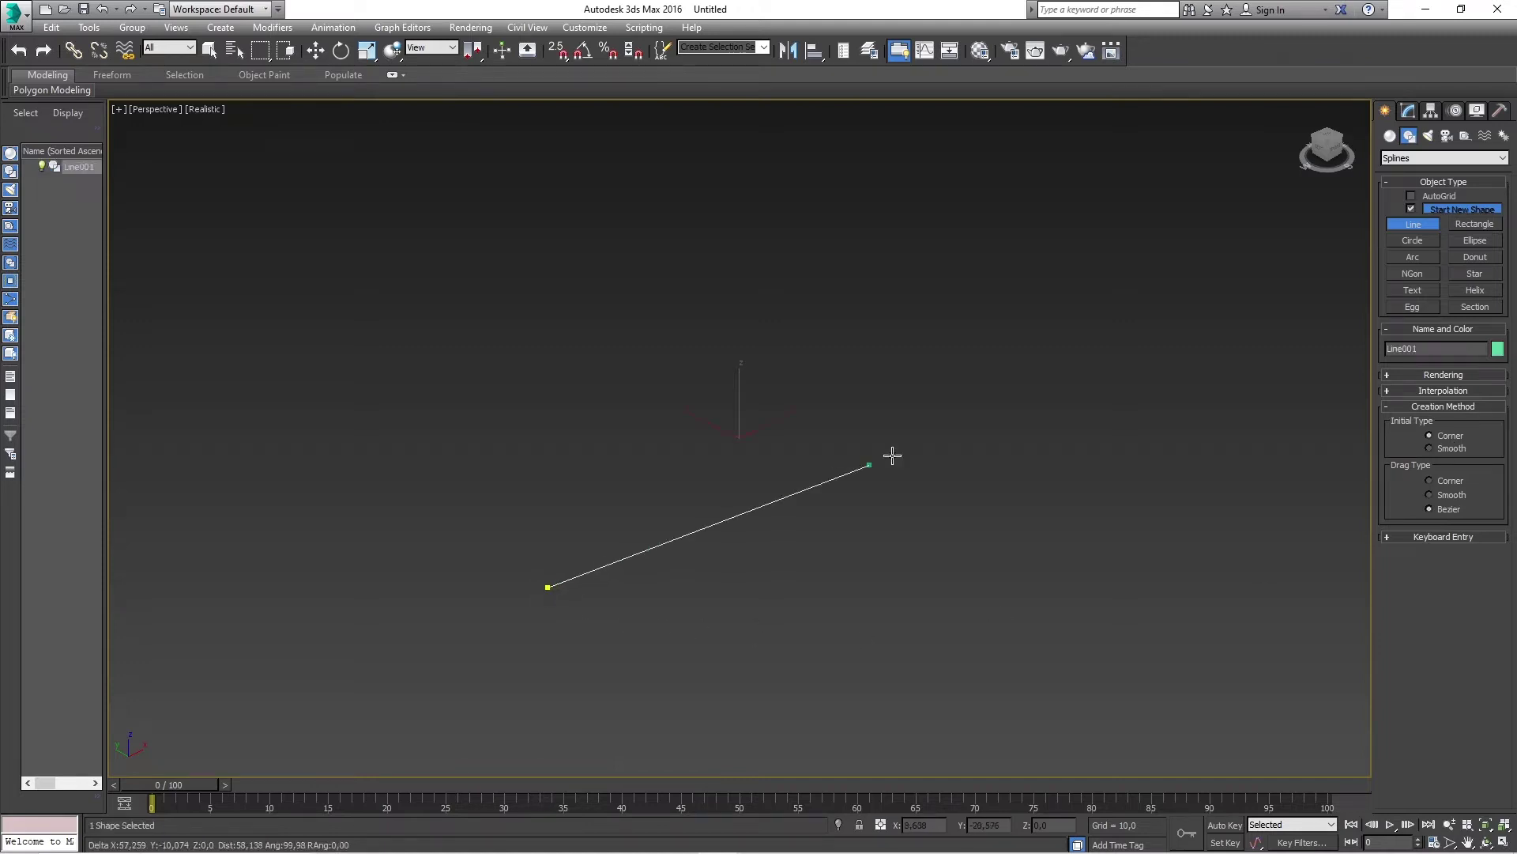
left_click(1040, 394)
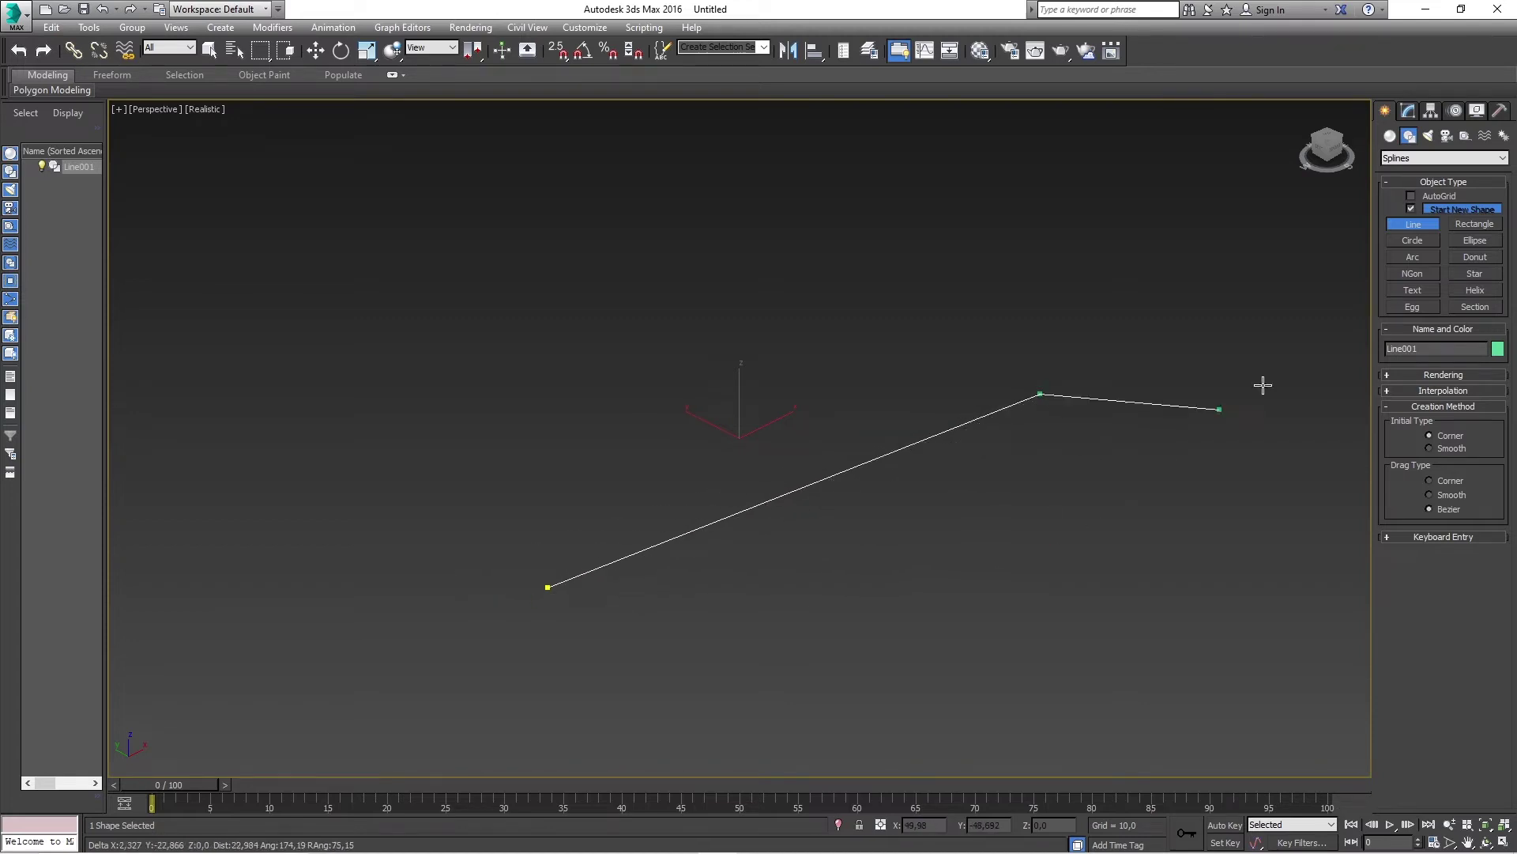
right_click(1091, 479)
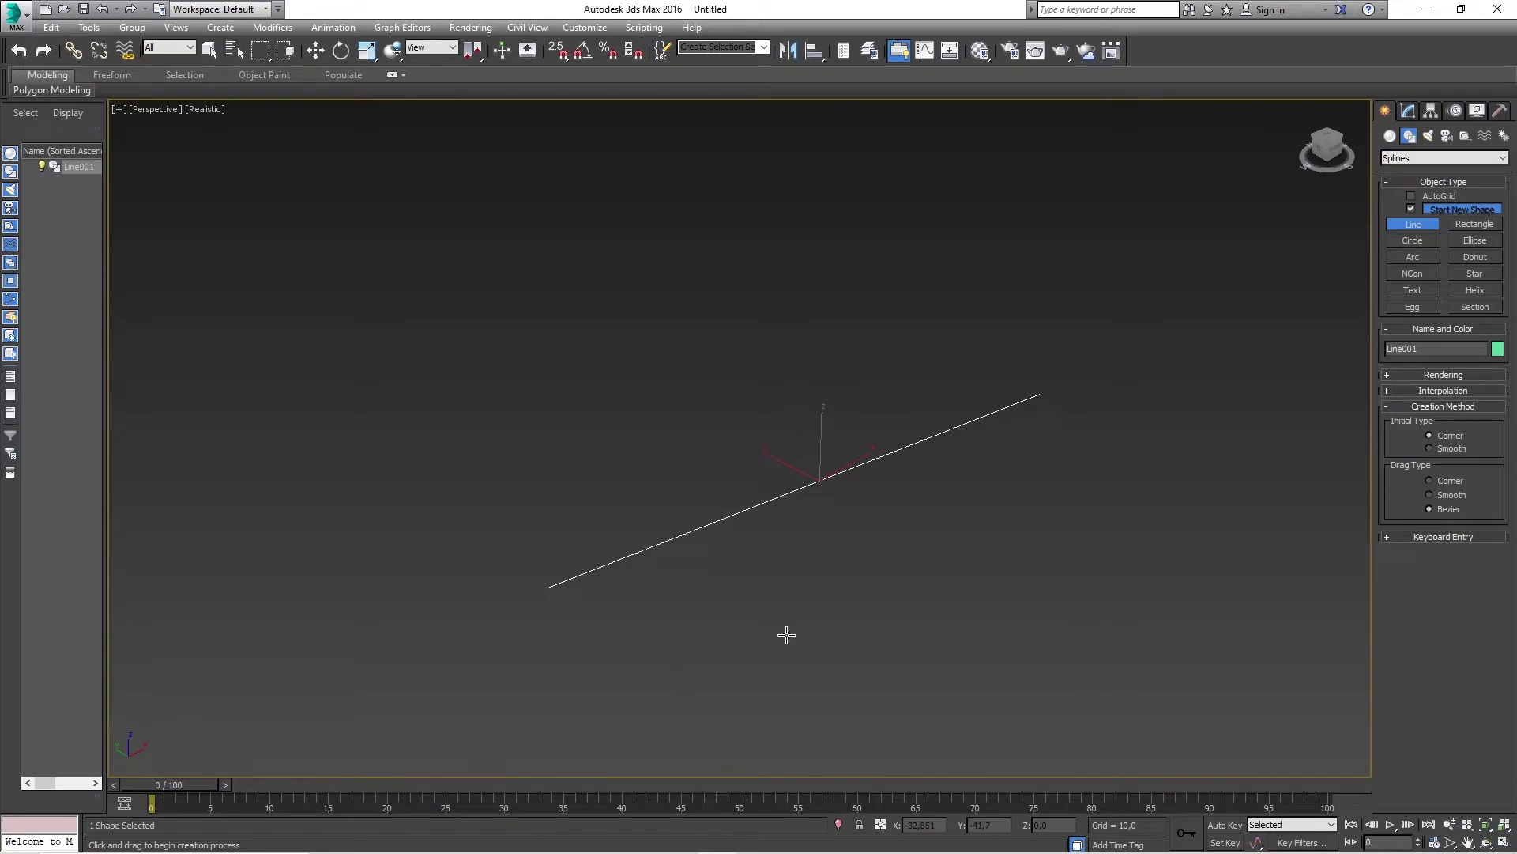
Draw an open five-point line, Line002, below the straight line.
left_click(687, 648)
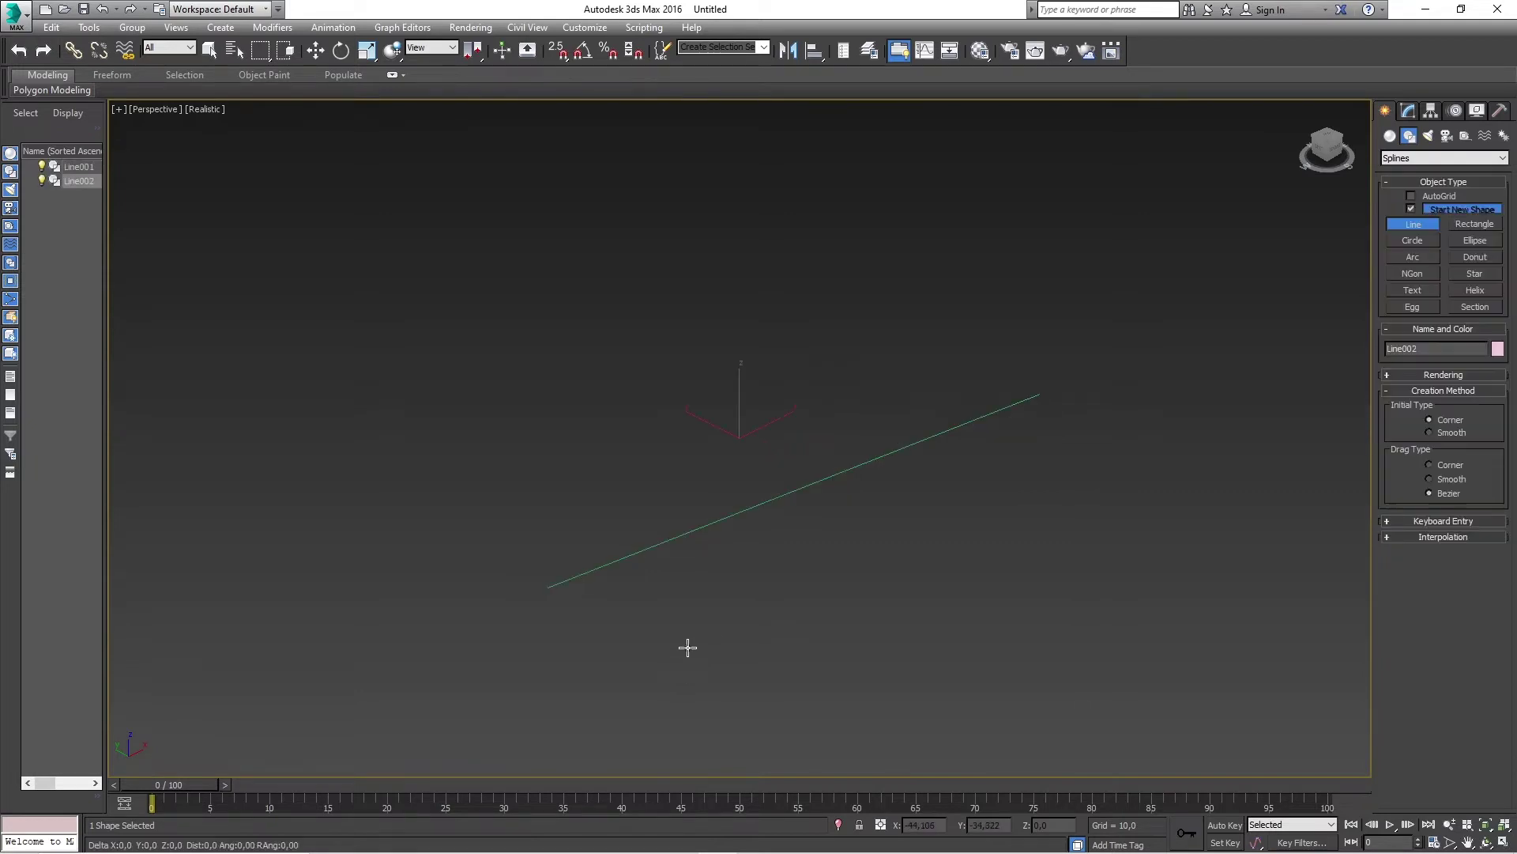
left_click(1088, 454)
left_click(1298, 480)
left_click(1342, 632)
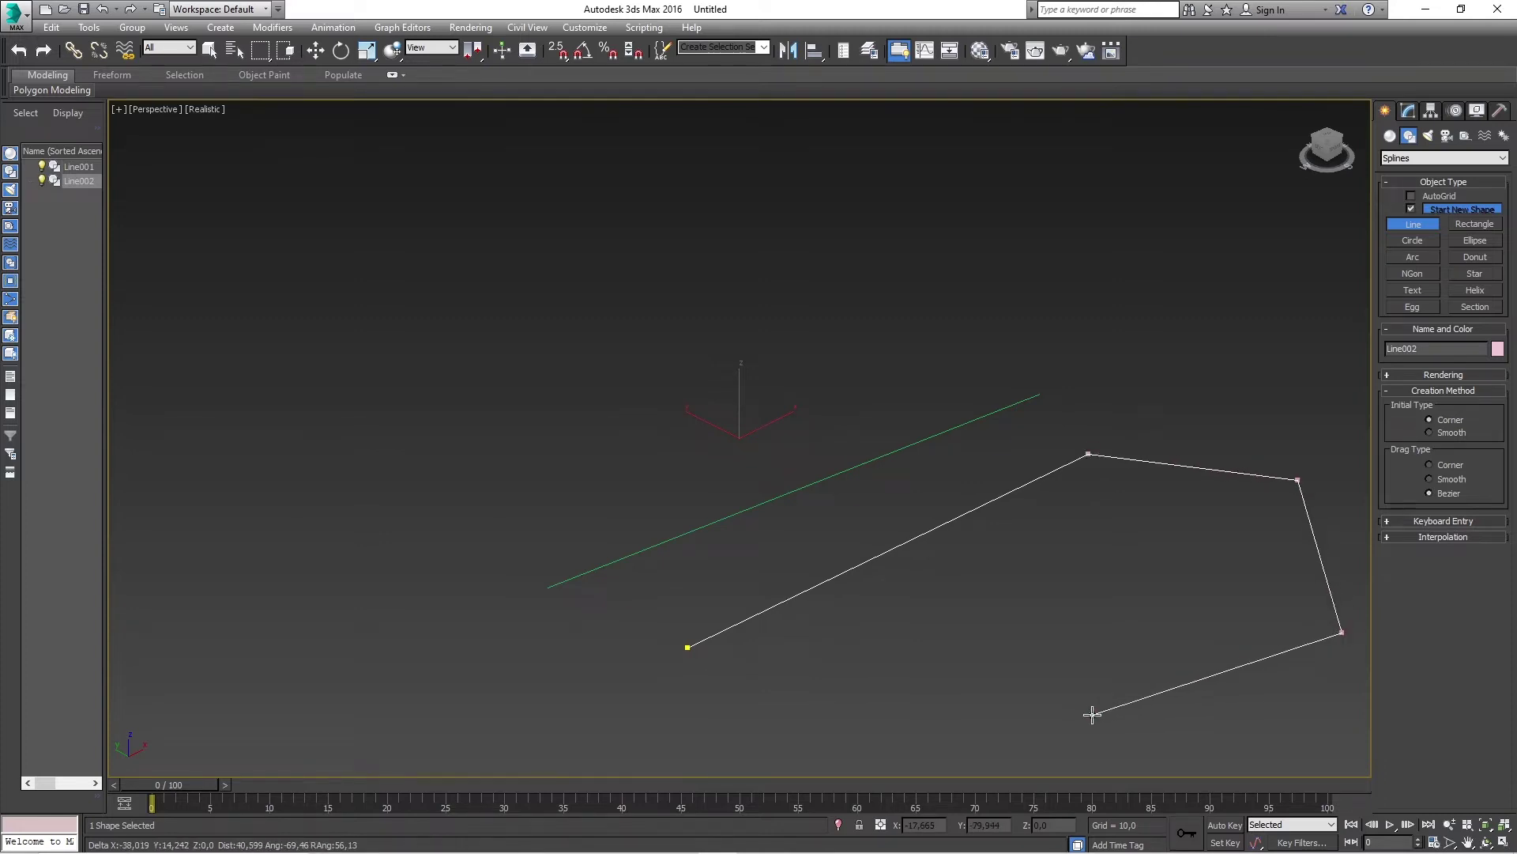
left_click(1093, 714)
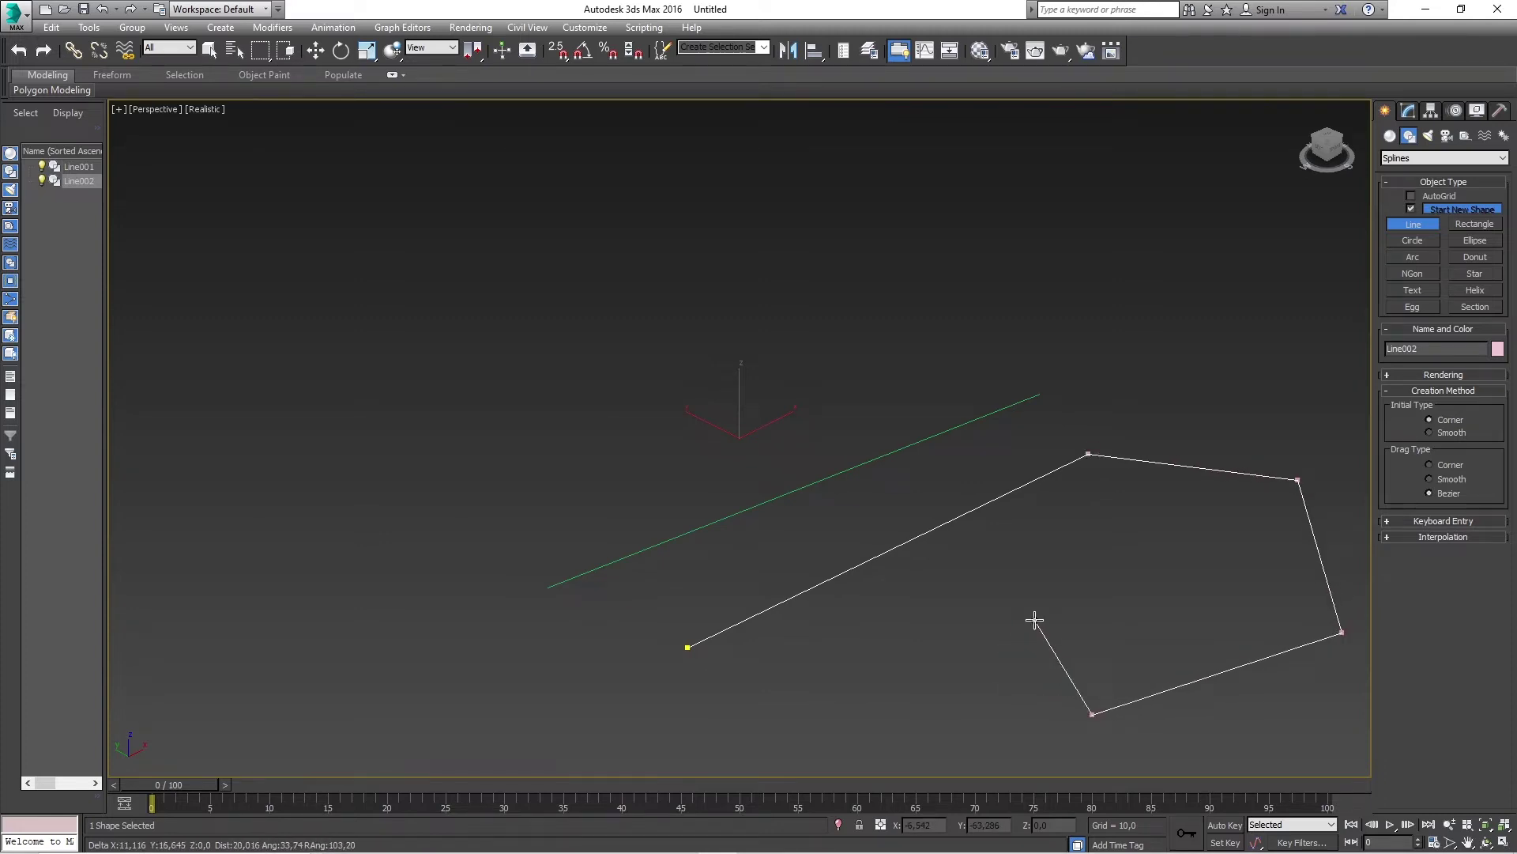
right_click(1035, 620)
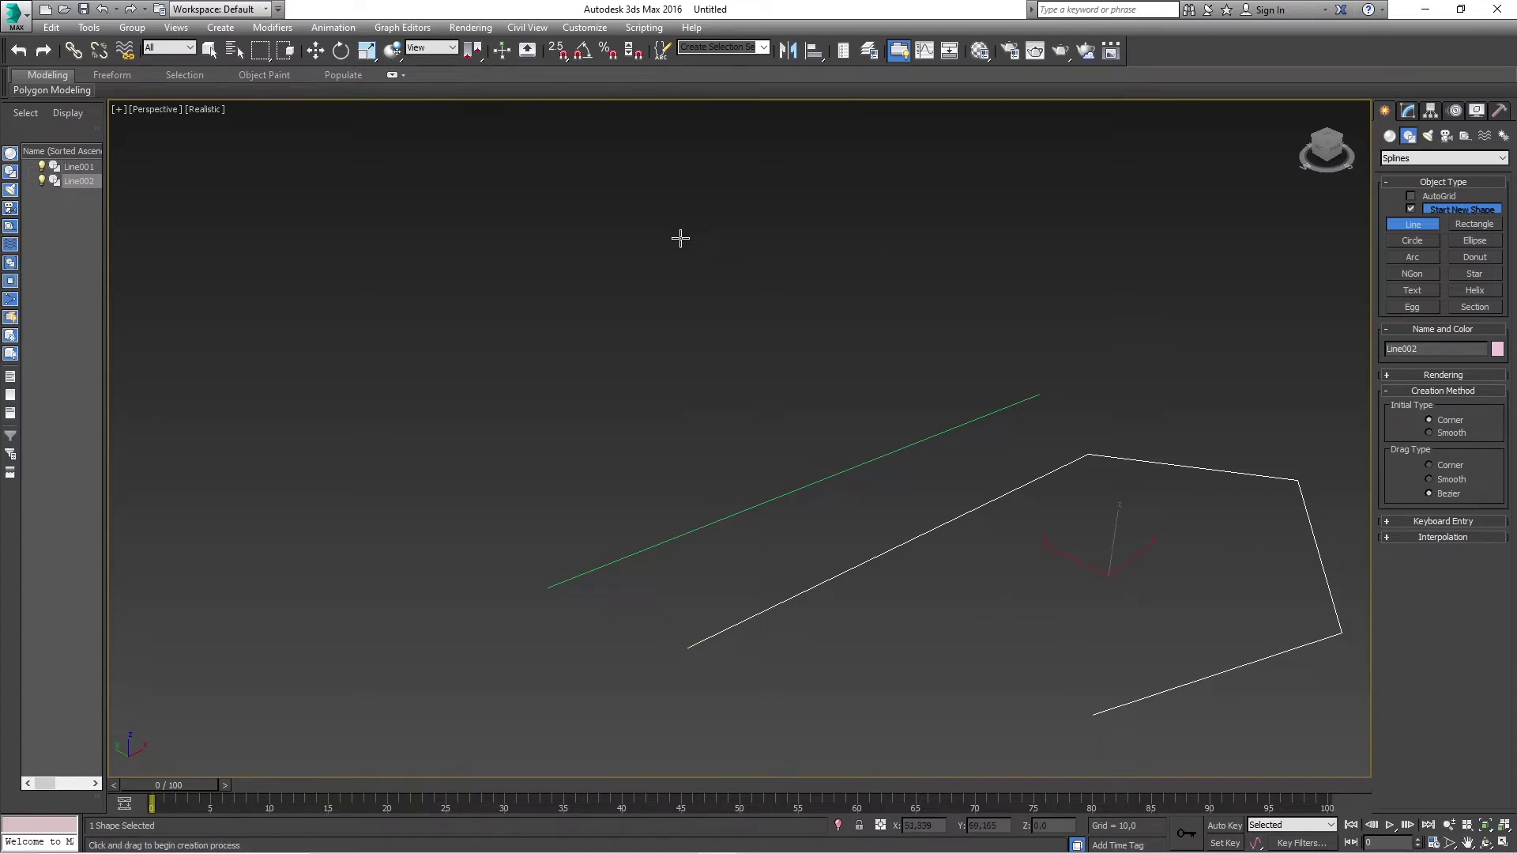
Draw a closed spline, Line003, above the others, confirming Close spline.
left_click(634, 292)
left_click(858, 206)
left_click(1022, 346)
left_click(739, 375)
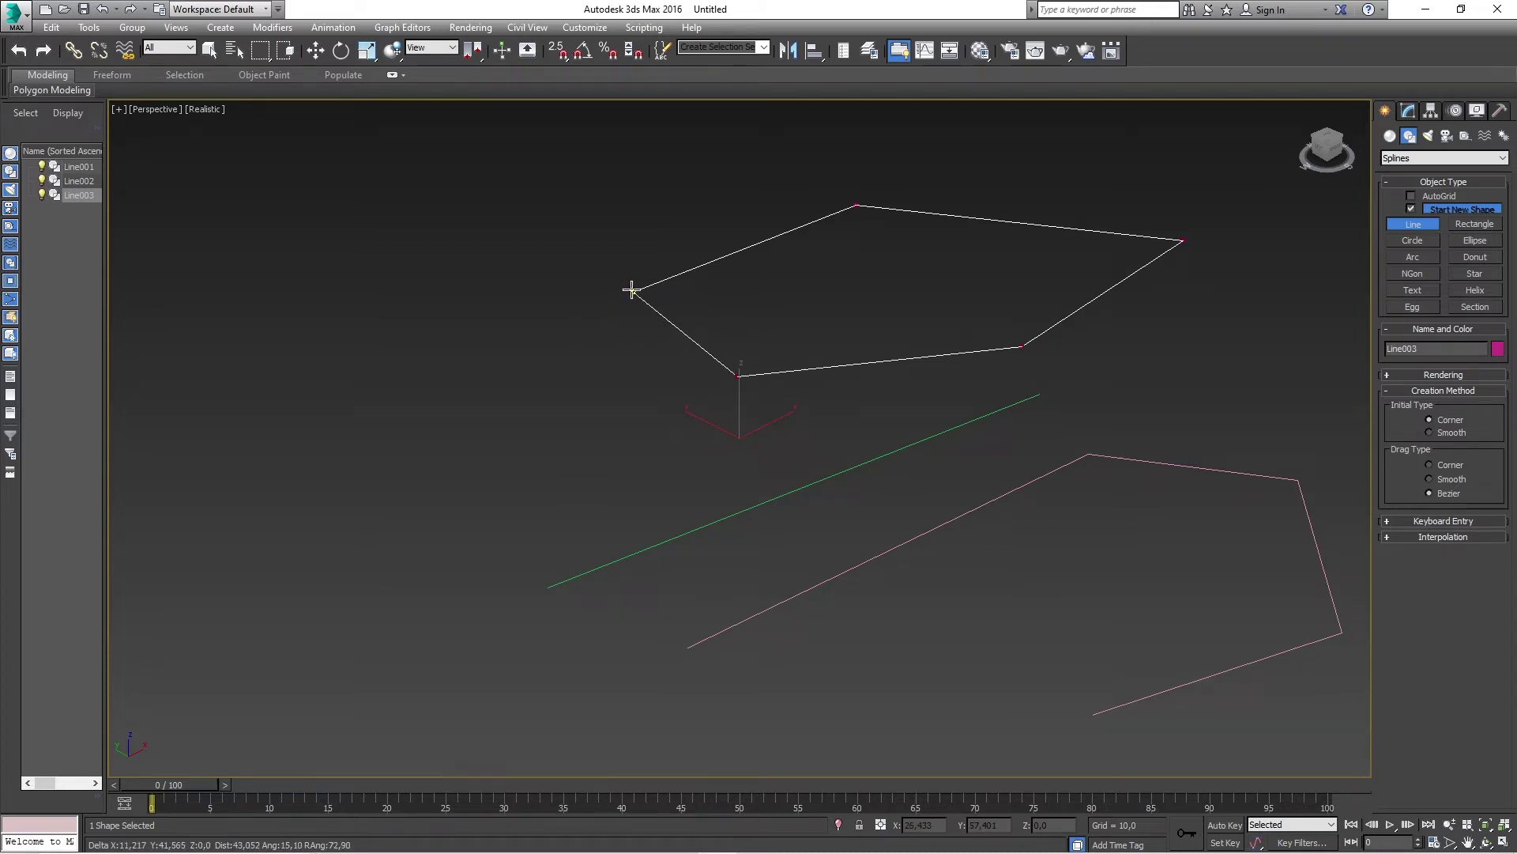
left_click(634, 292)
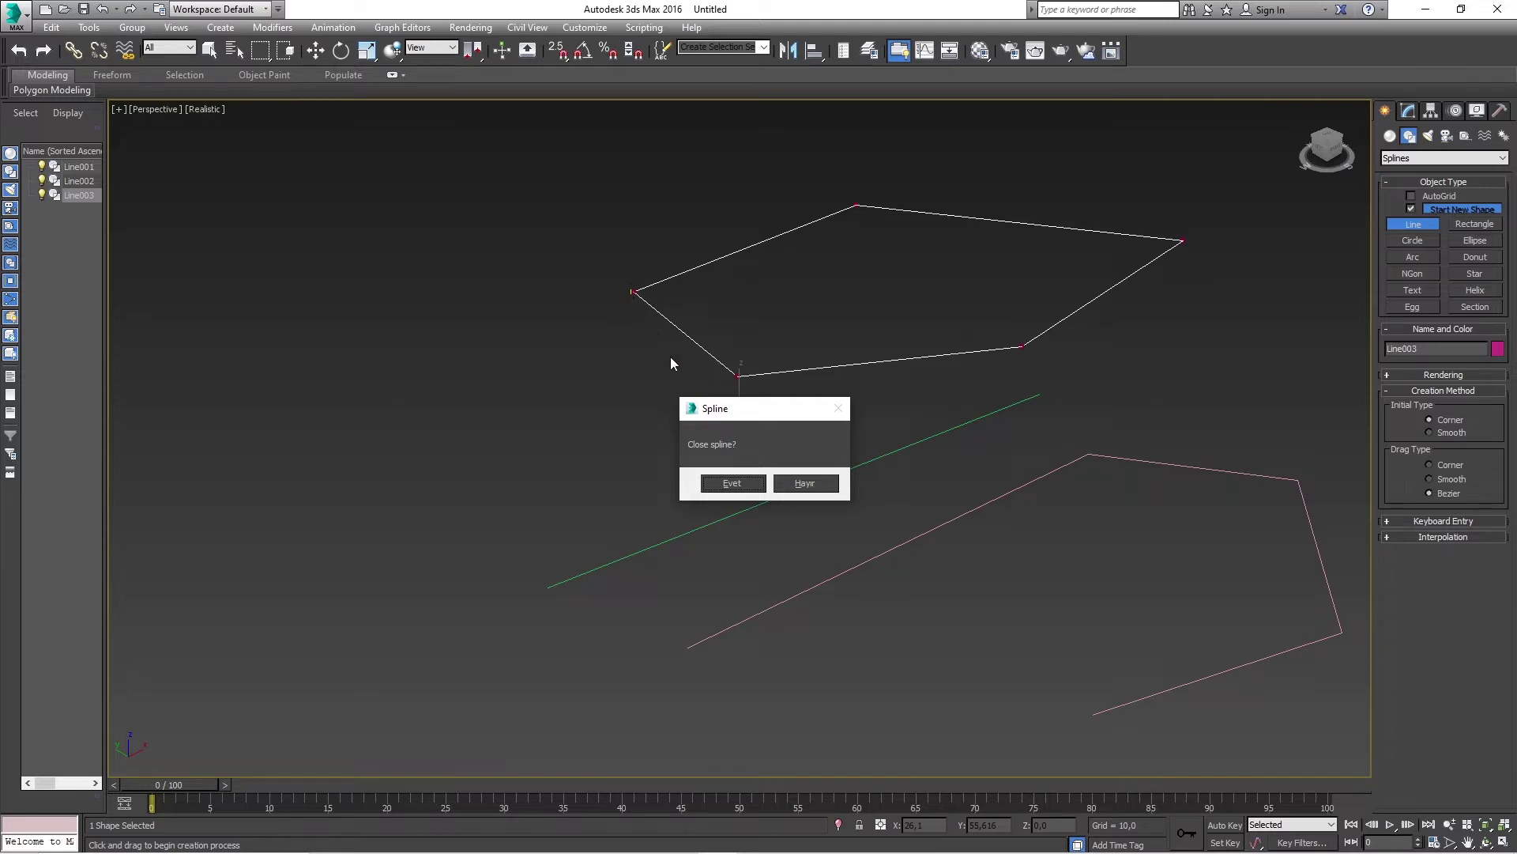
left_click(719, 485)
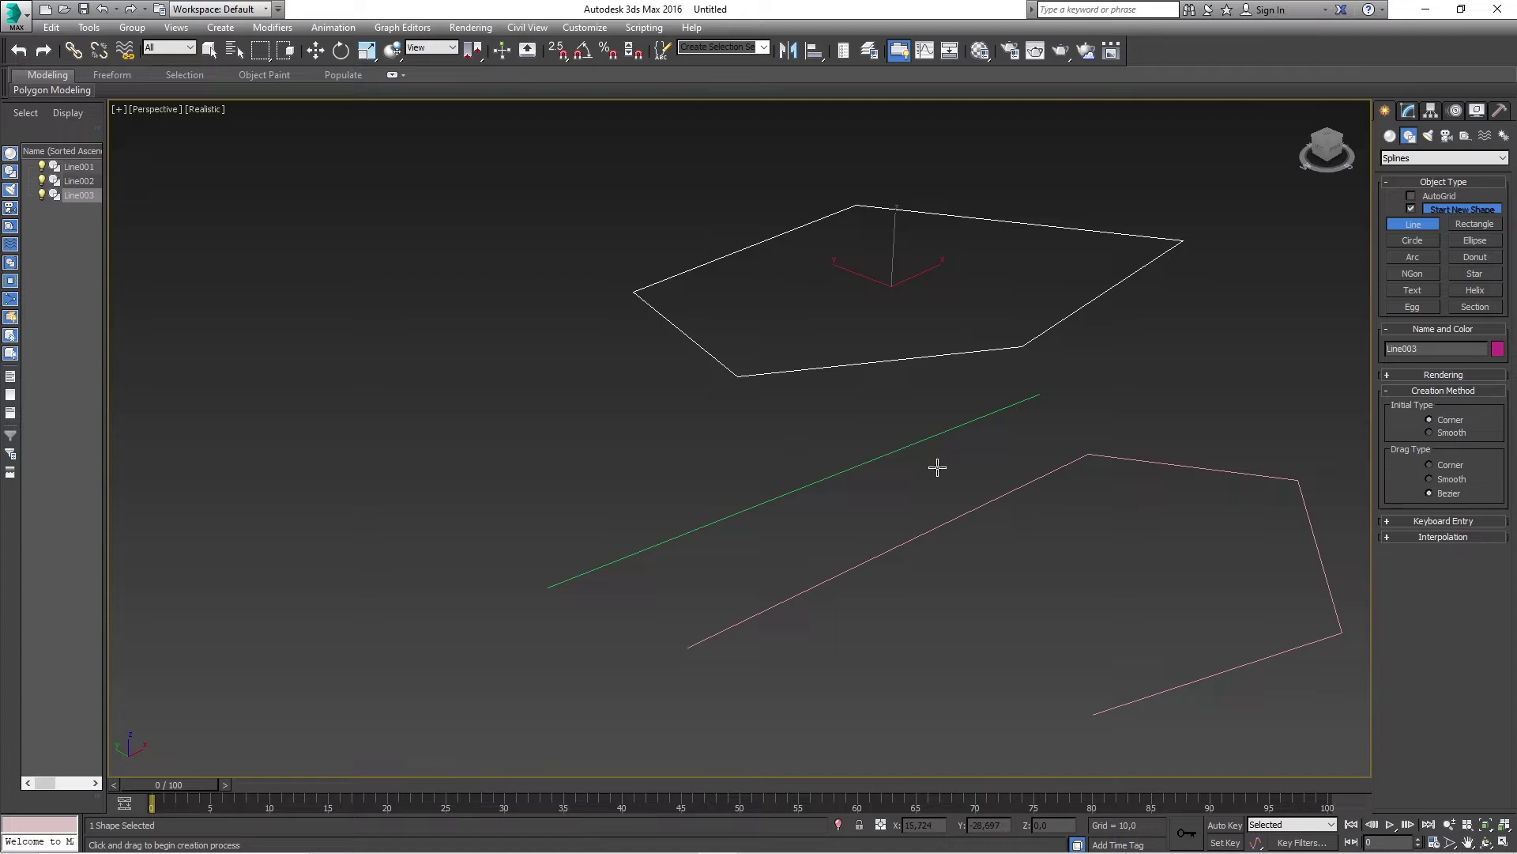
key("Escape")
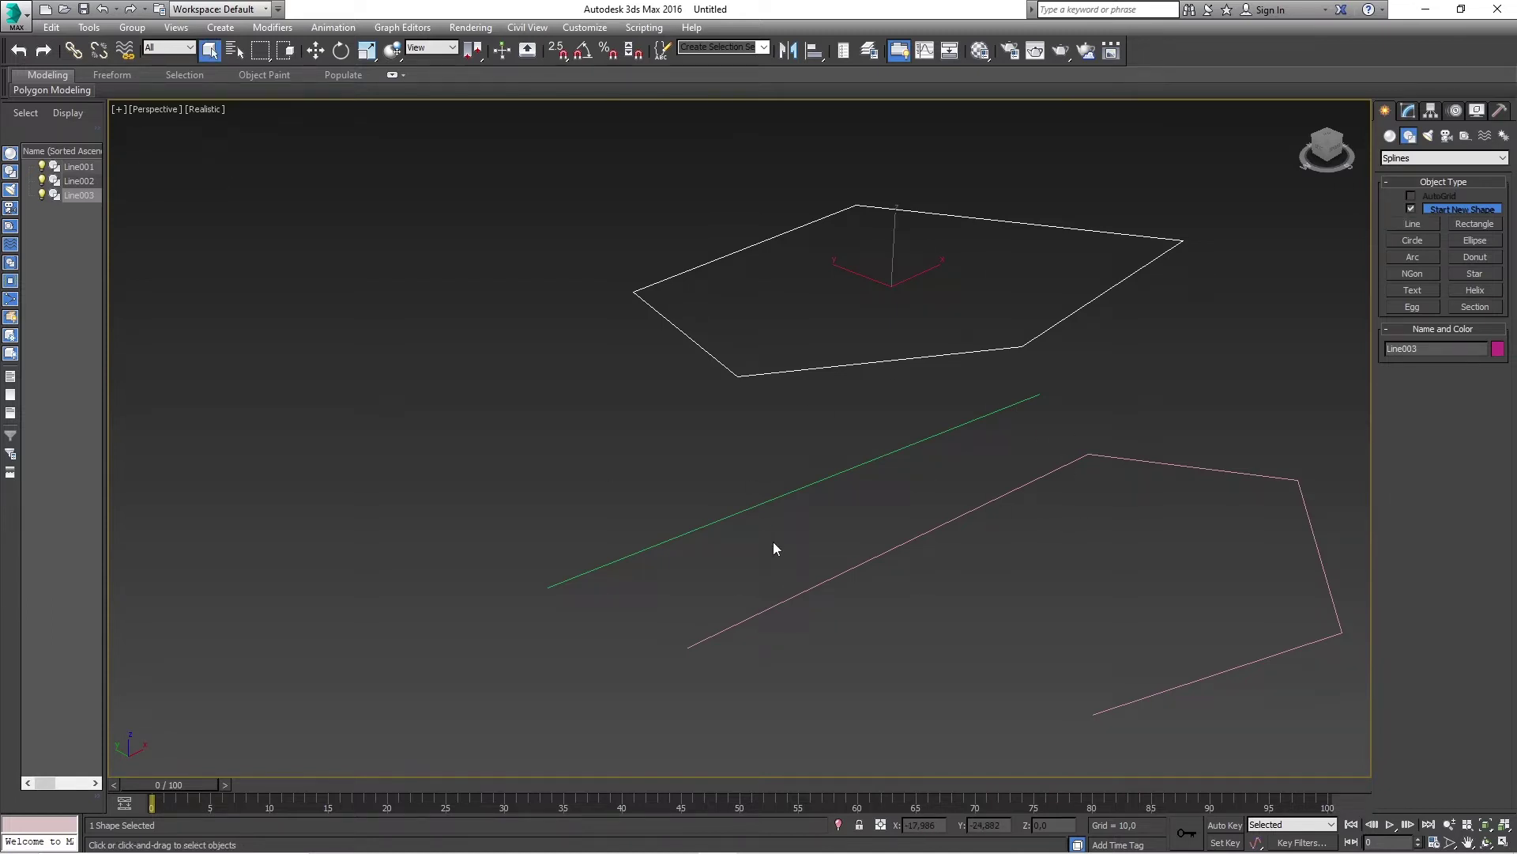
left_click(749, 504)
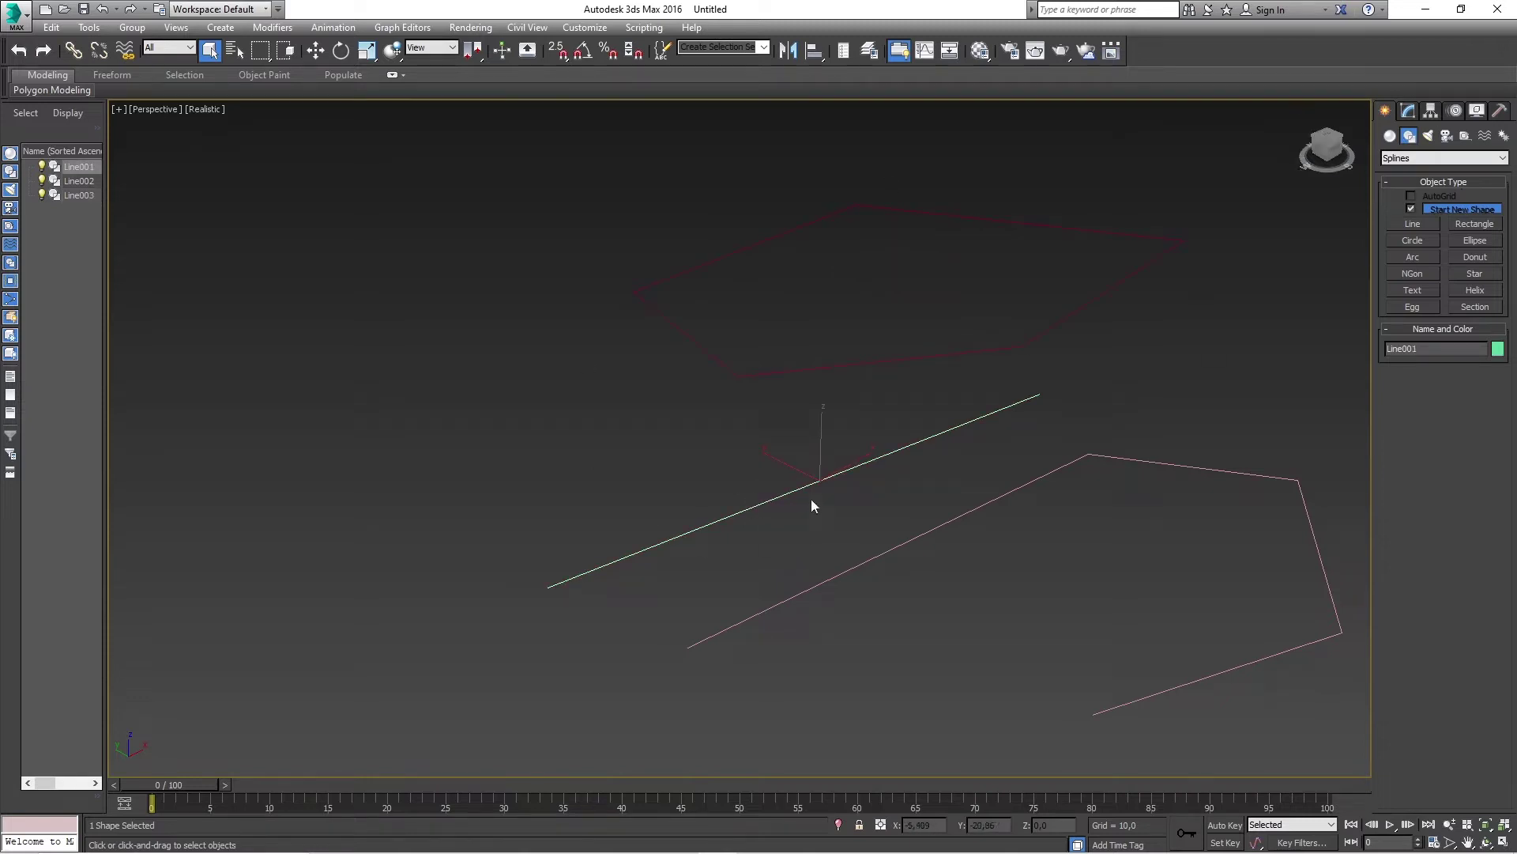
left_click(1408, 111)
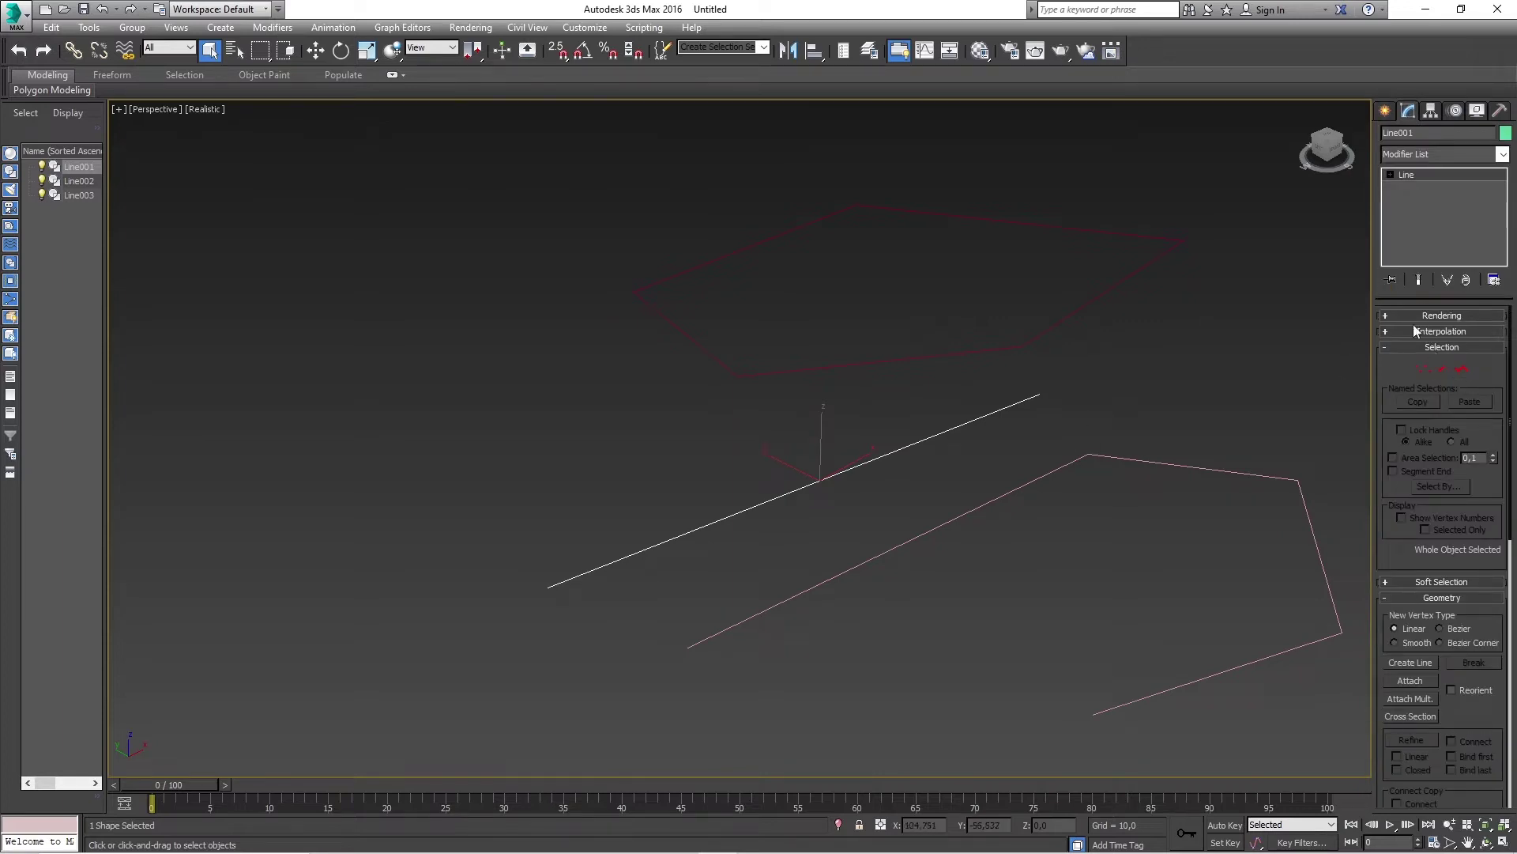
left_click(1436, 315)
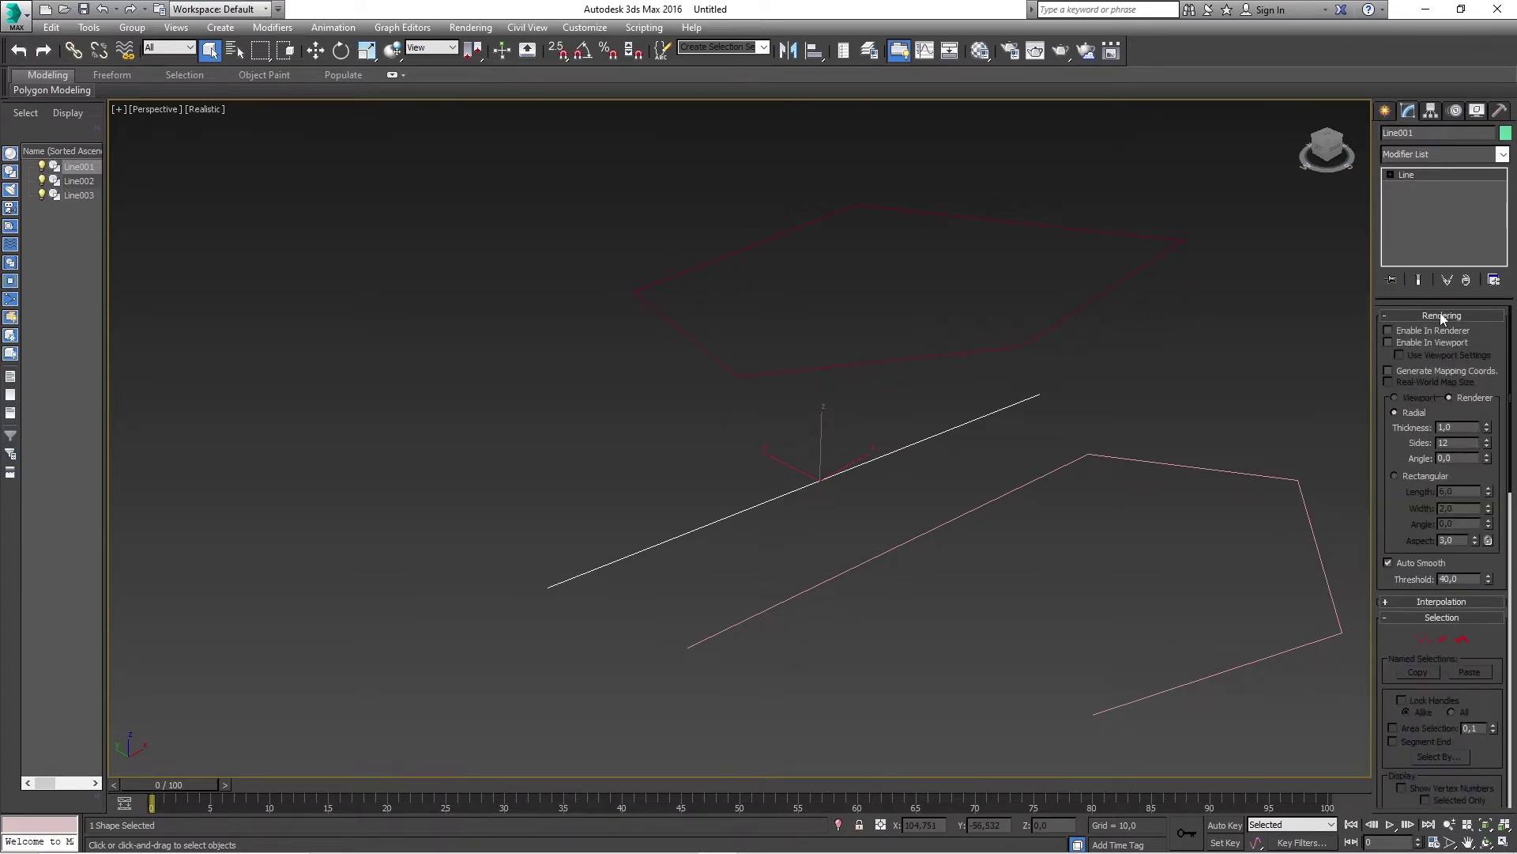
left_click(1385, 317)
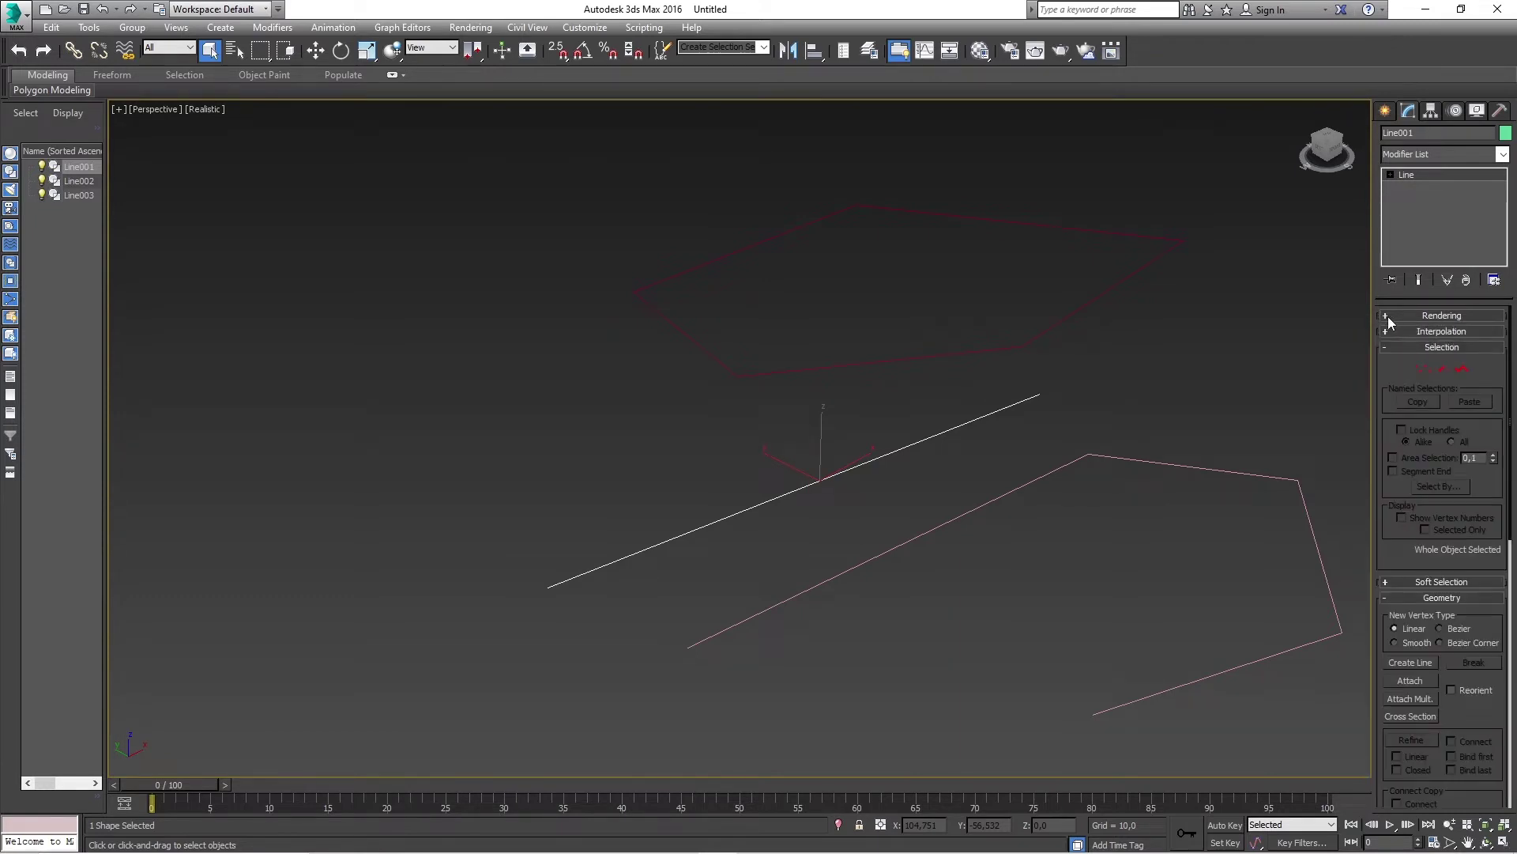
left_click(1417, 315)
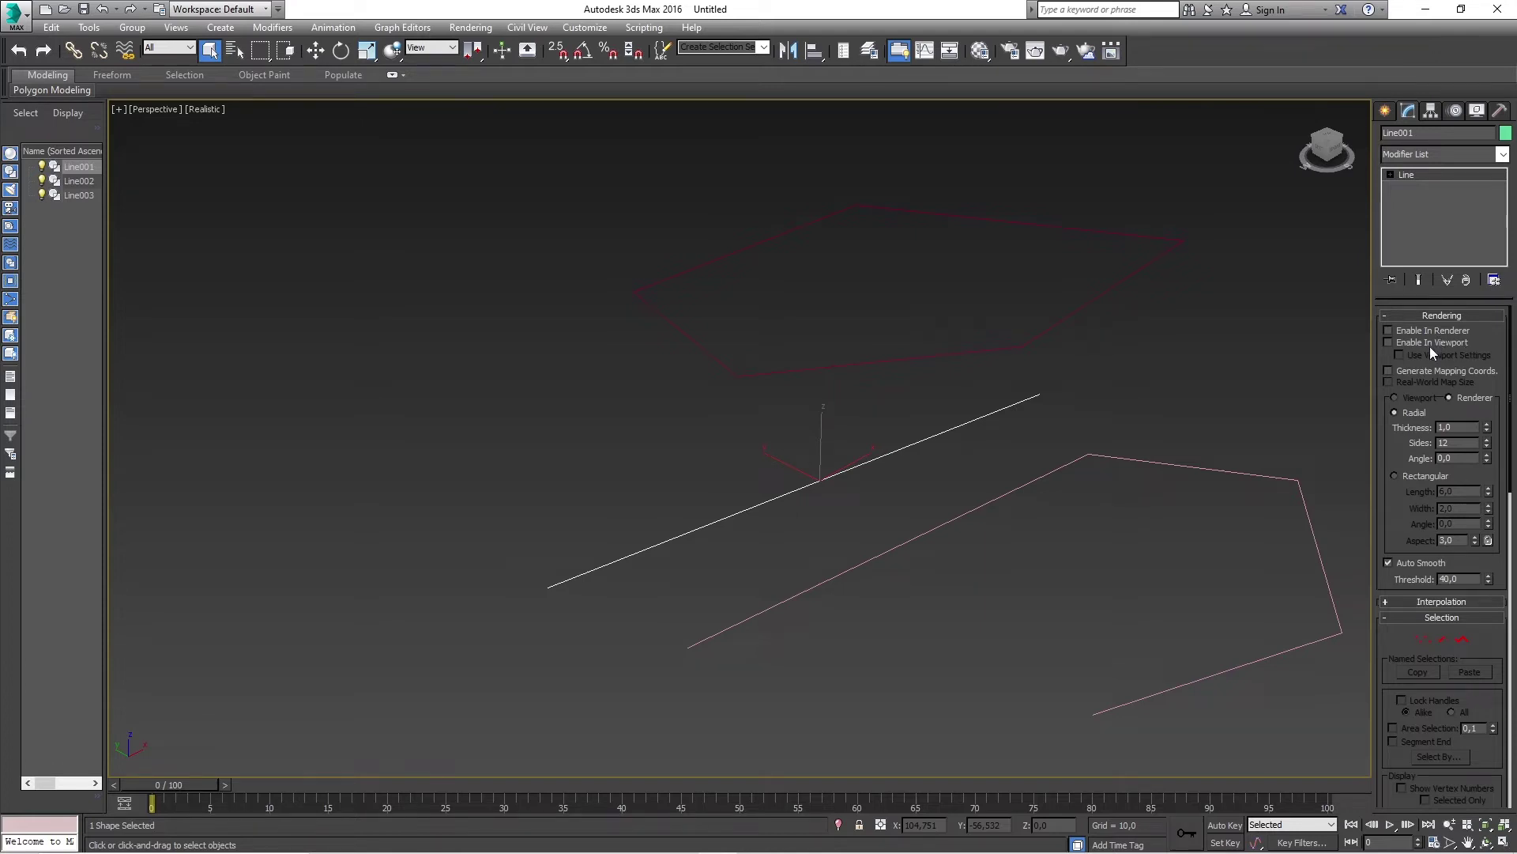
key("F9")
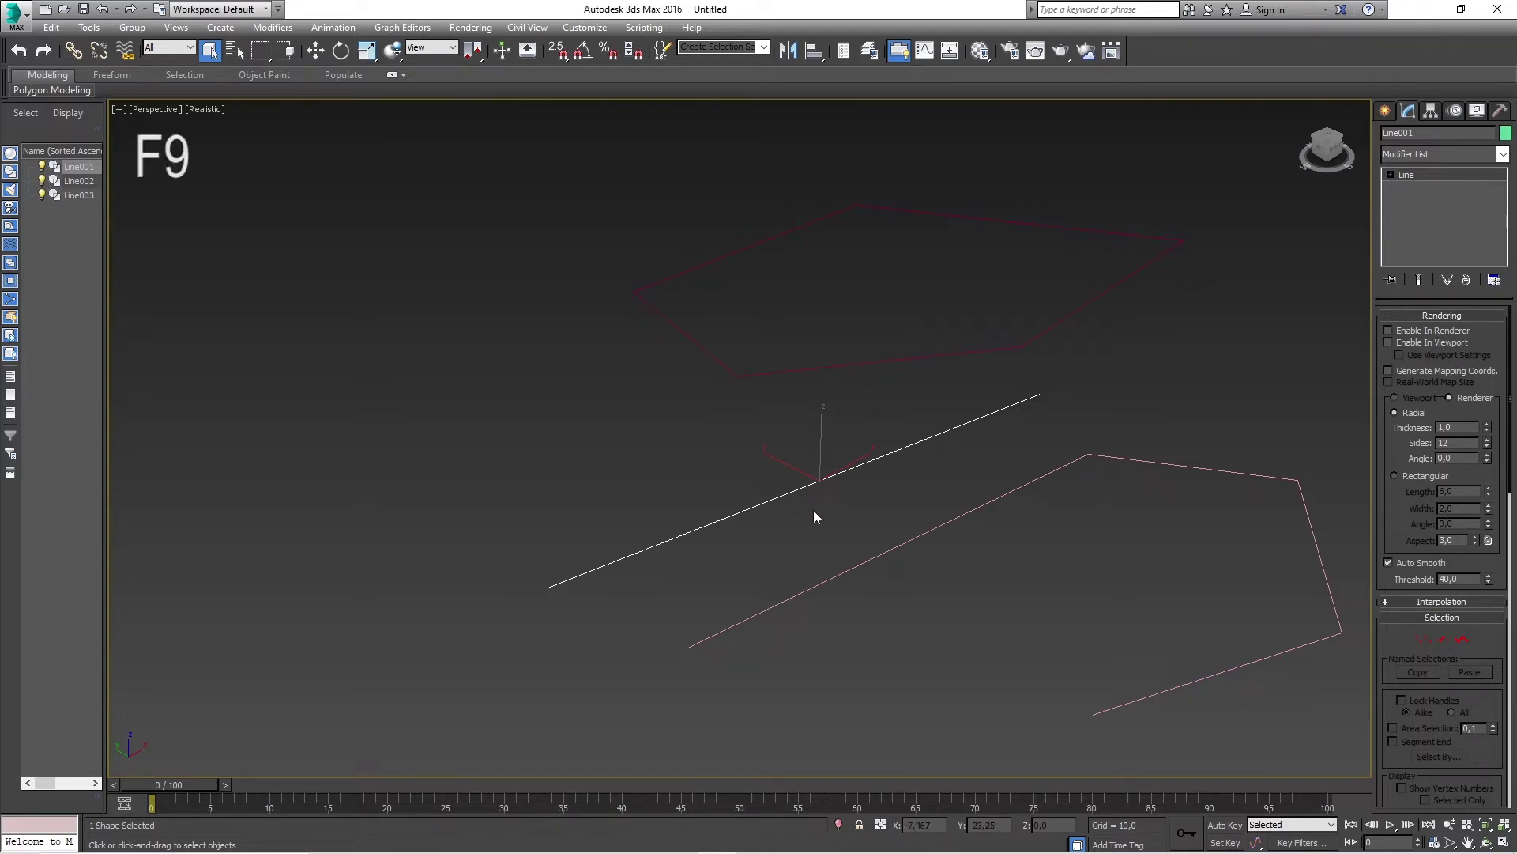
left_click(817, 530)
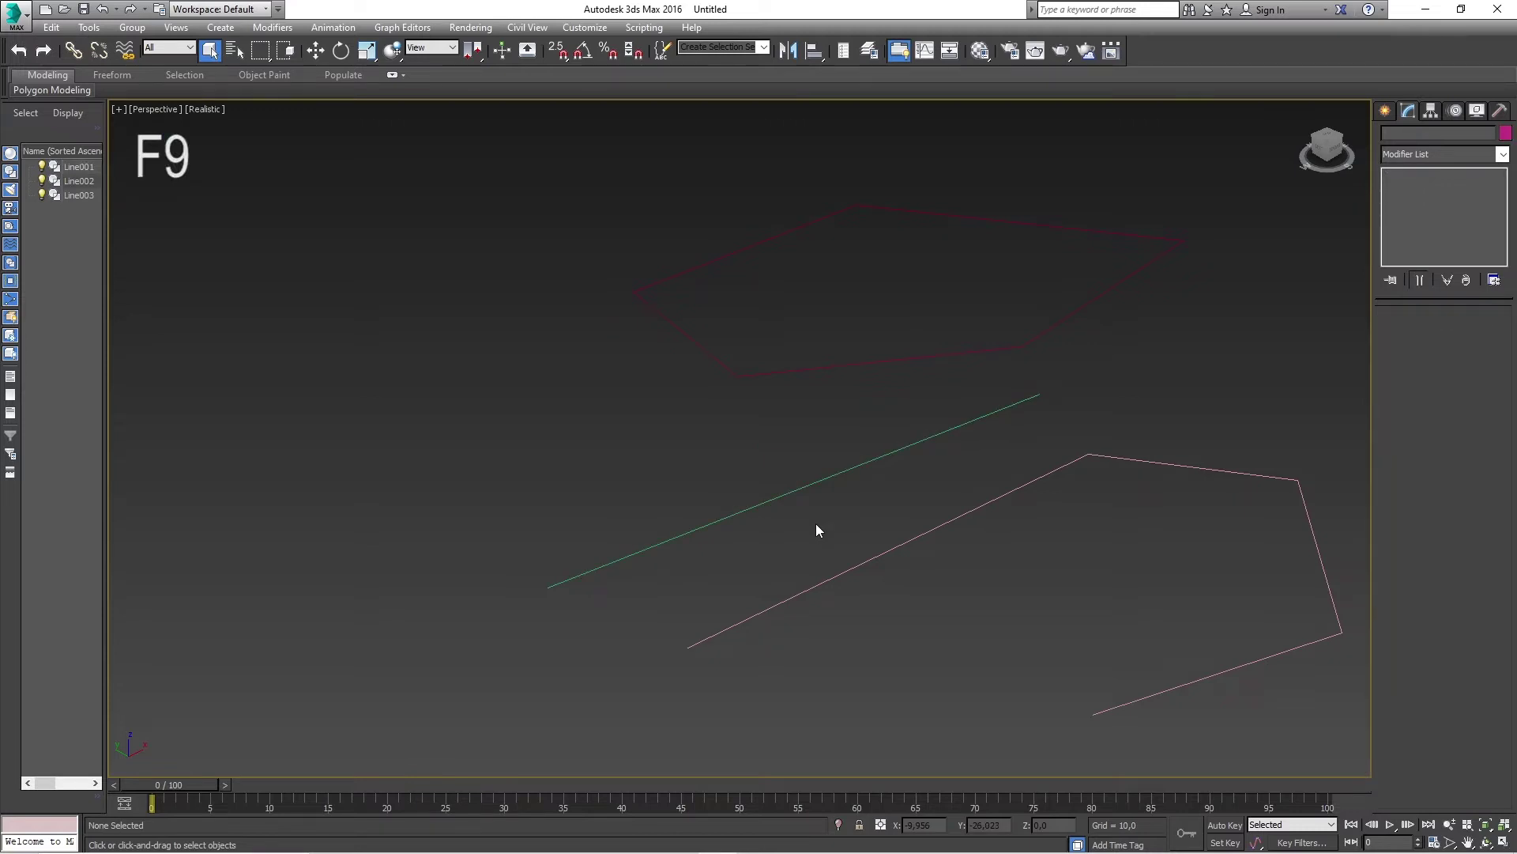
key("F9")
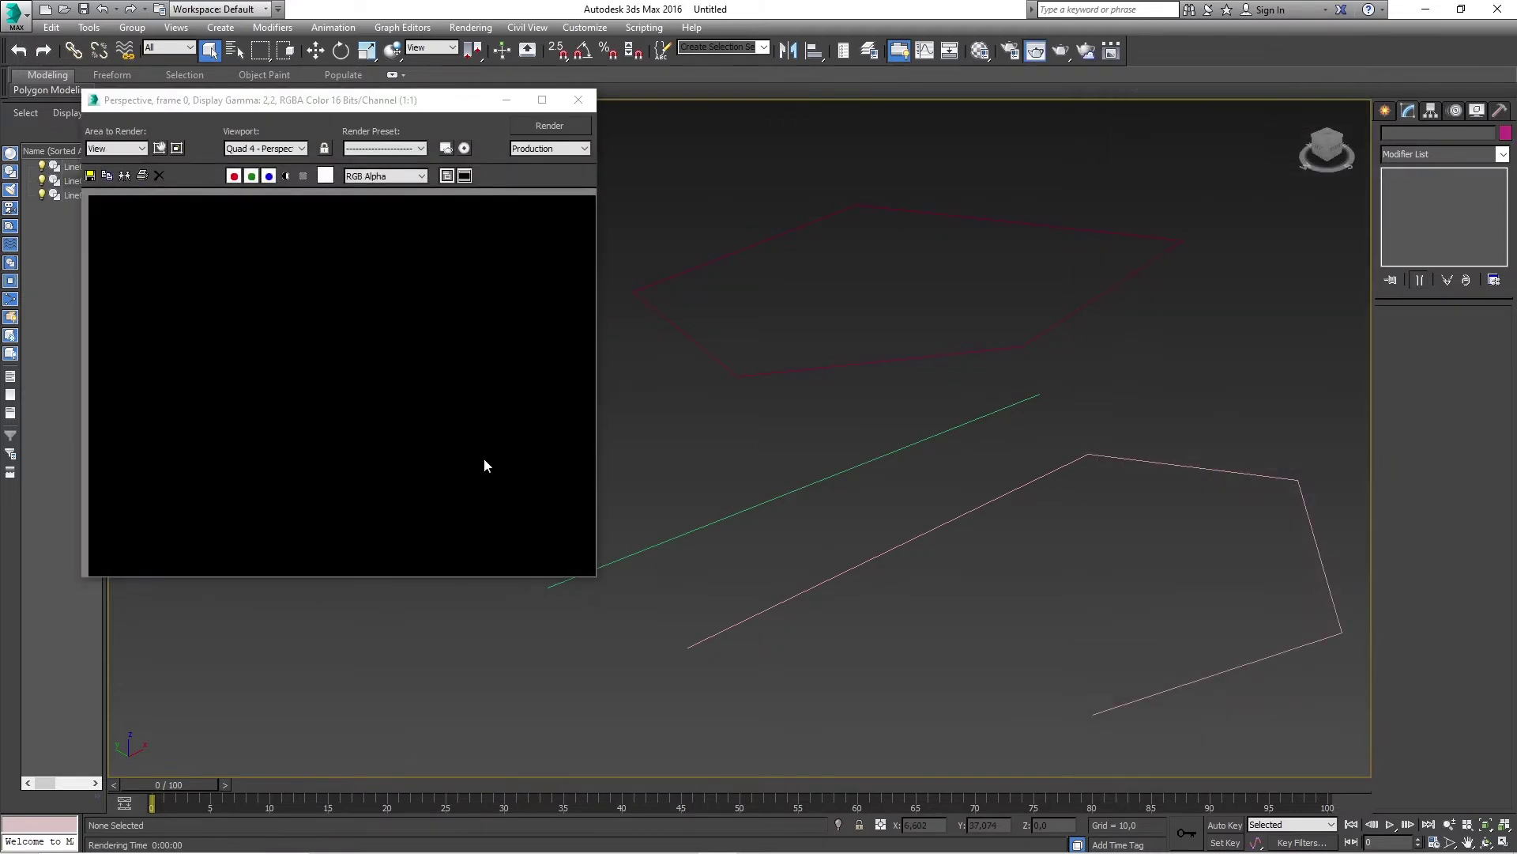
left_click(587, 106)
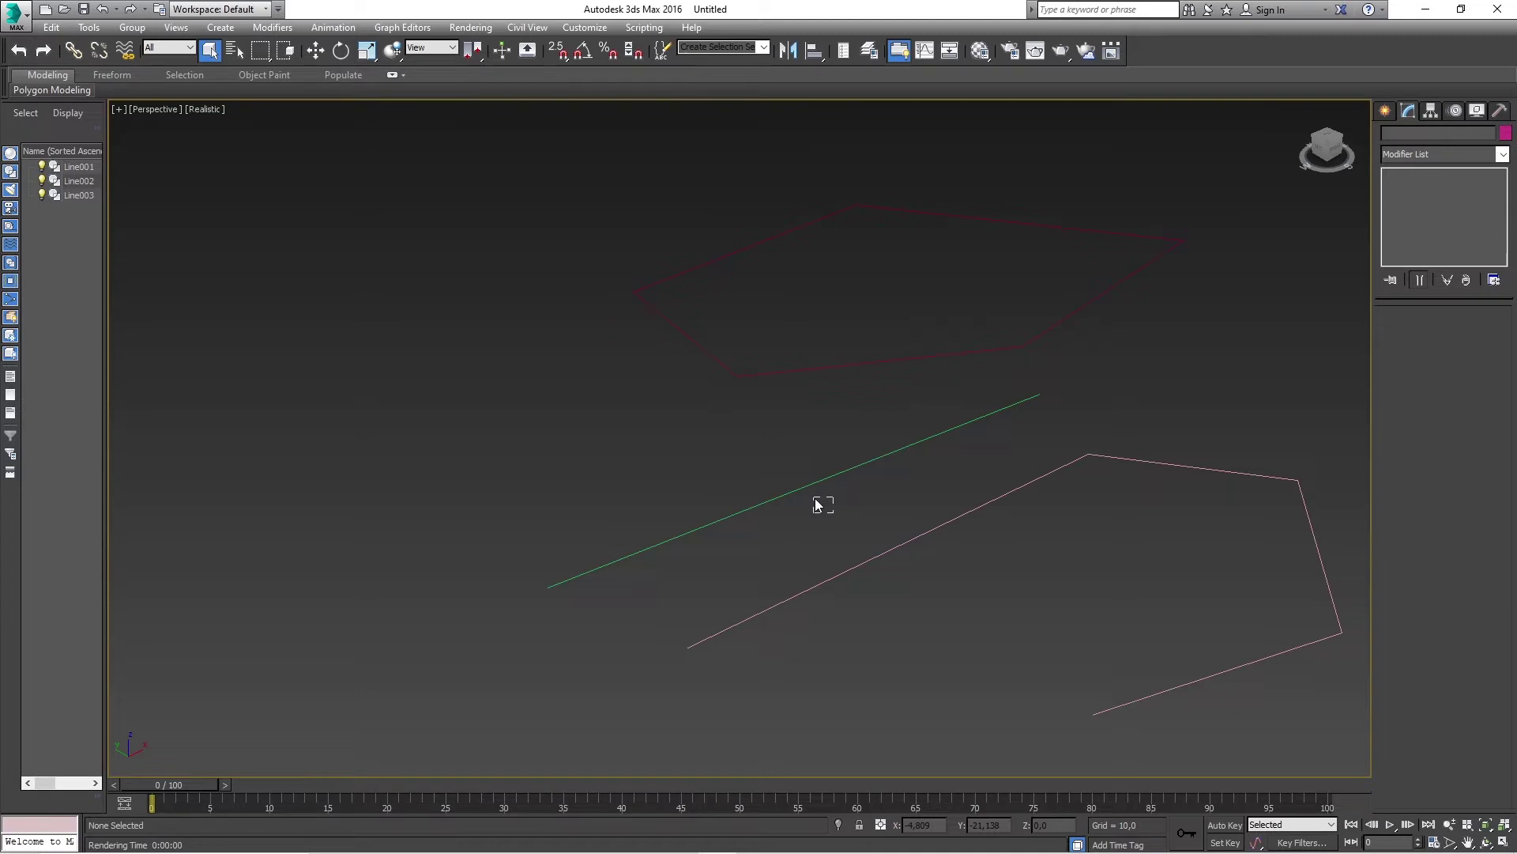
Show Line001 as a tube in the viewport and test-render it.
left_click(806, 501)
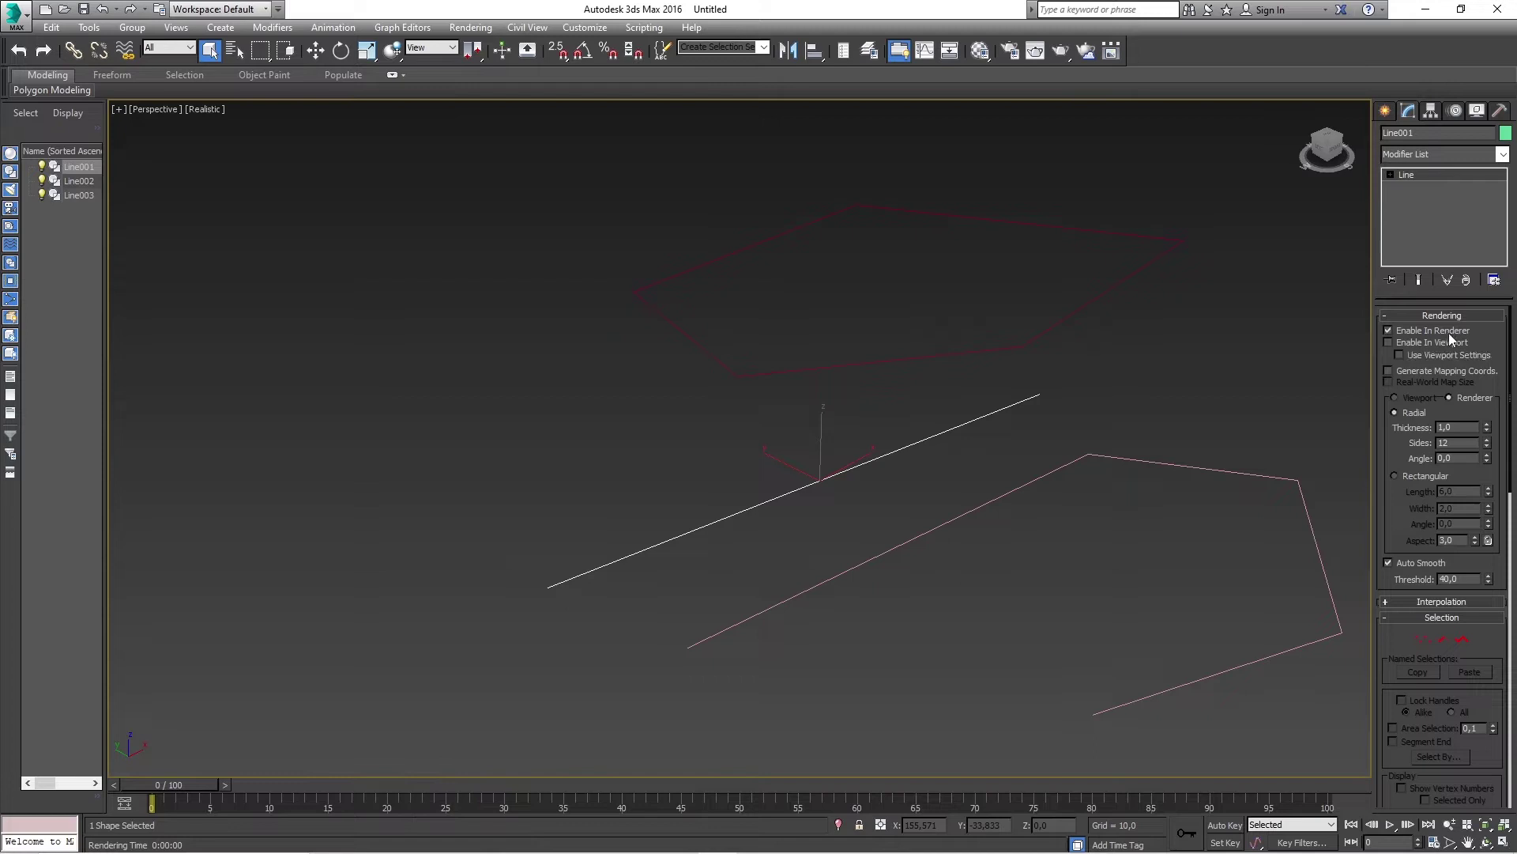
left_click(1388, 342)
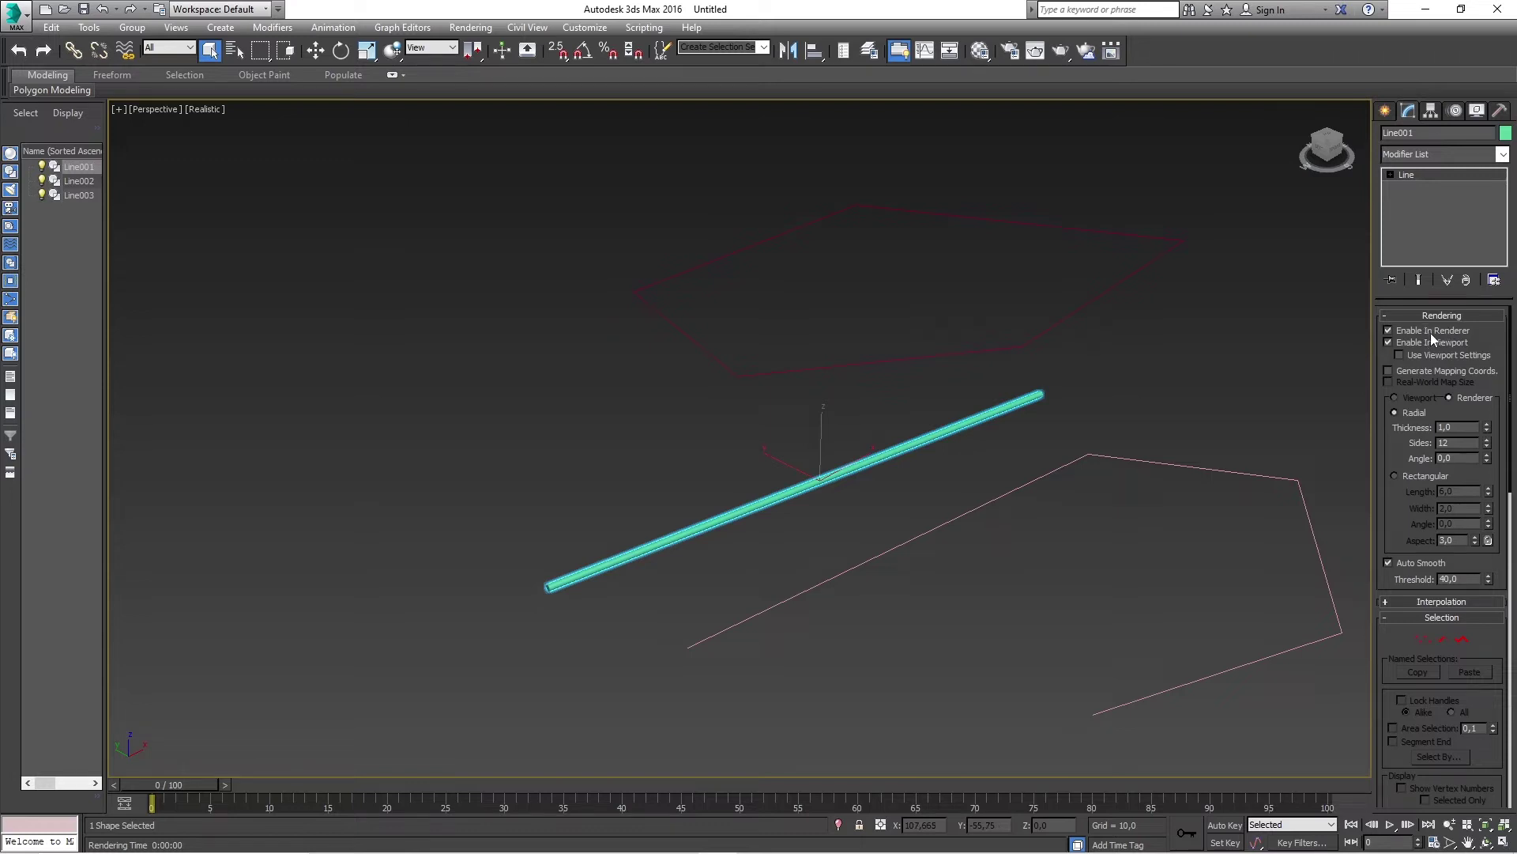
key("F9")
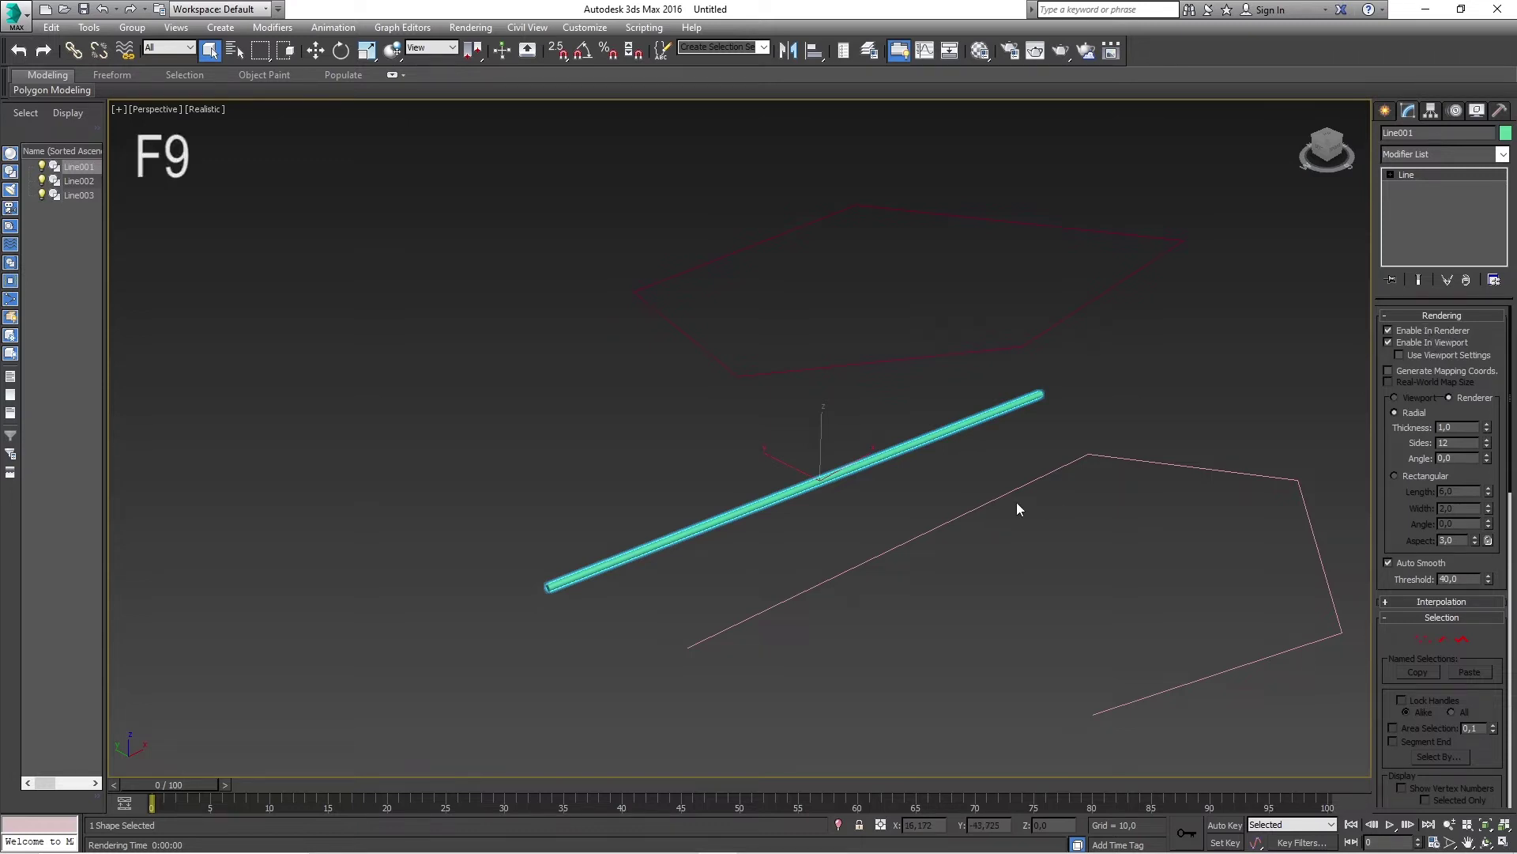
left_click(1017, 504)
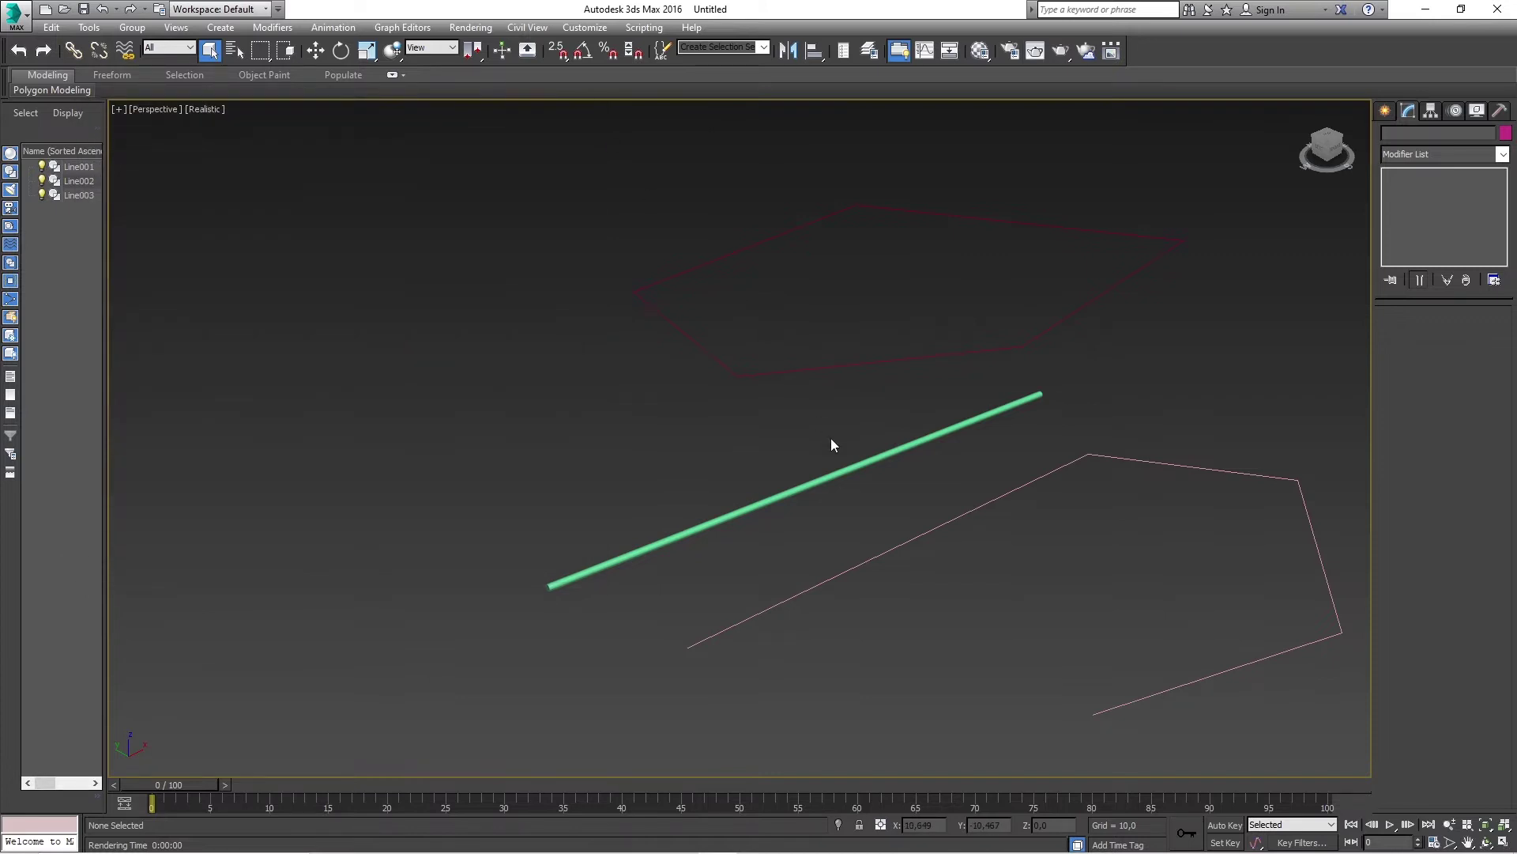
Turn off Enable In Viewport for Line001, then re-render to confirm the tube still renders.
left_click(819, 474)
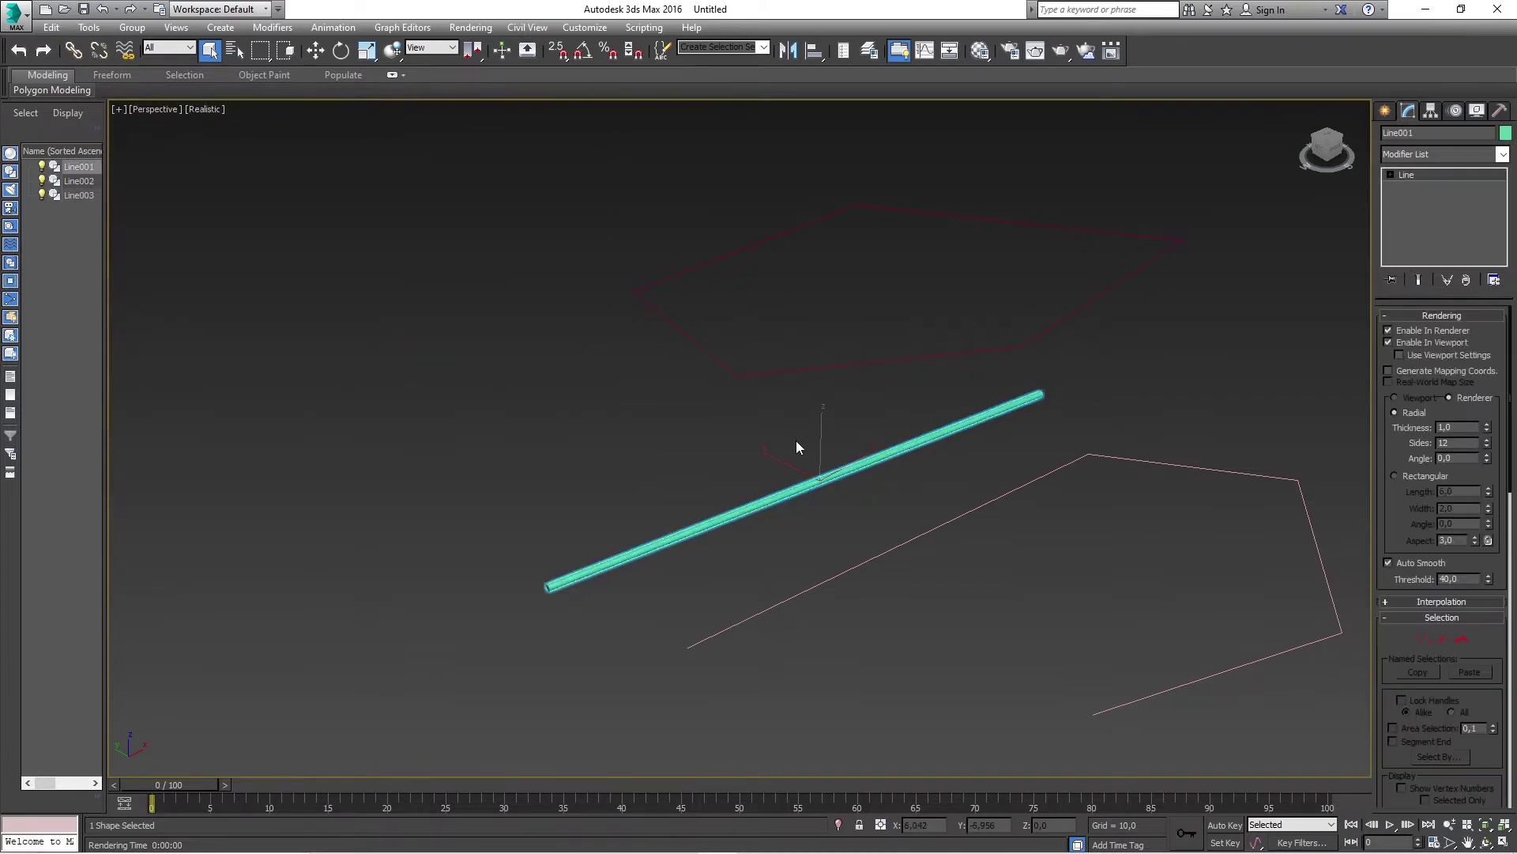
left_click(1442, 343)
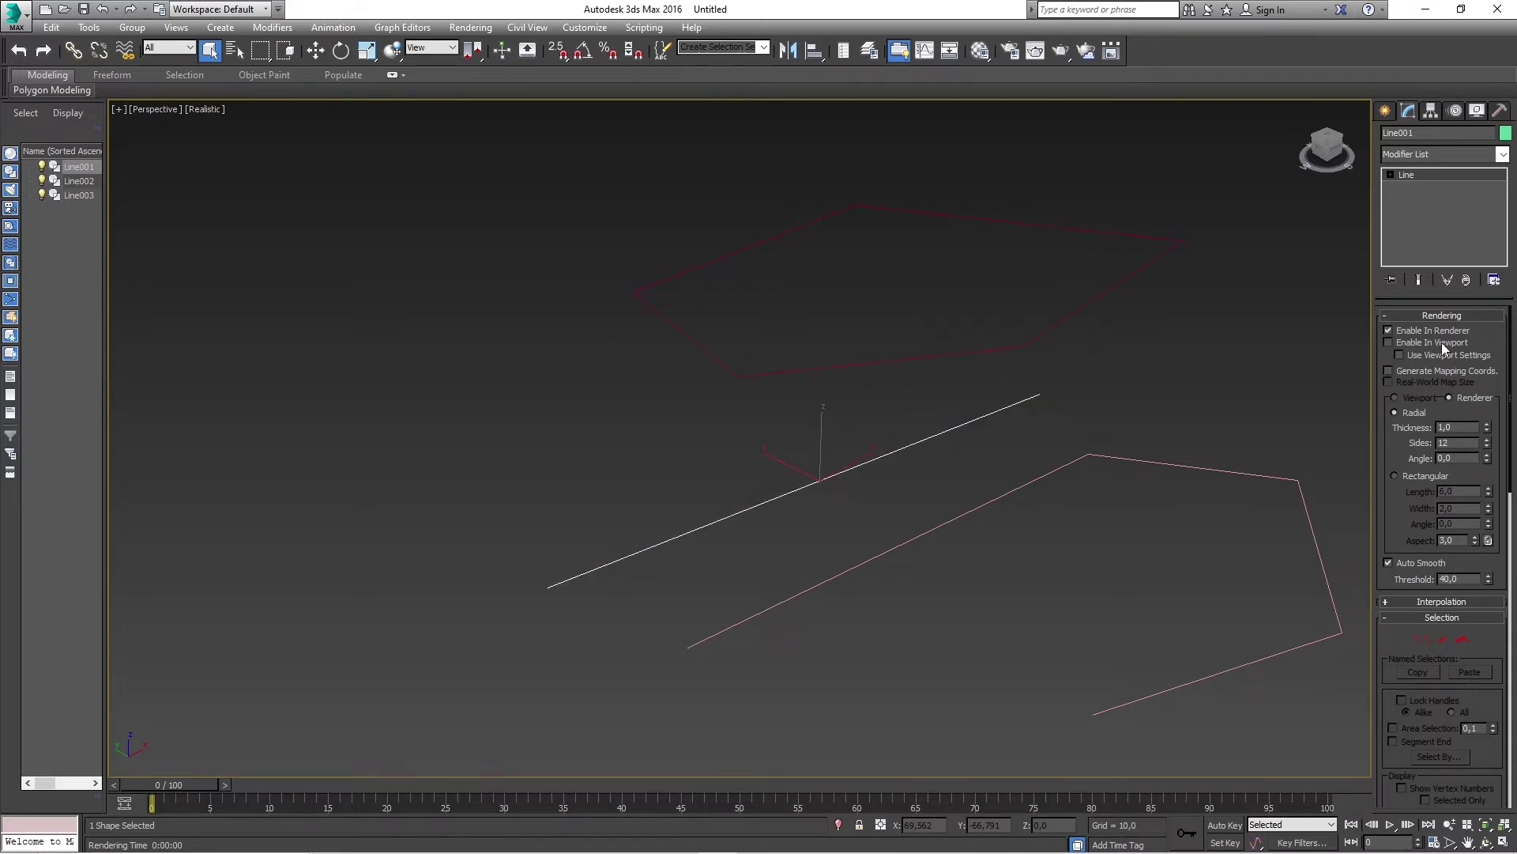
key("F9")
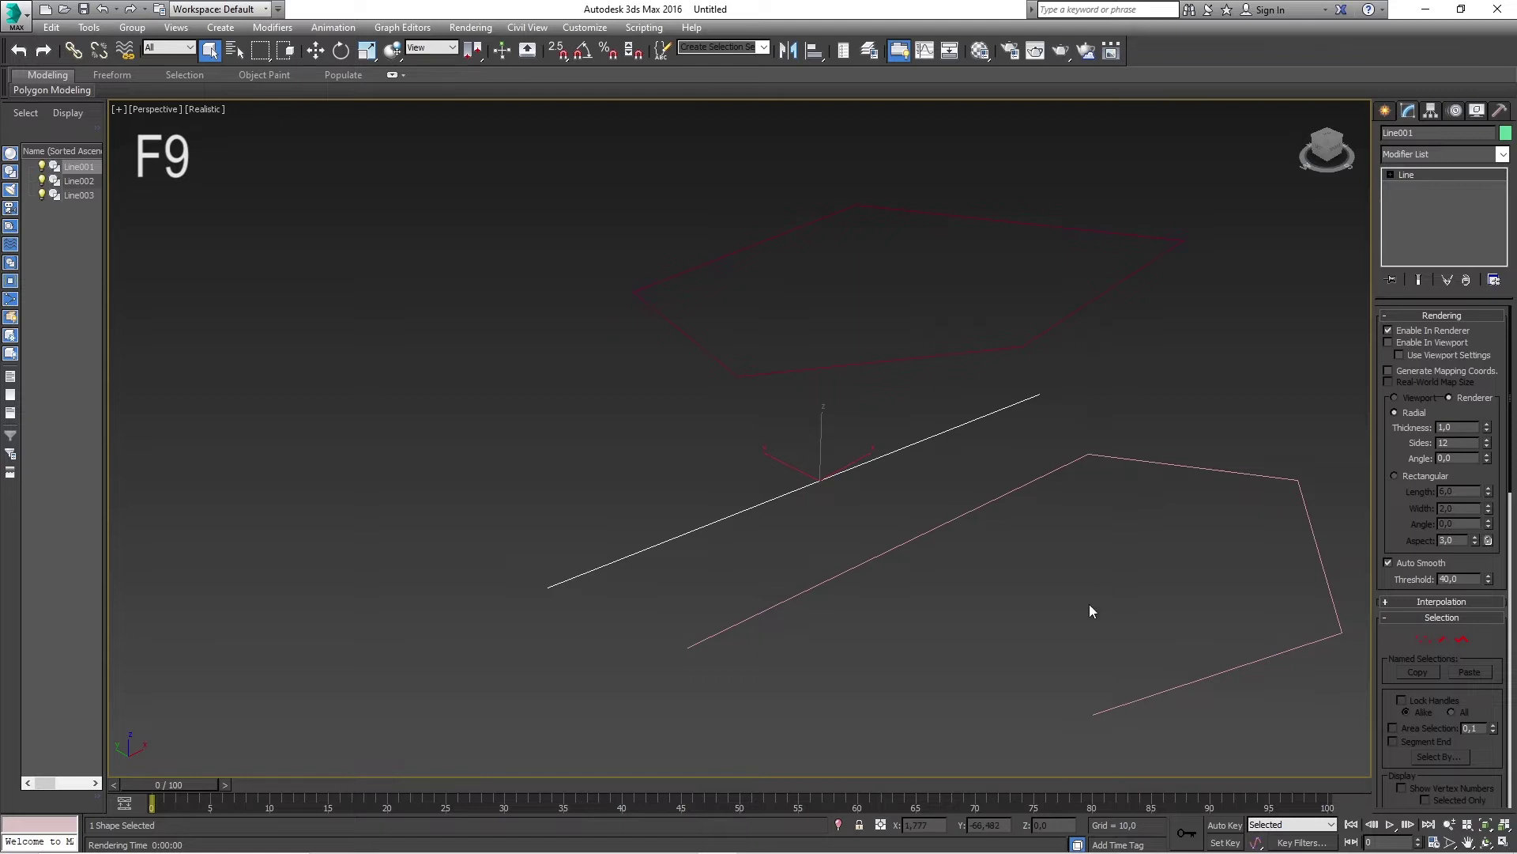
left_click(1089, 604)
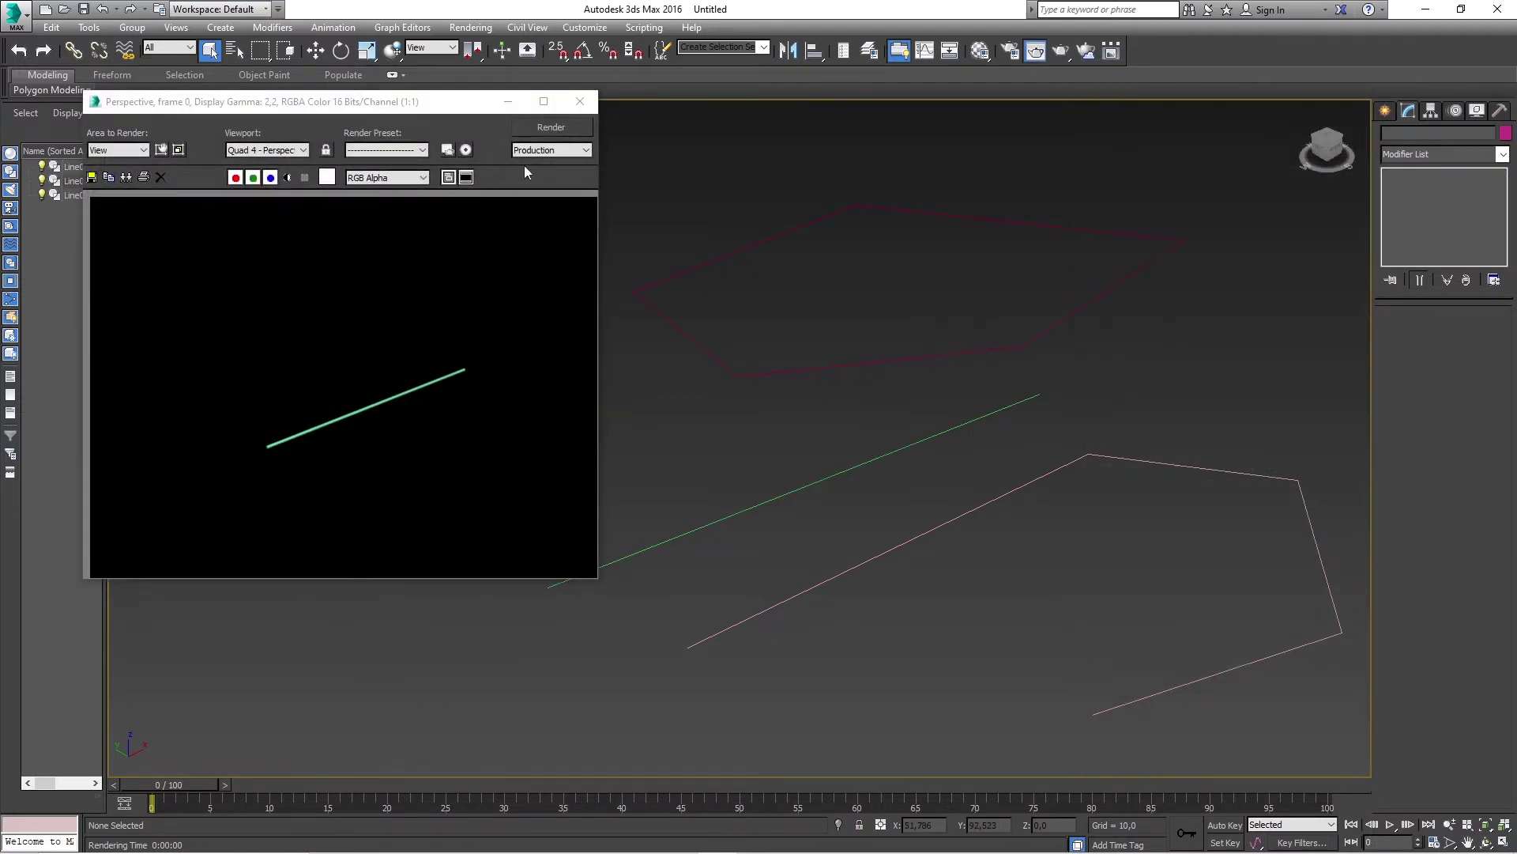
left_click(579, 101)
Re-enable Line001's thickness in the viewport and zoom and orbit in on the tube.
left_click(838, 476)
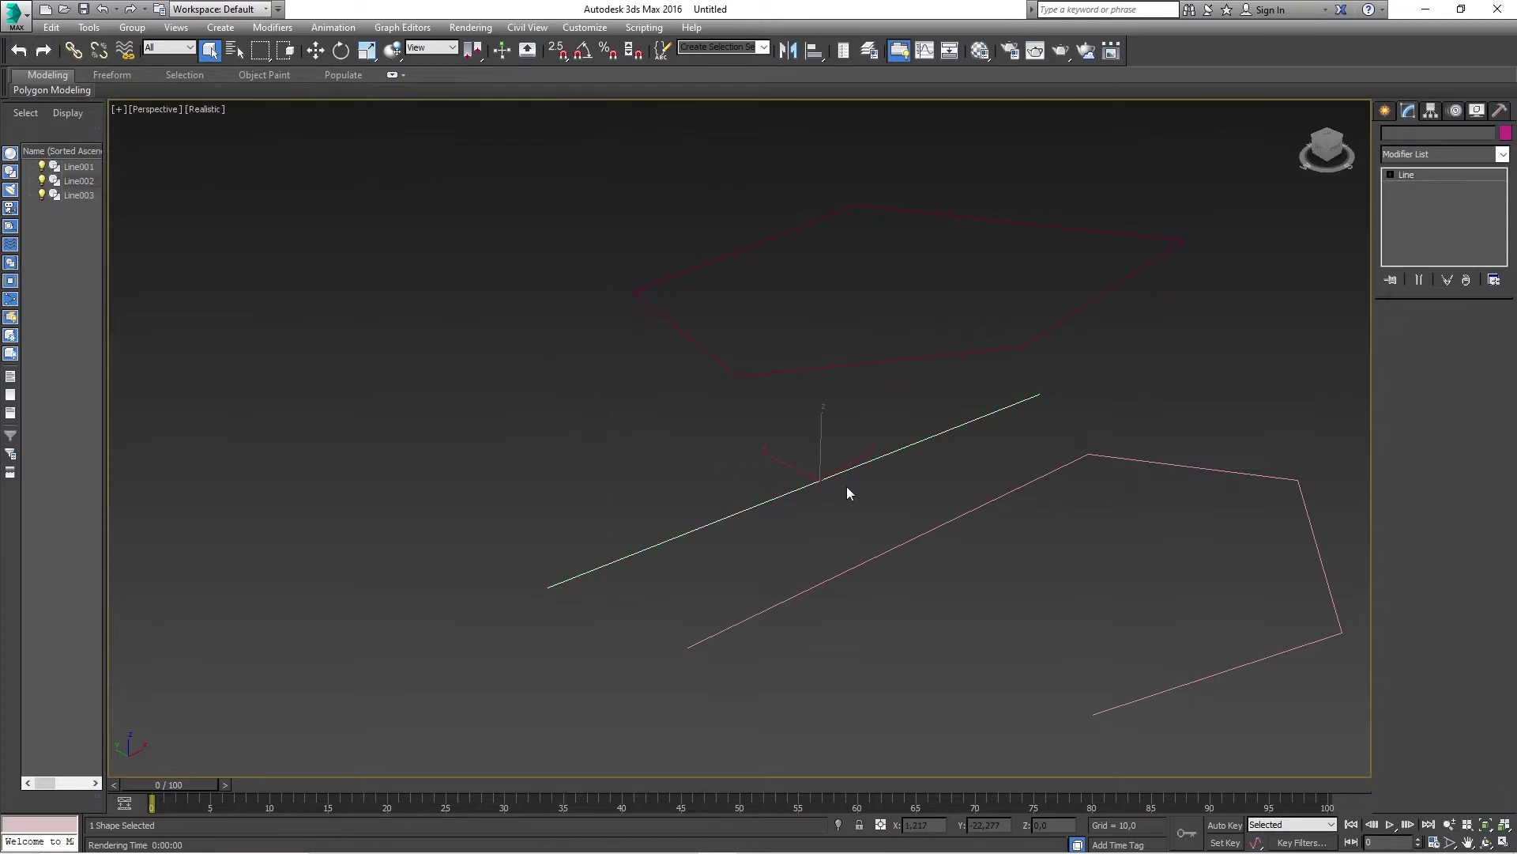
left_click(1403, 344)
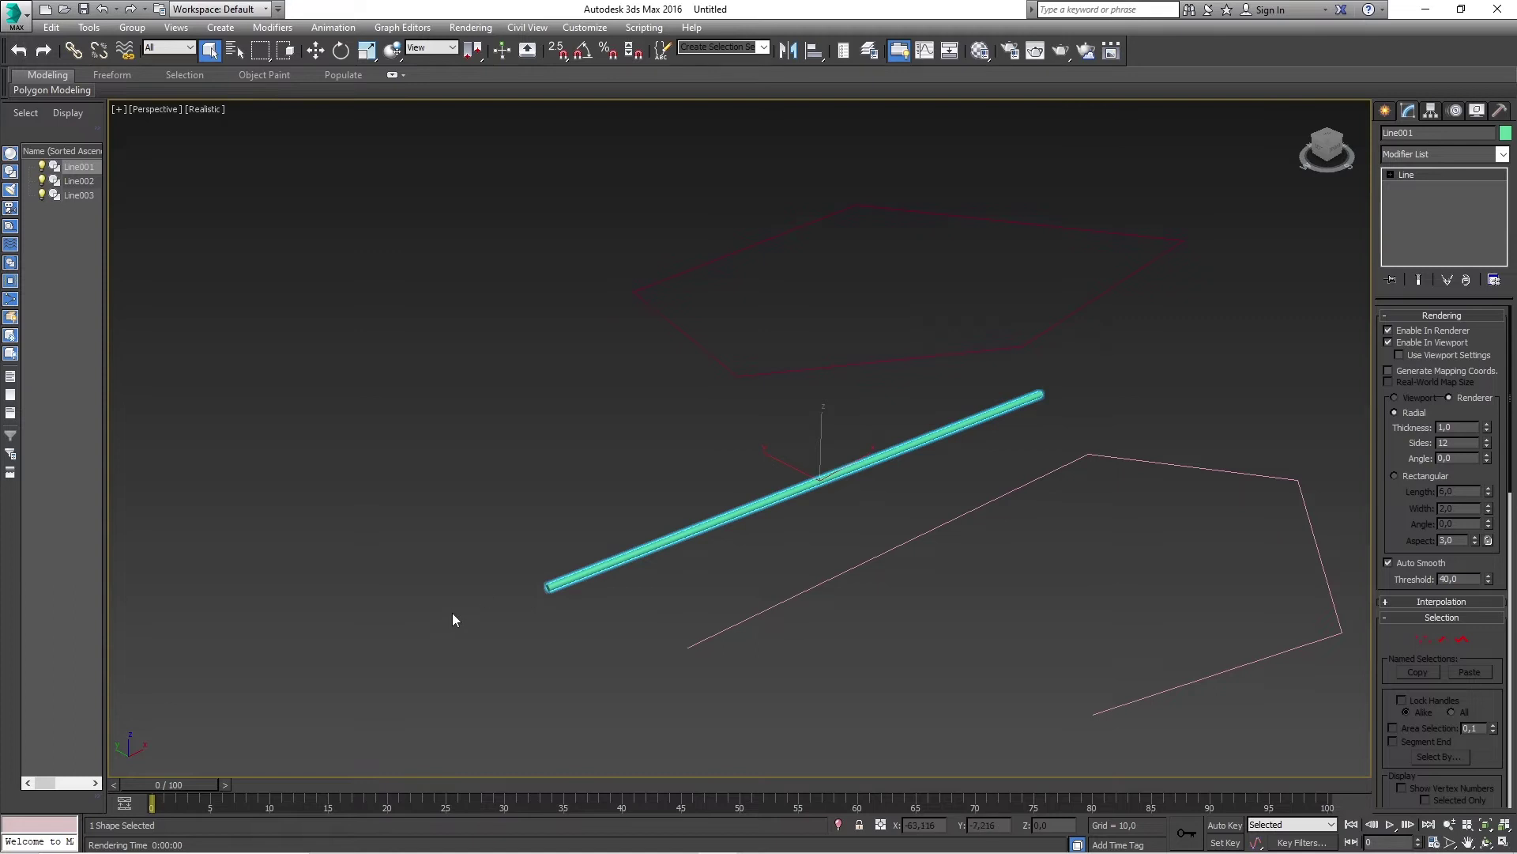
scroll(553, 595, "up", 2)
scroll(572, 593, "up", 3)
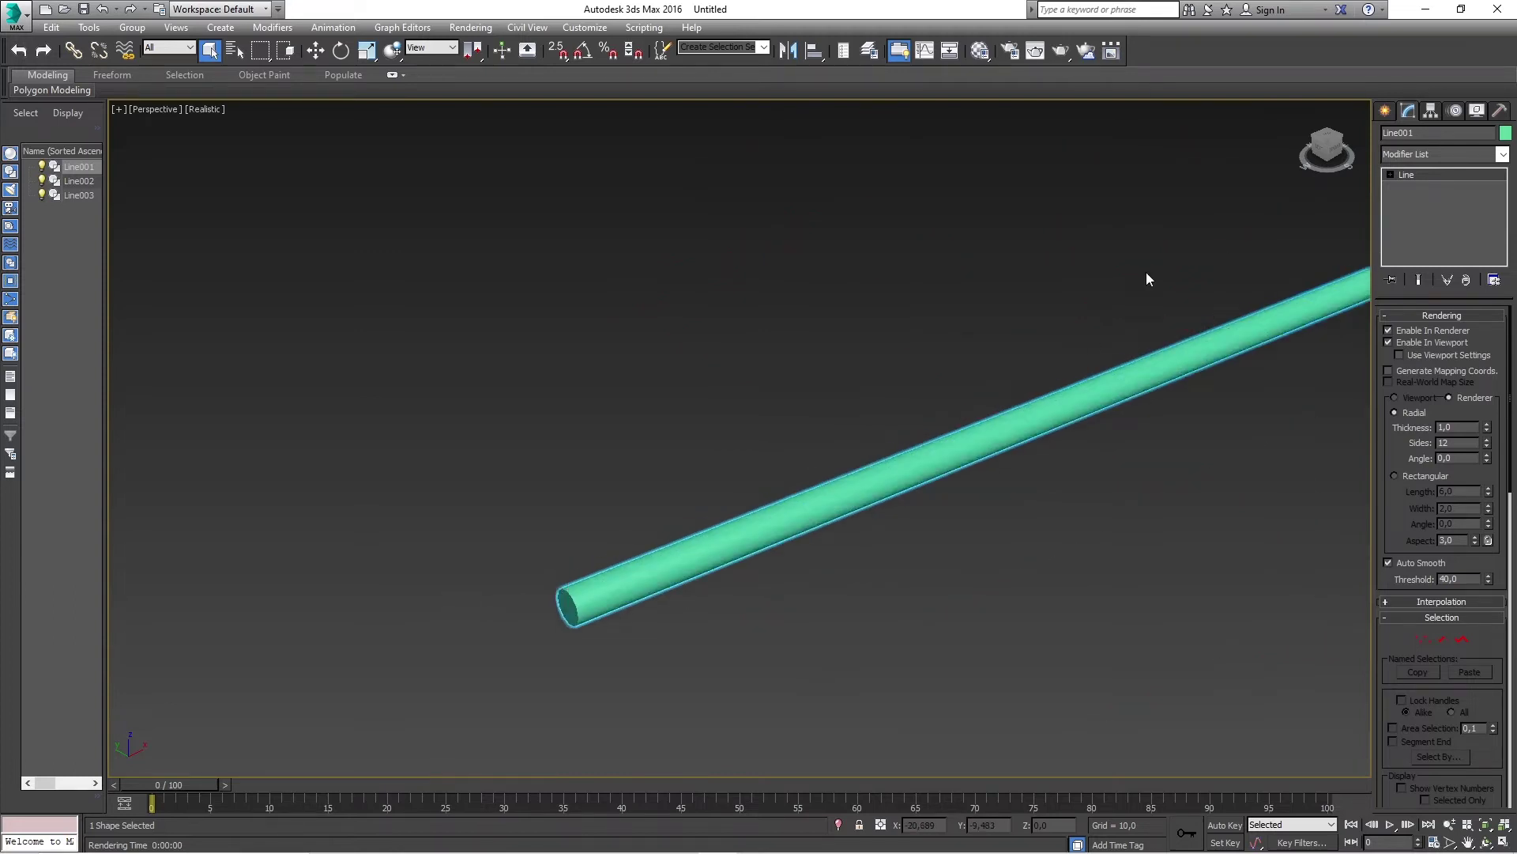
middle_click_drag(740, 437, 739, 437, "alt")
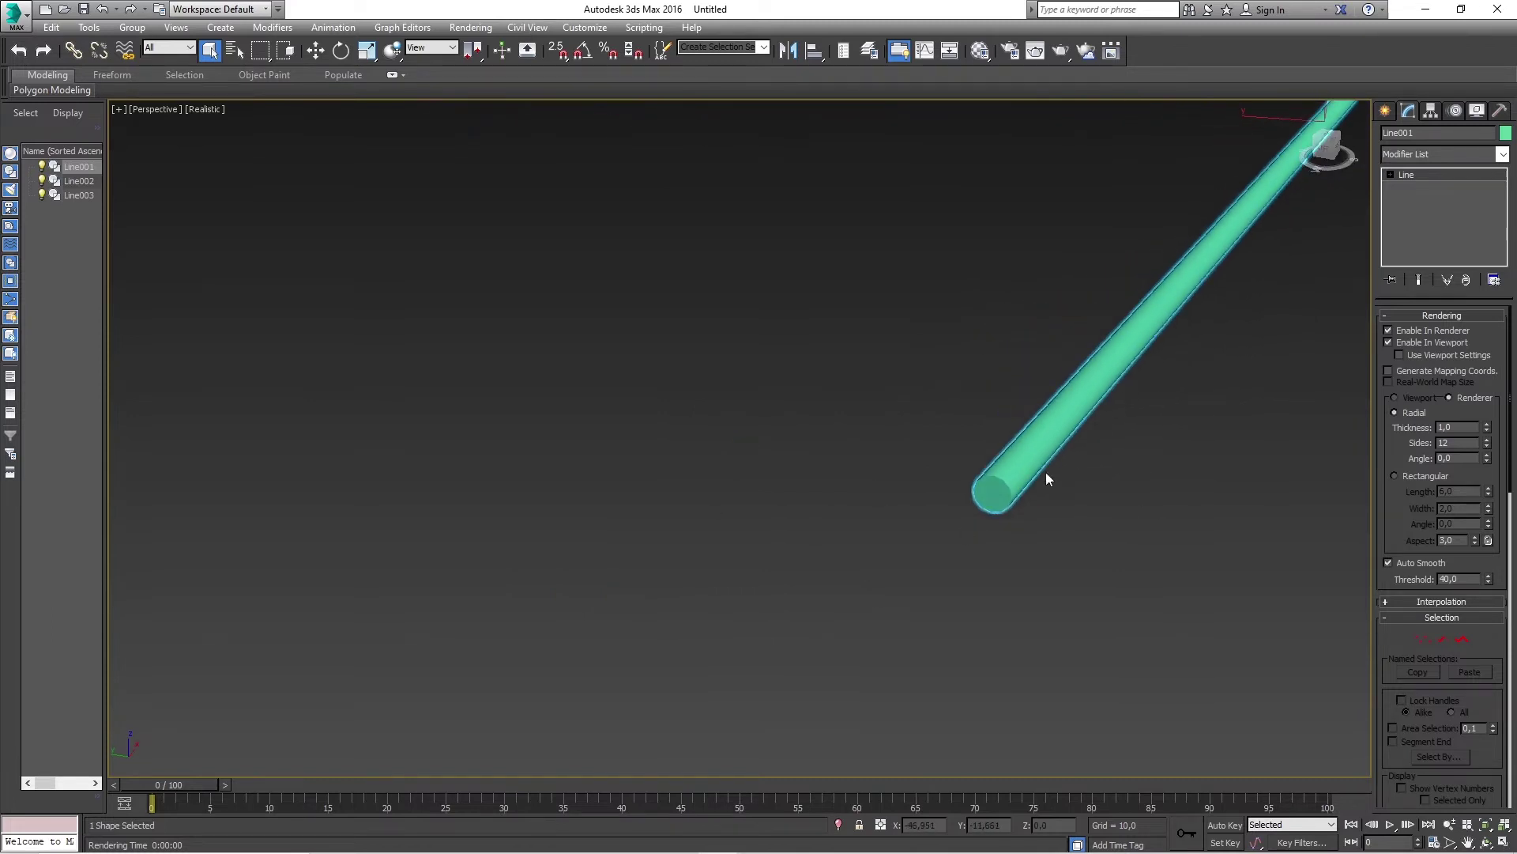
Compare Rectangular and Radial profiles, leaving the tube Radial and deselected.
left_click(1421, 478)
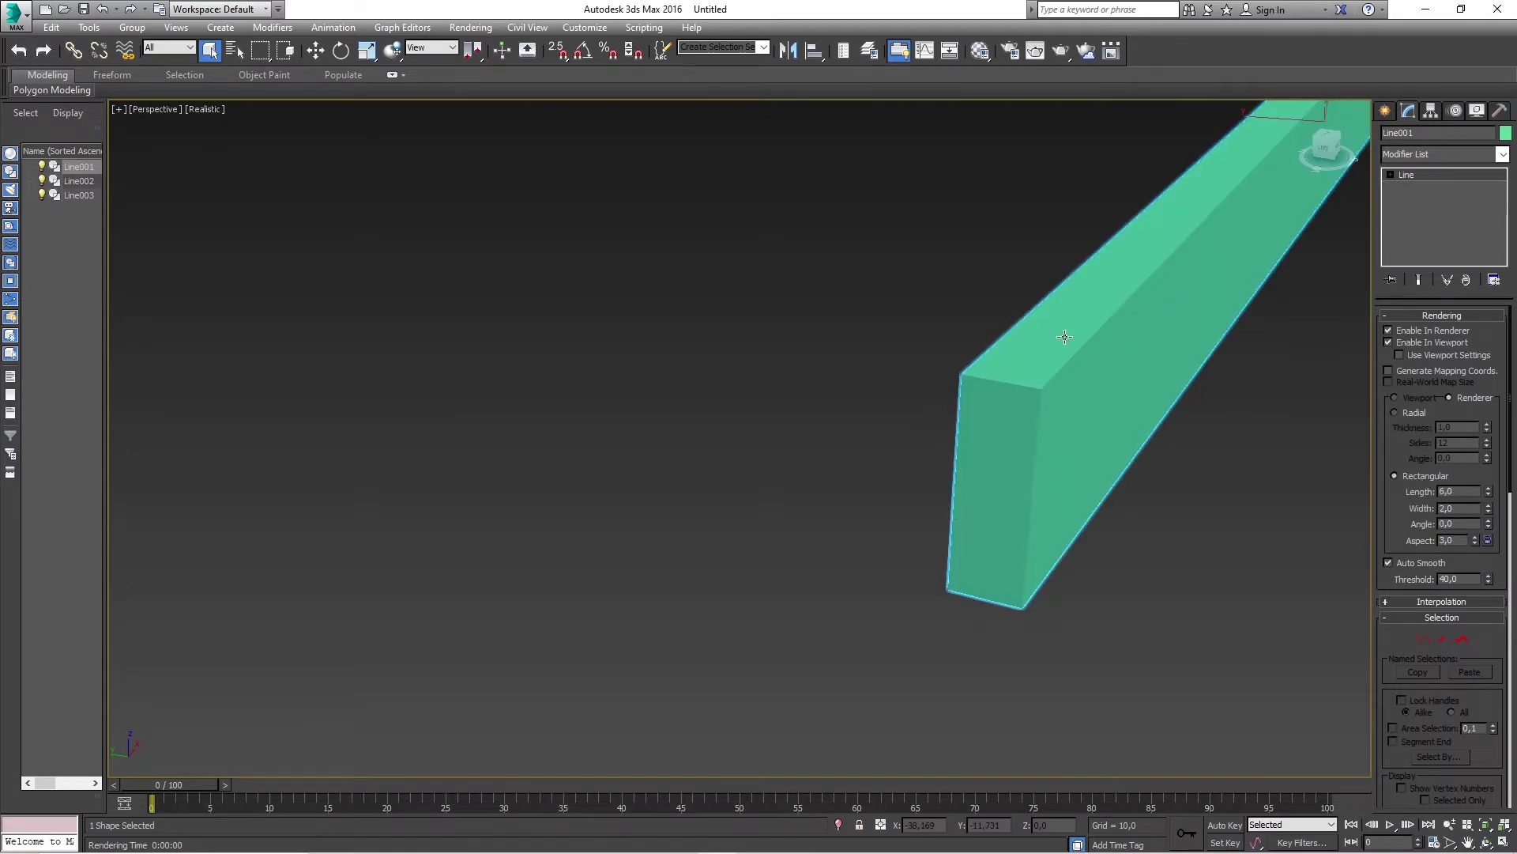
left_click(1420, 413)
left_click(1421, 476)
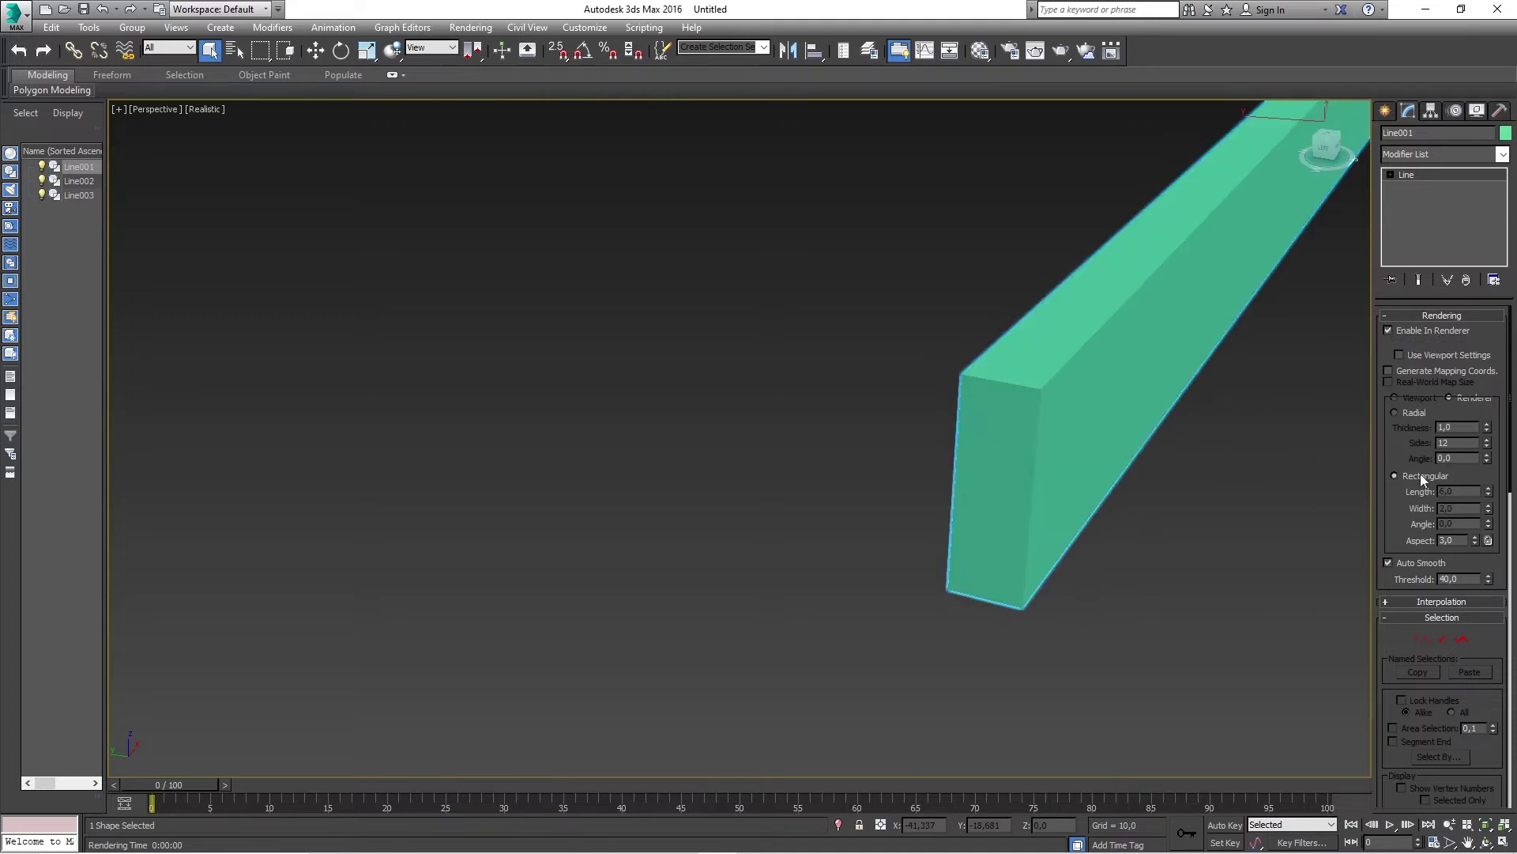
left_click(1419, 414)
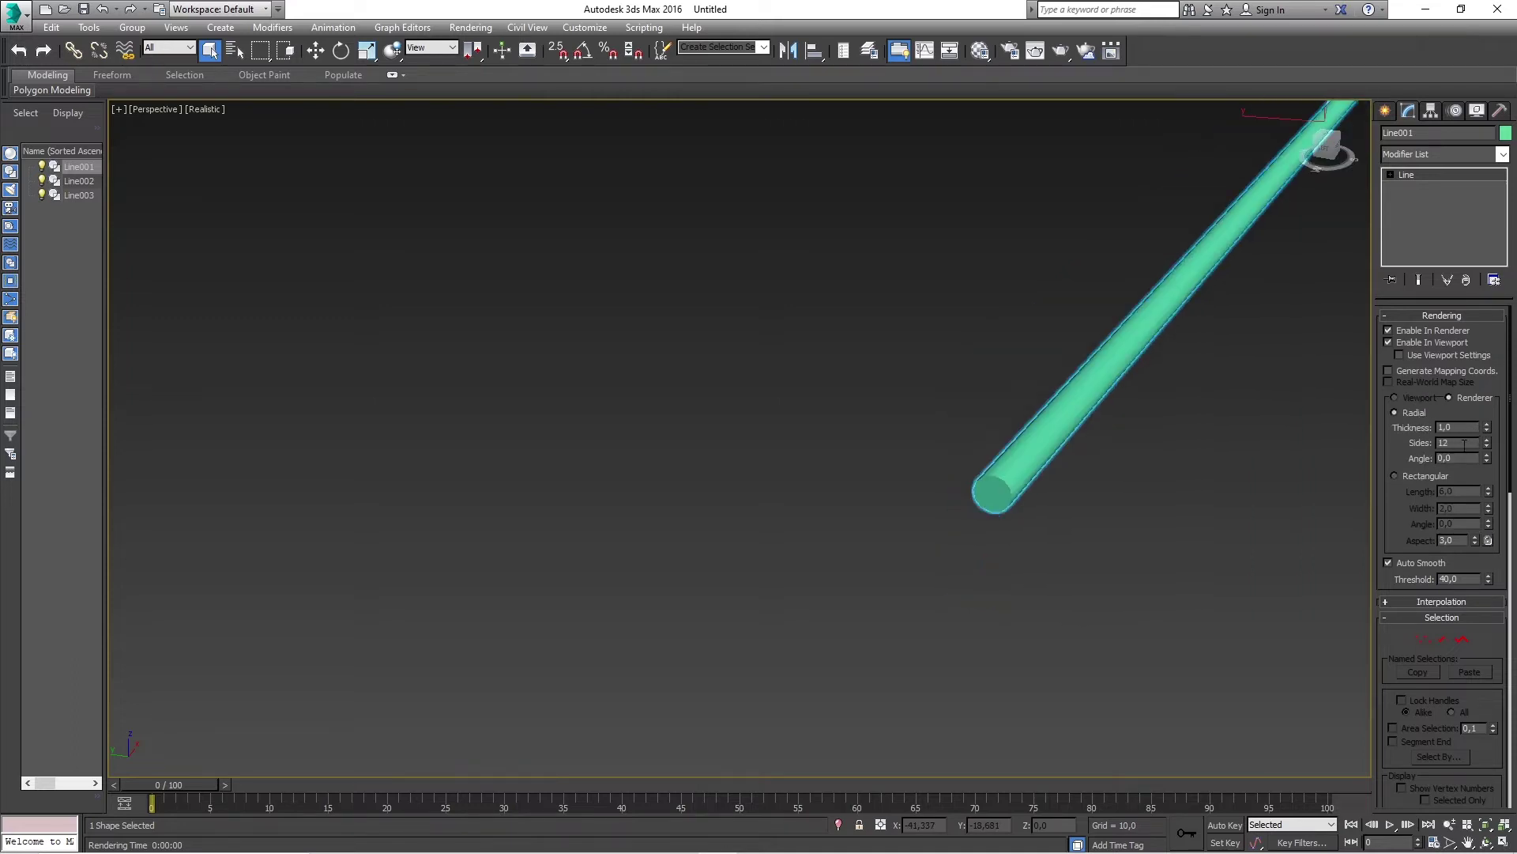
left_click(1203, 506)
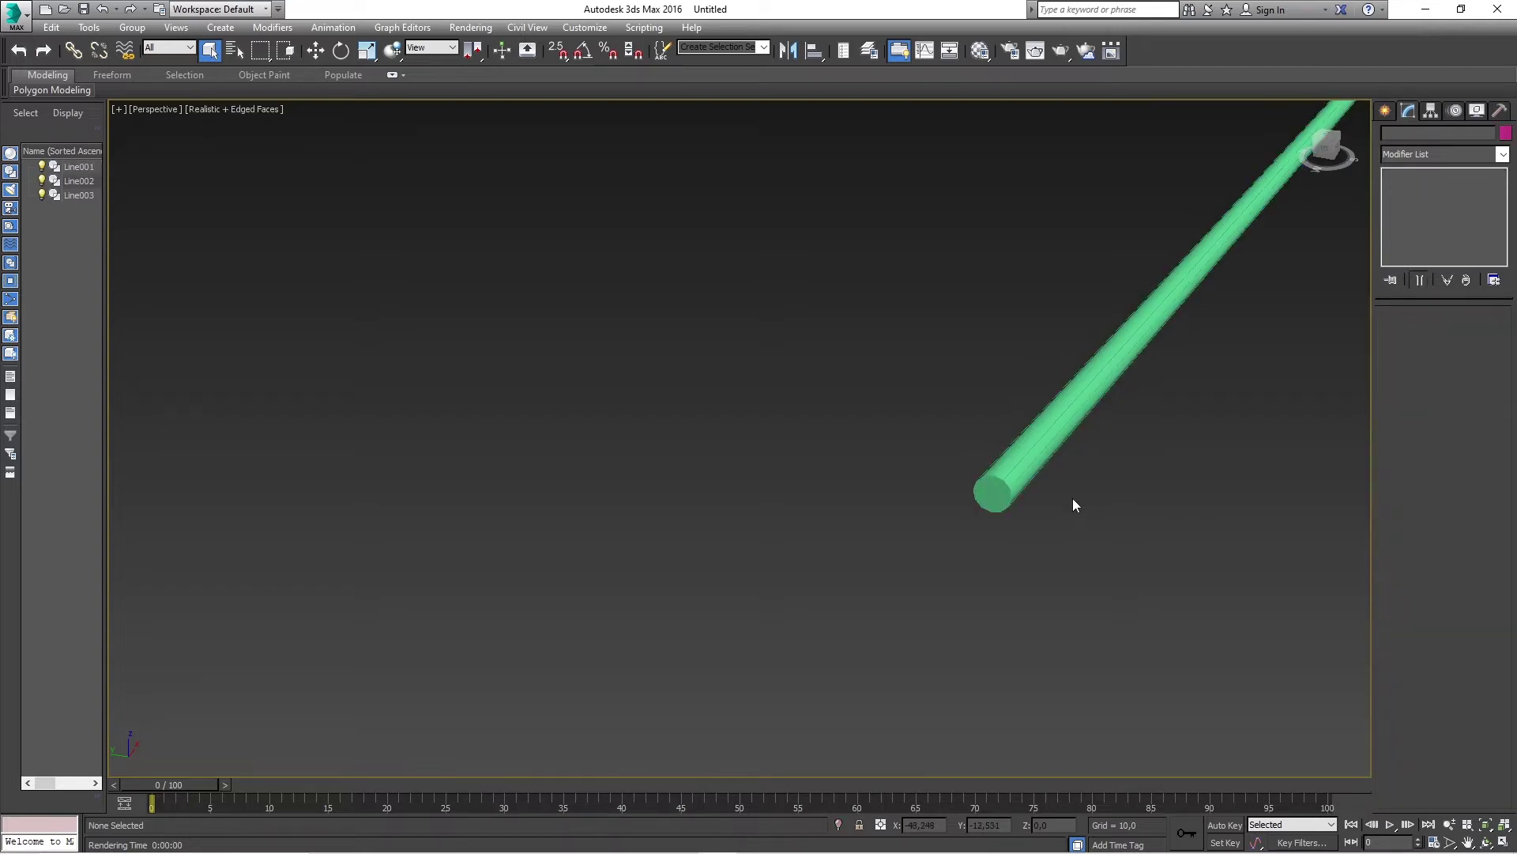
Turn on Edged Faces and set the tube's Radial Sides to 32.
scroll(1073, 498, "up", 5)
key("F4")
mouse_move(859, 509)
left_mouse_down()
mouse_move(727, 387)
mouse_move(586, 377)
left_mouse_up()
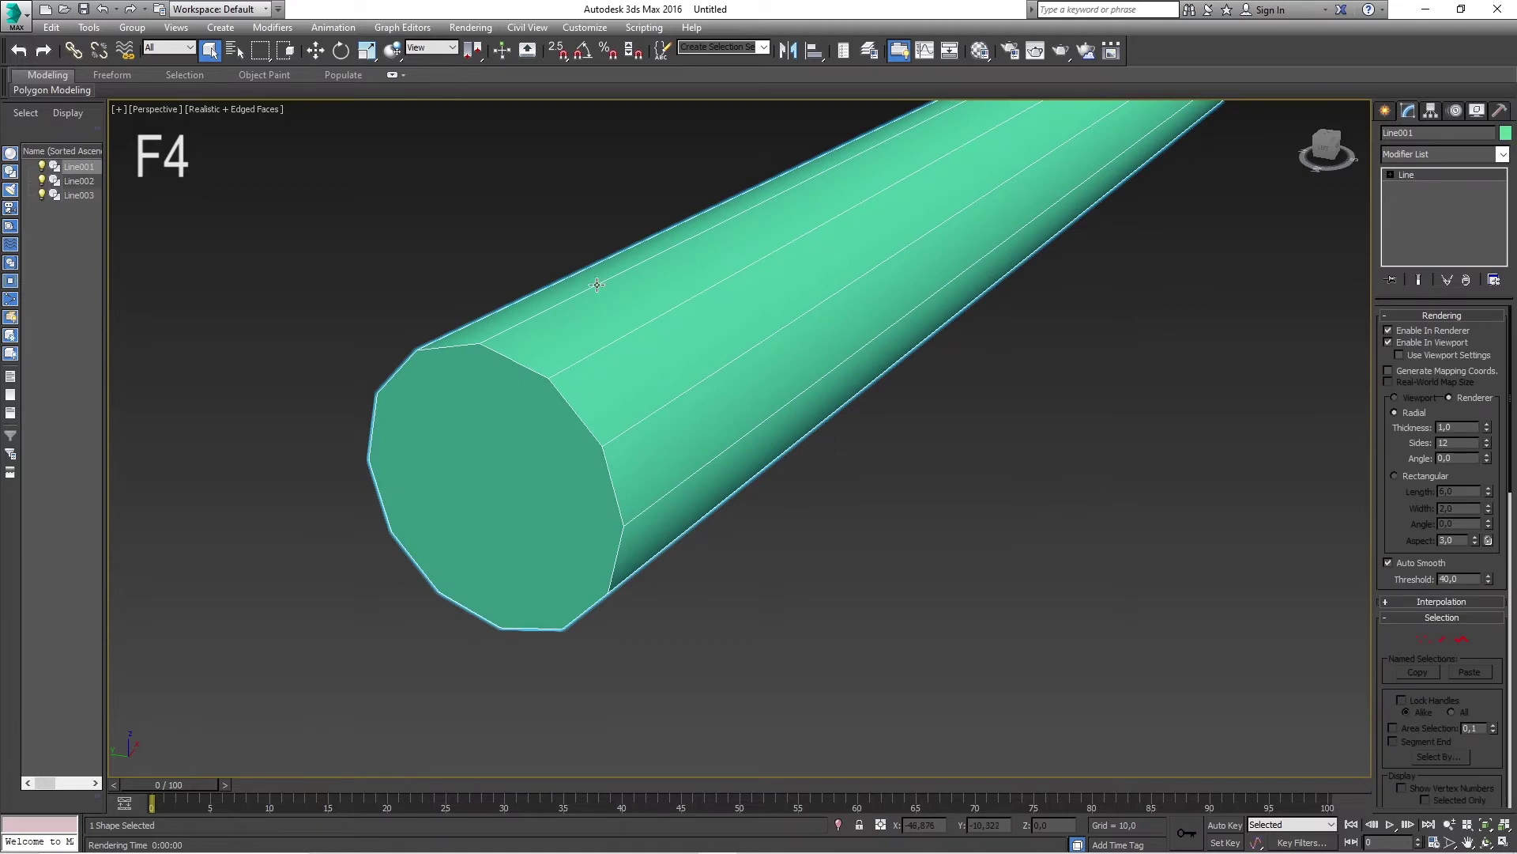
left_click(1487, 439)
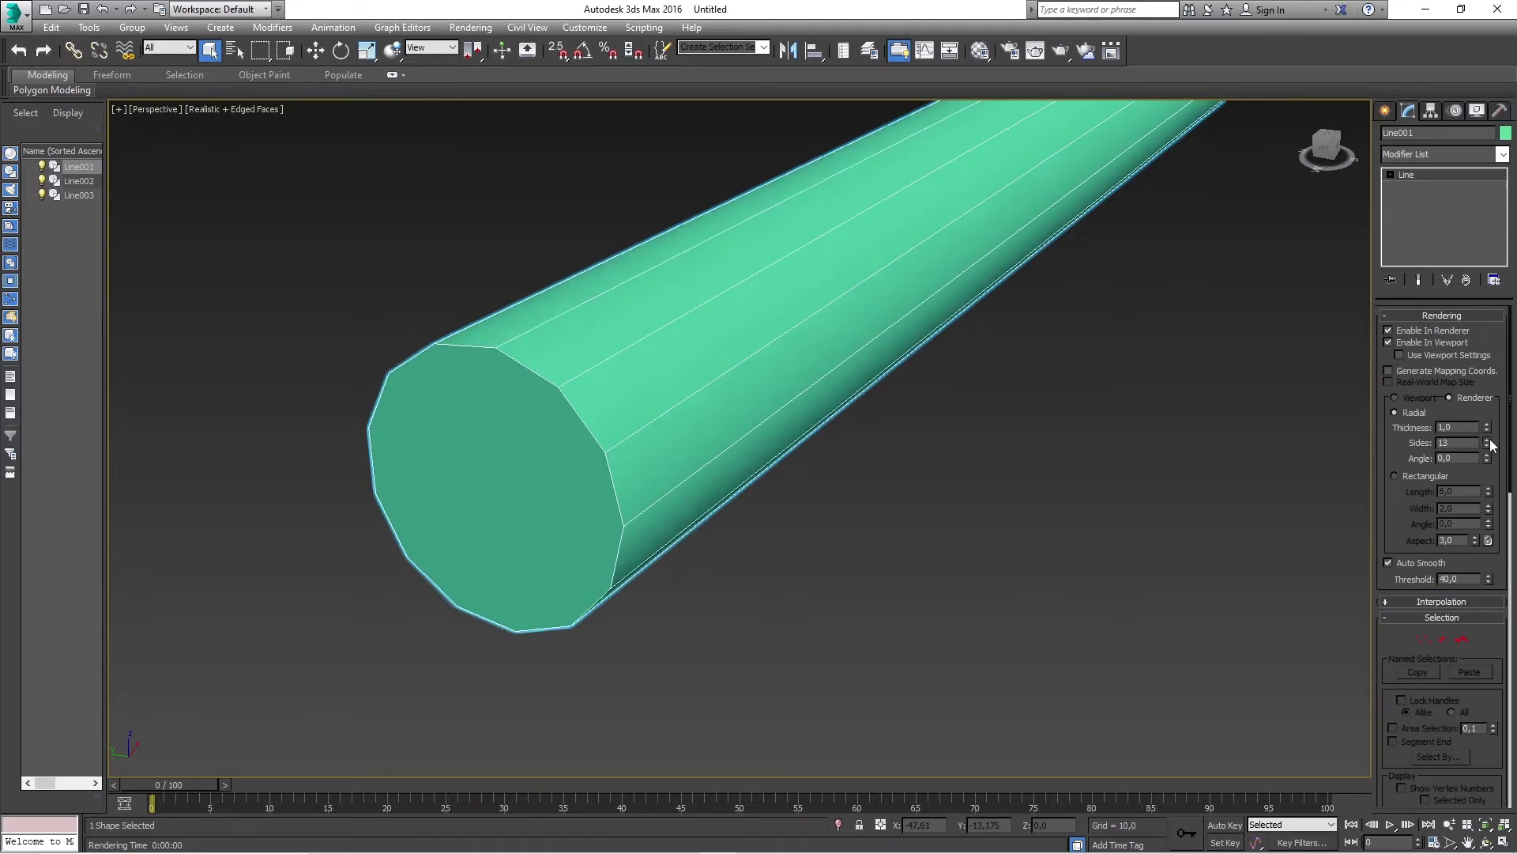
left_click(1487, 441)
left_click(1487, 441)
left_click(1487, 441)
left_click(1488, 440)
left_click(1487, 440)
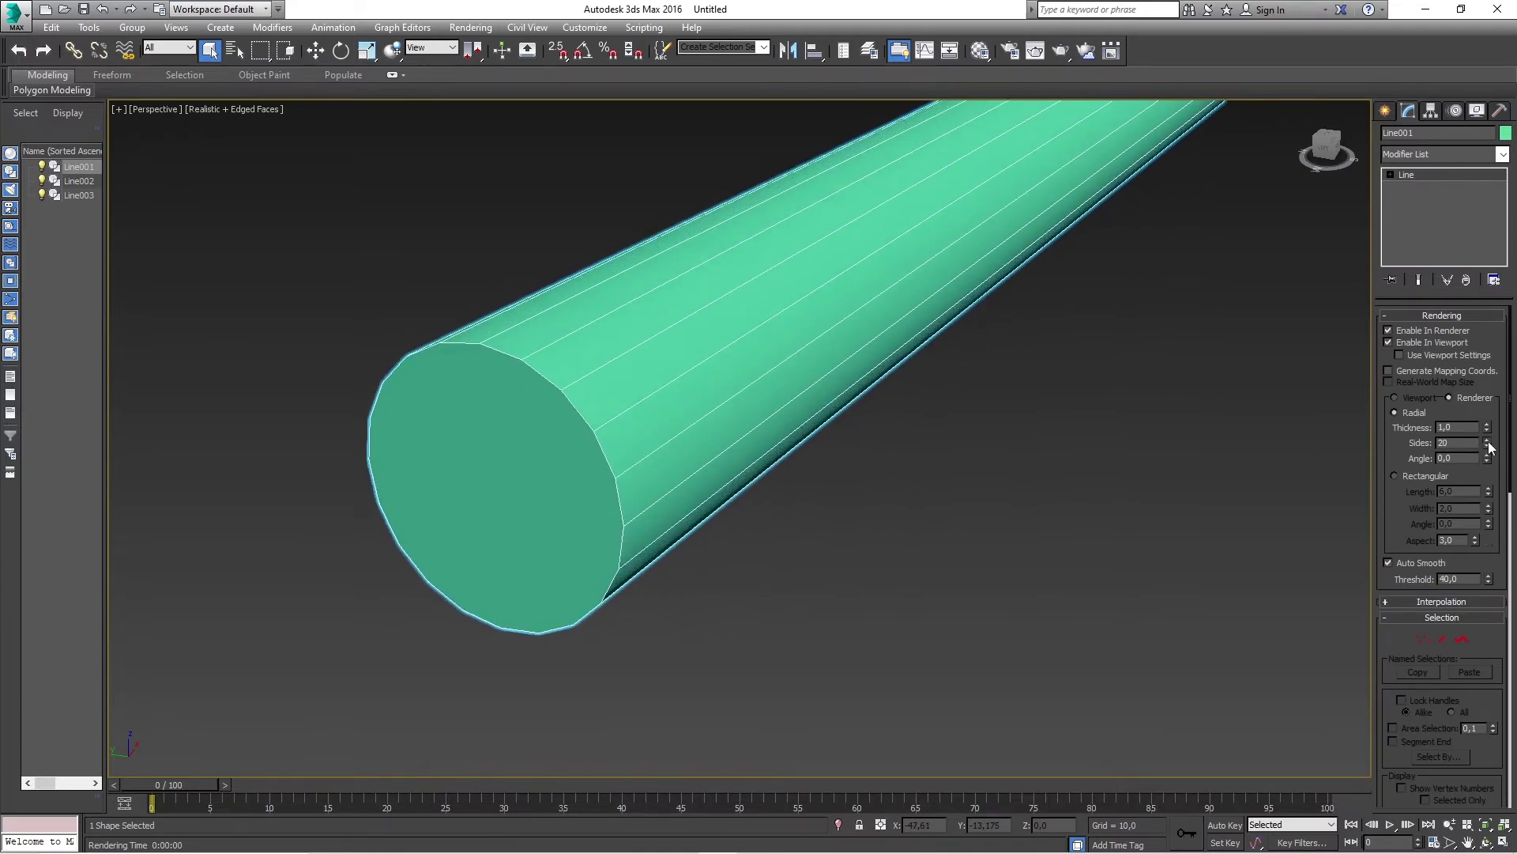
left_click(1488, 440)
left_click(1487, 446)
left_click(1487, 447)
left_click(1487, 446)
type("32")
key("Return")
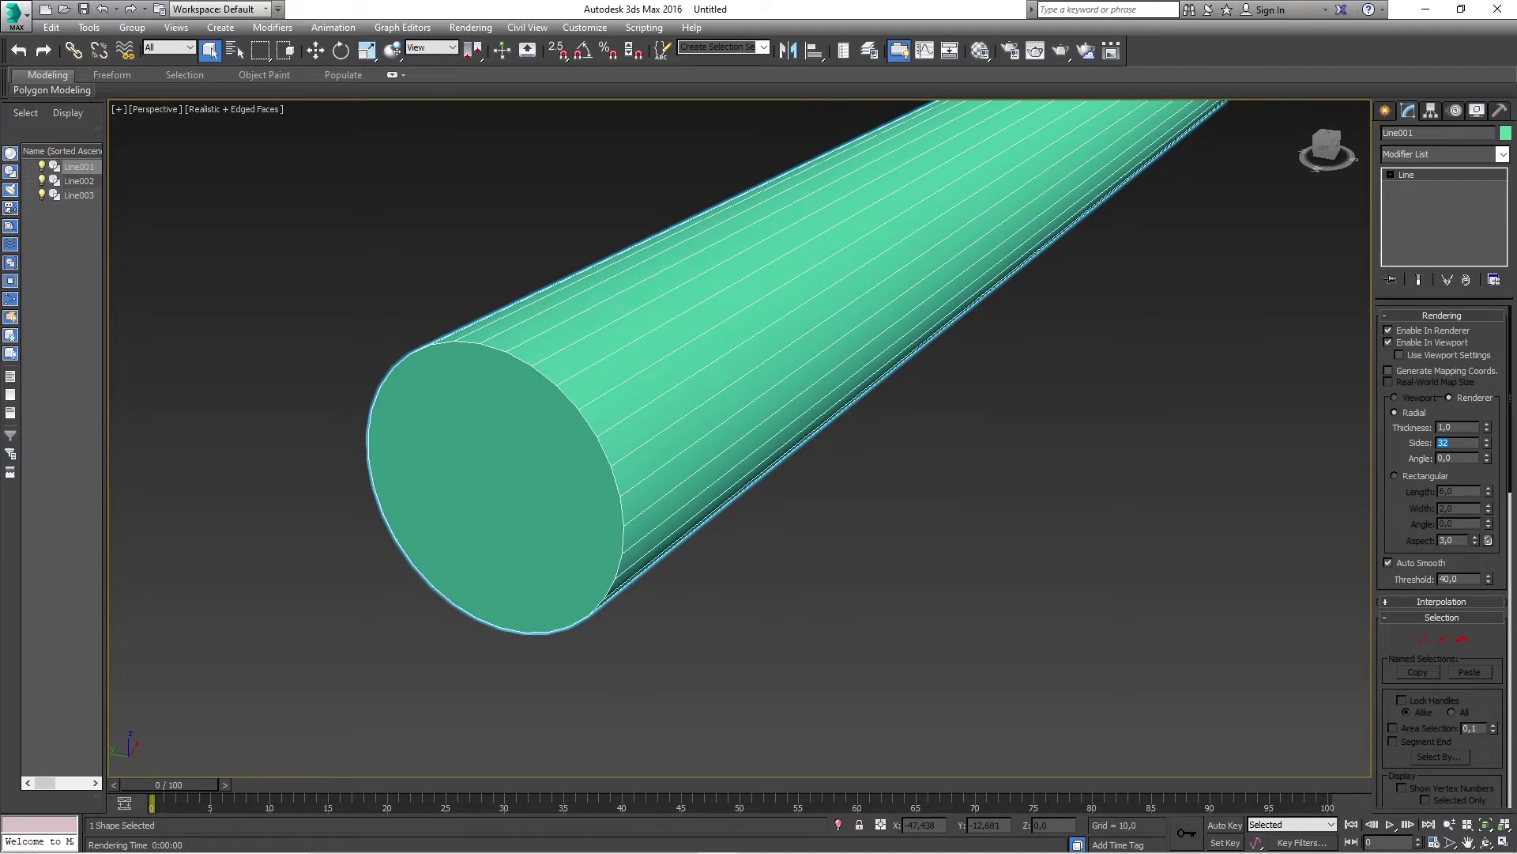
Set the tube's Thickness to 2,0, briefly trying 3,0 first.
scroll(731, 465, "down", 8)
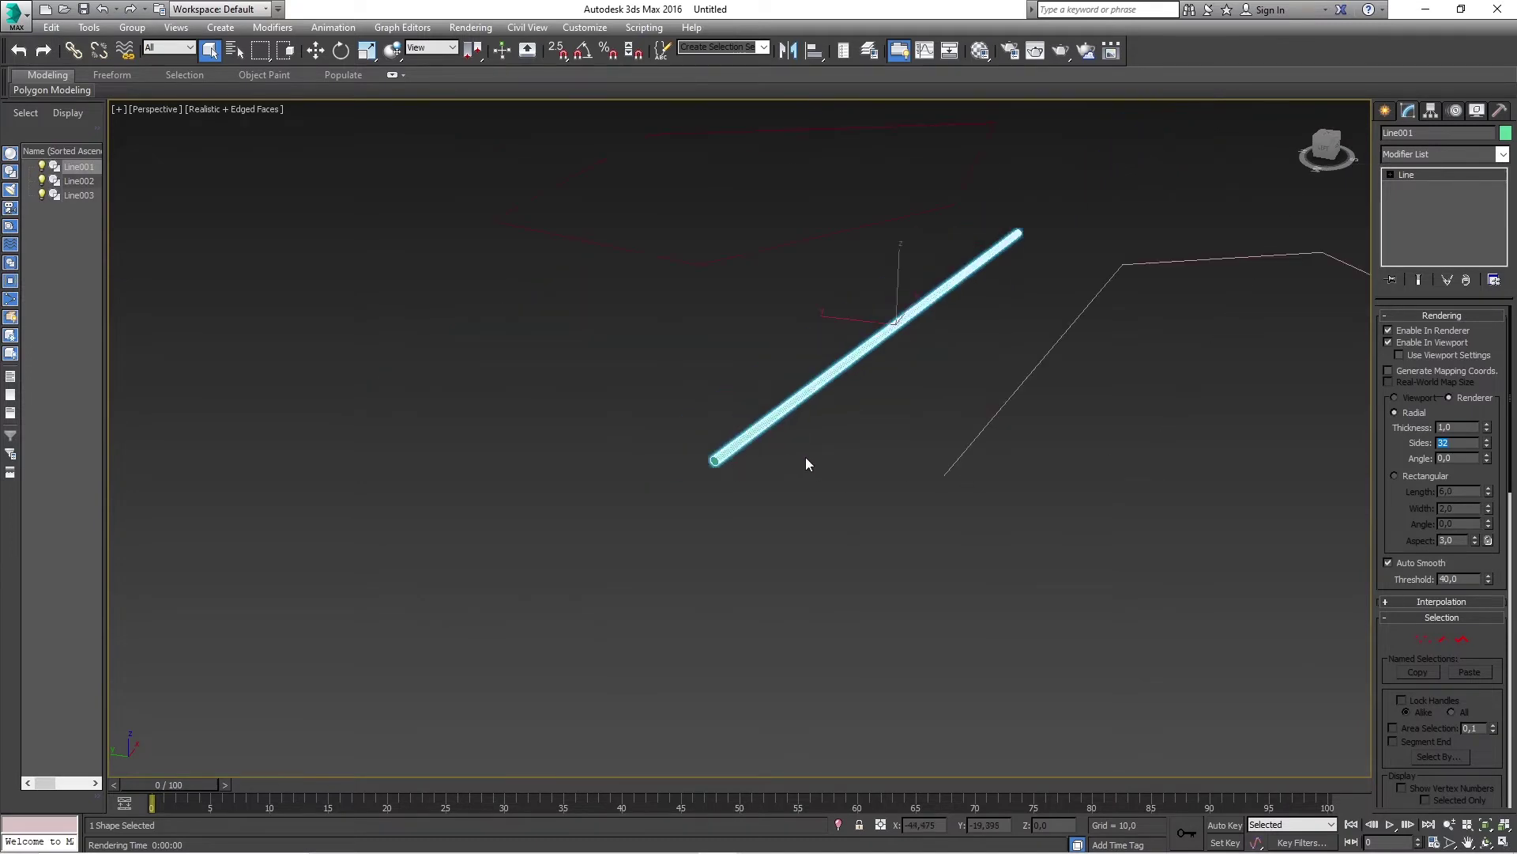
scroll(806, 463, "up", 3)
double_click(1471, 427)
type("3")
key("Return")
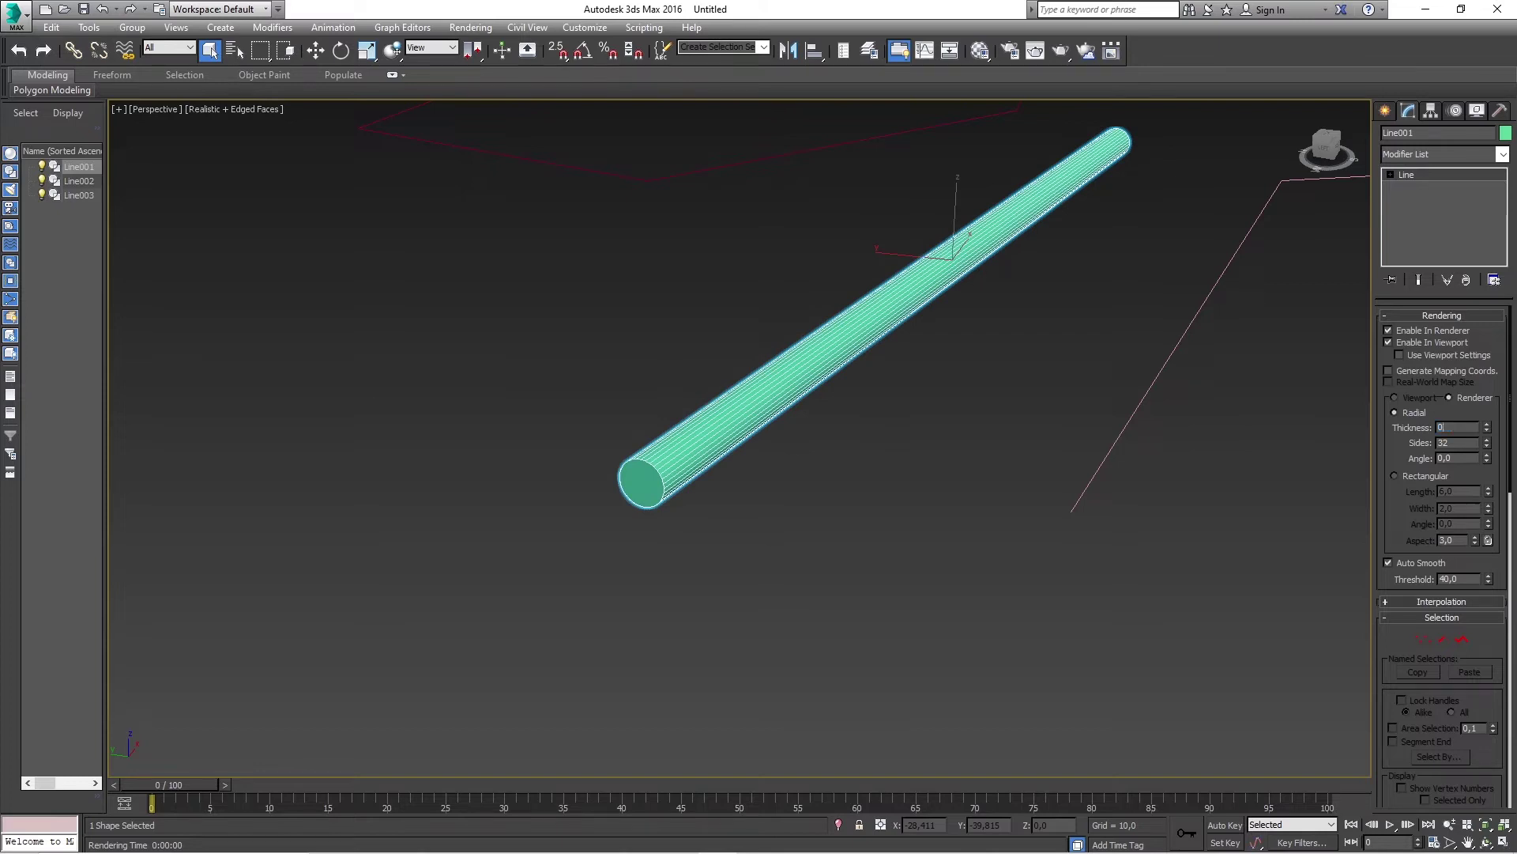
type(",5")
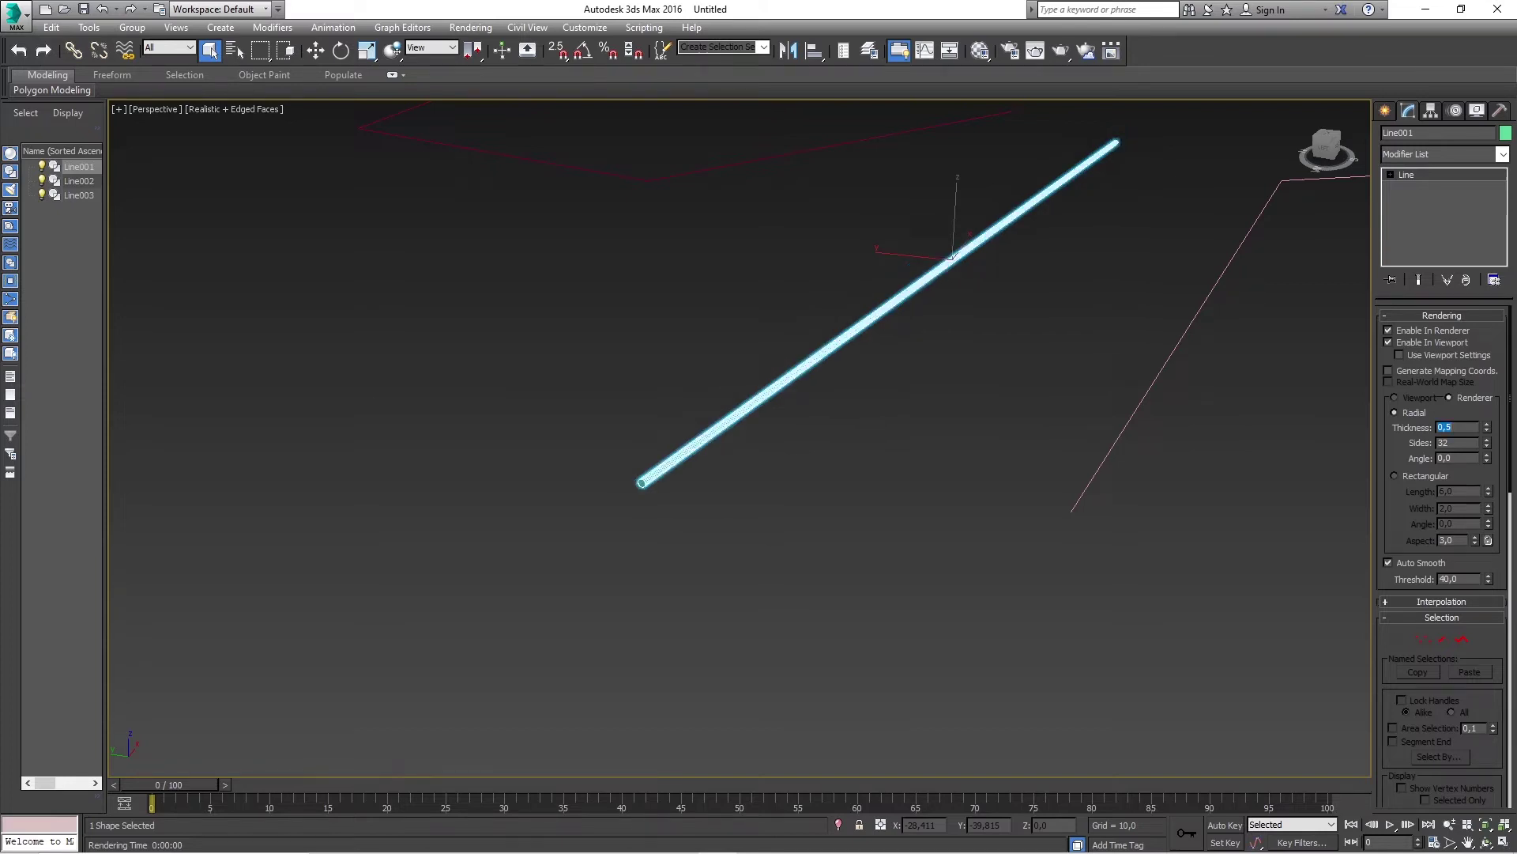
type("2")
key("Return")
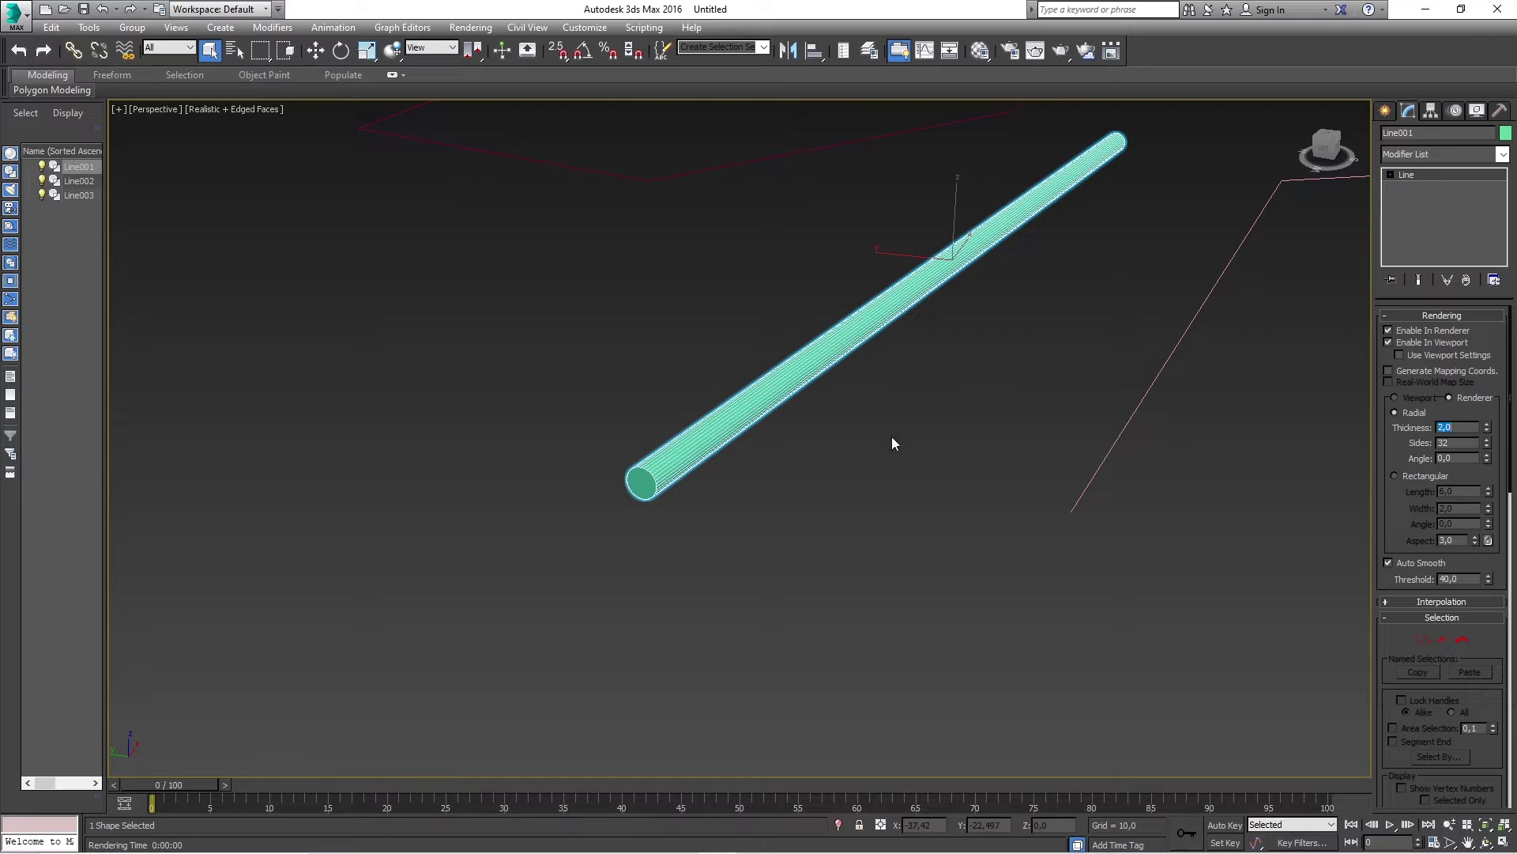
Switch Line001 to a Rectangular profile with Length 4,0 and Width 4,0.
left_click(1427, 476)
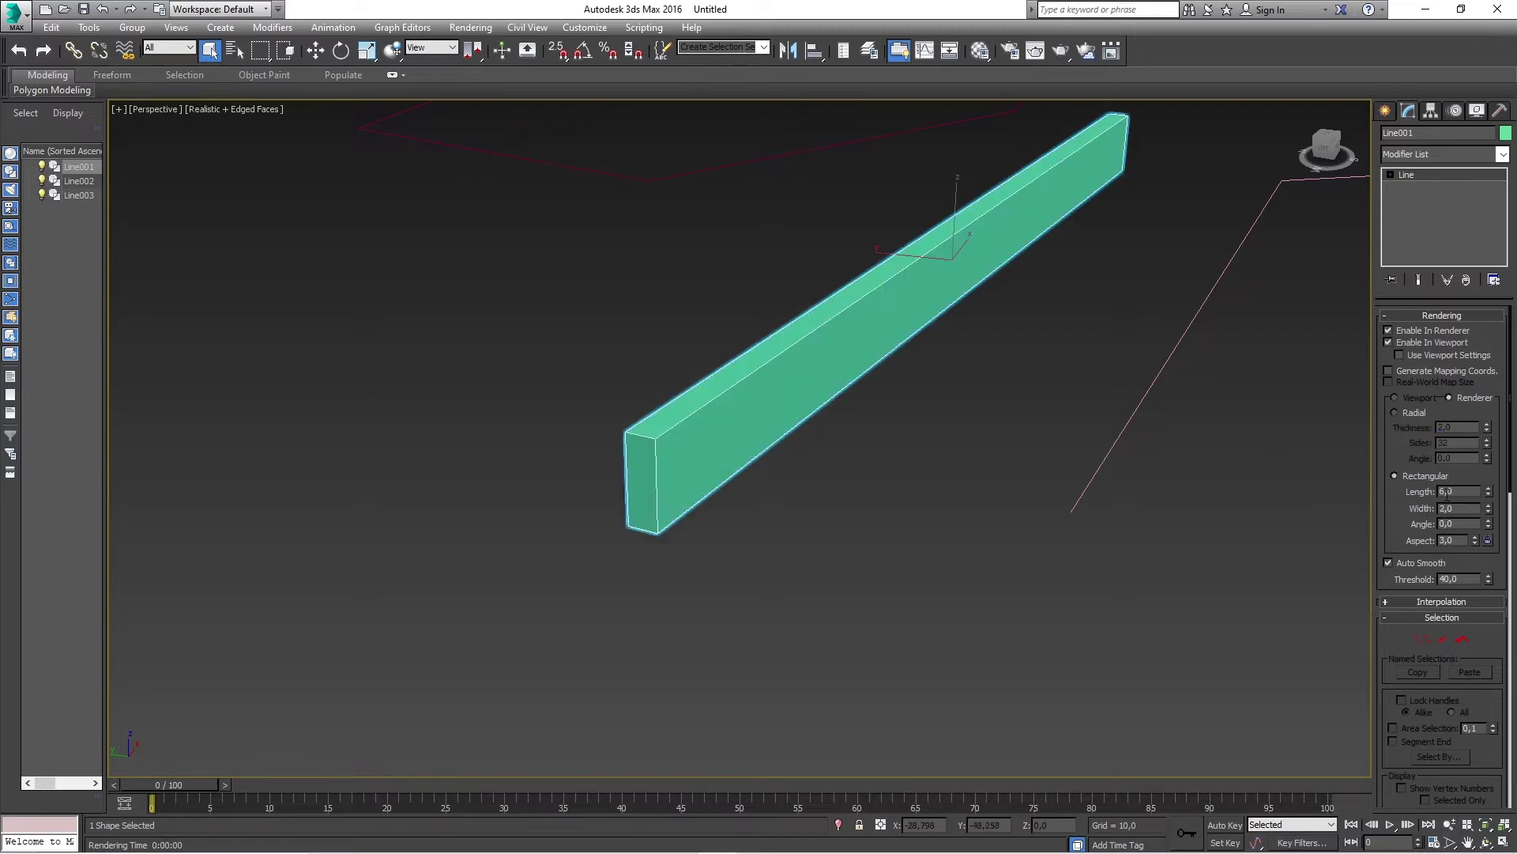
left_click_drag(1489, 491, 1488, 470)
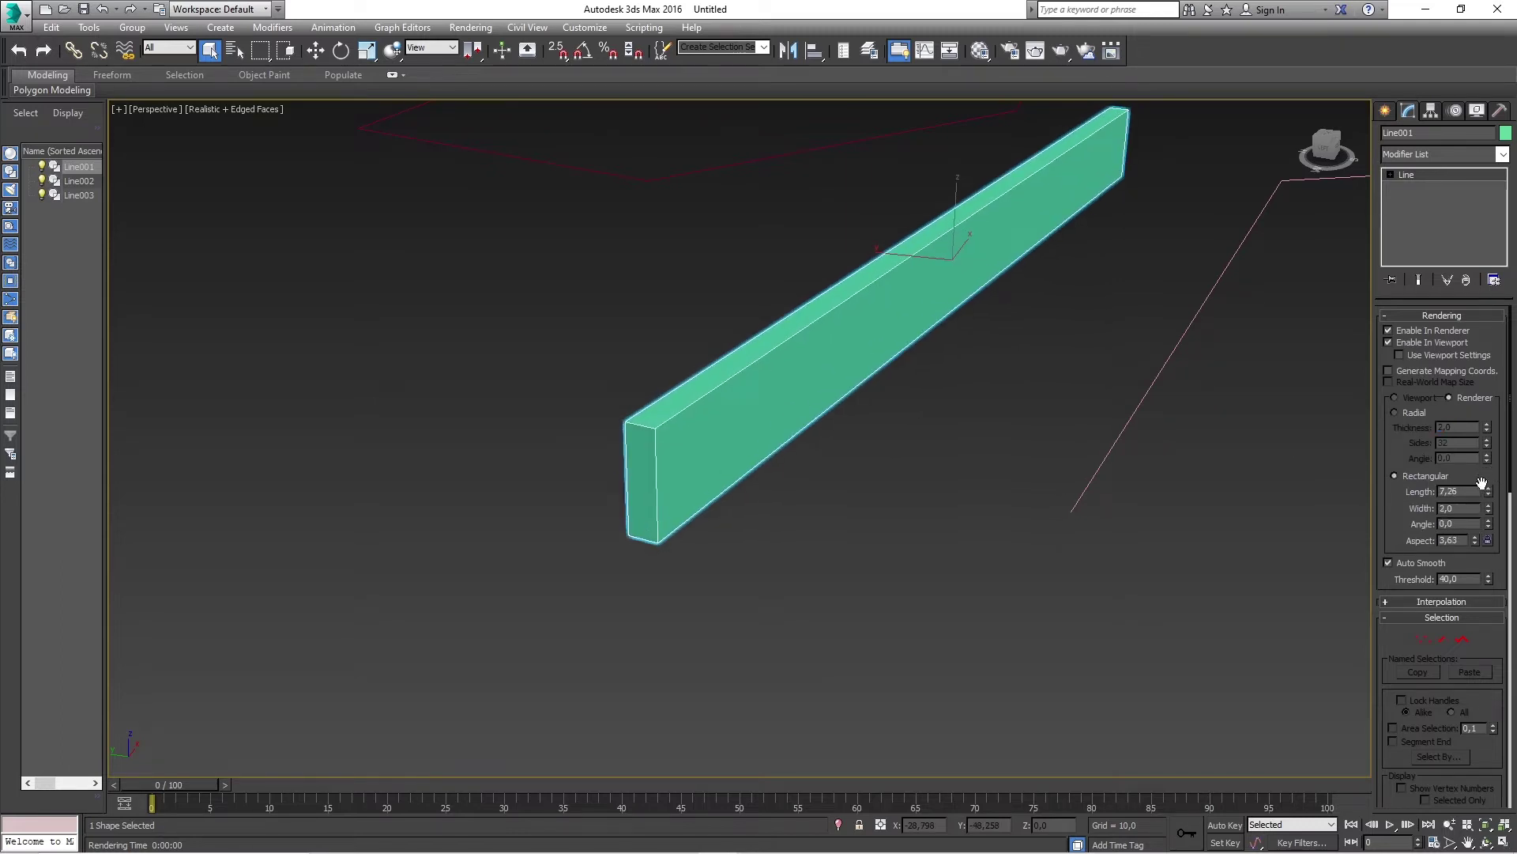
type("4")
key("Return")
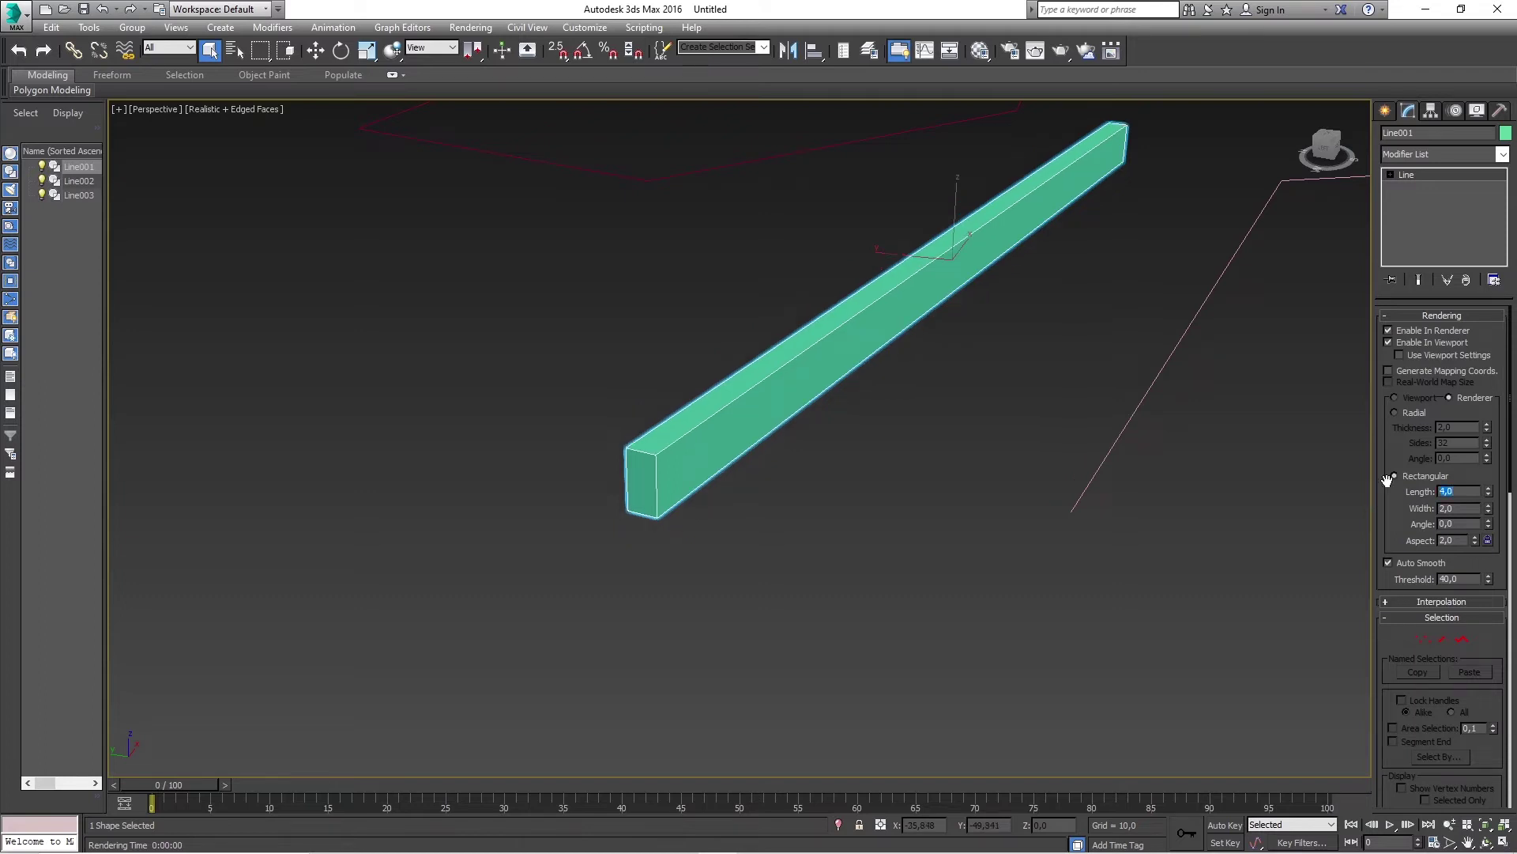
left_click_drag(1489, 508, 1489, 497)
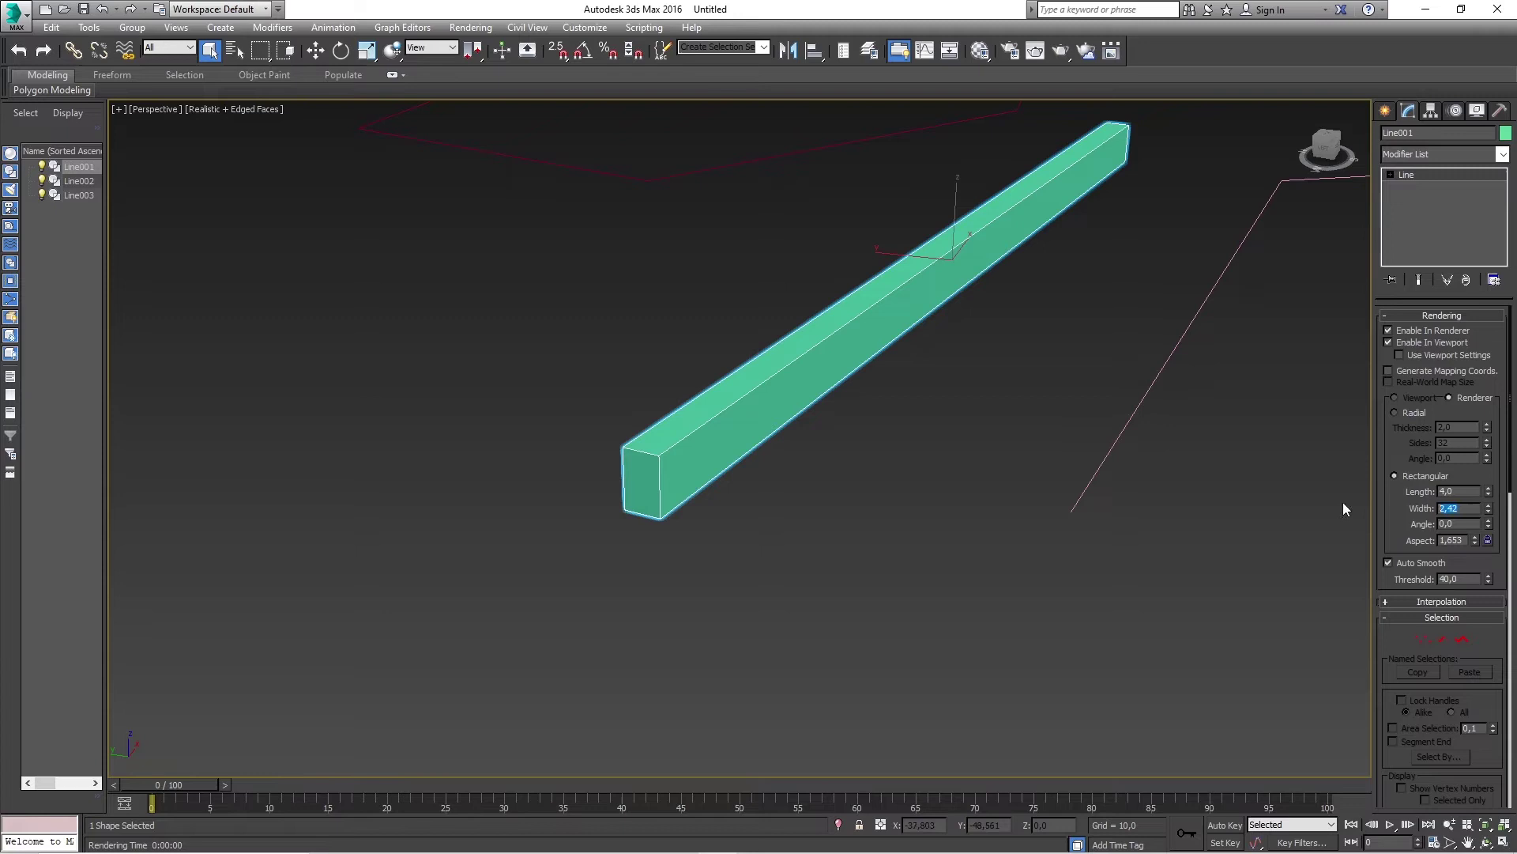
type("4")
key("Return")
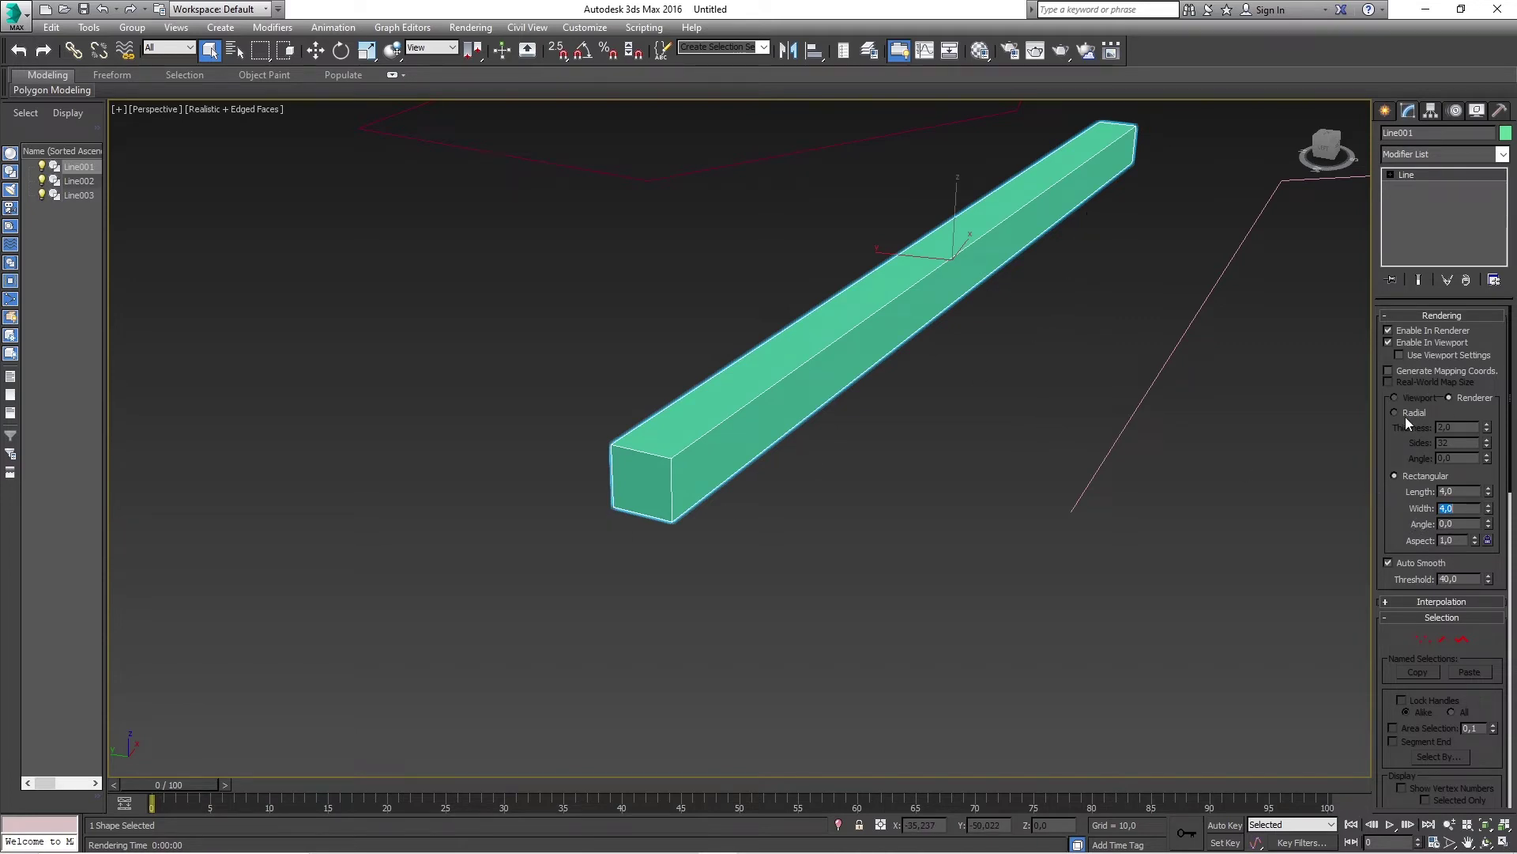
middle_click_drag(1106, 347, 1014, 426)
scroll(1014, 426, "down", 3)
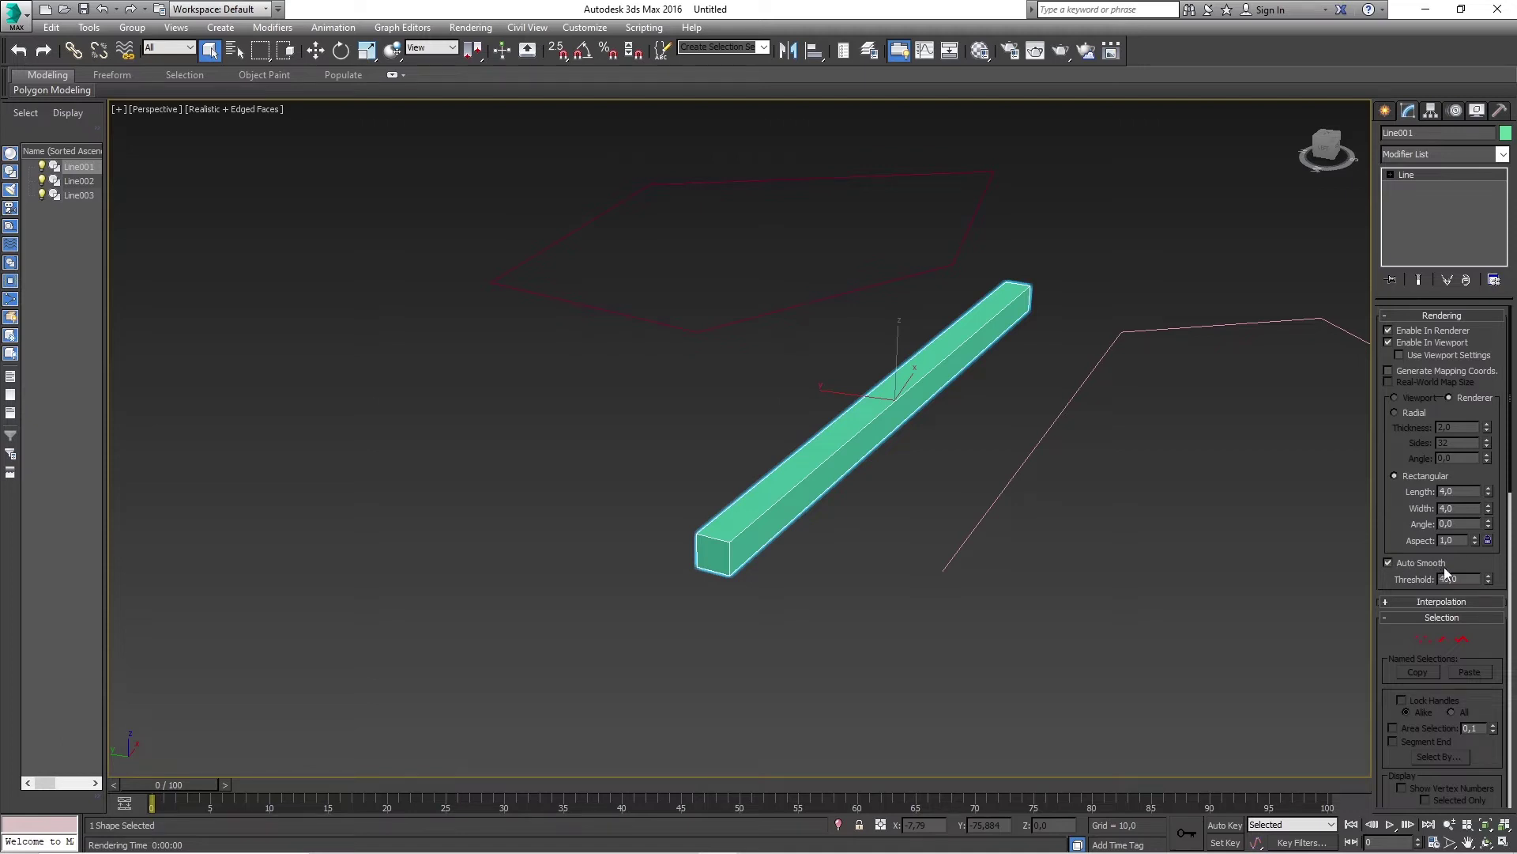
left_click_drag(947, 460, 923, 328)
Apply an Extrude modifier to Line002 with Amount 28,5 to form open walls.
left_click(907, 351)
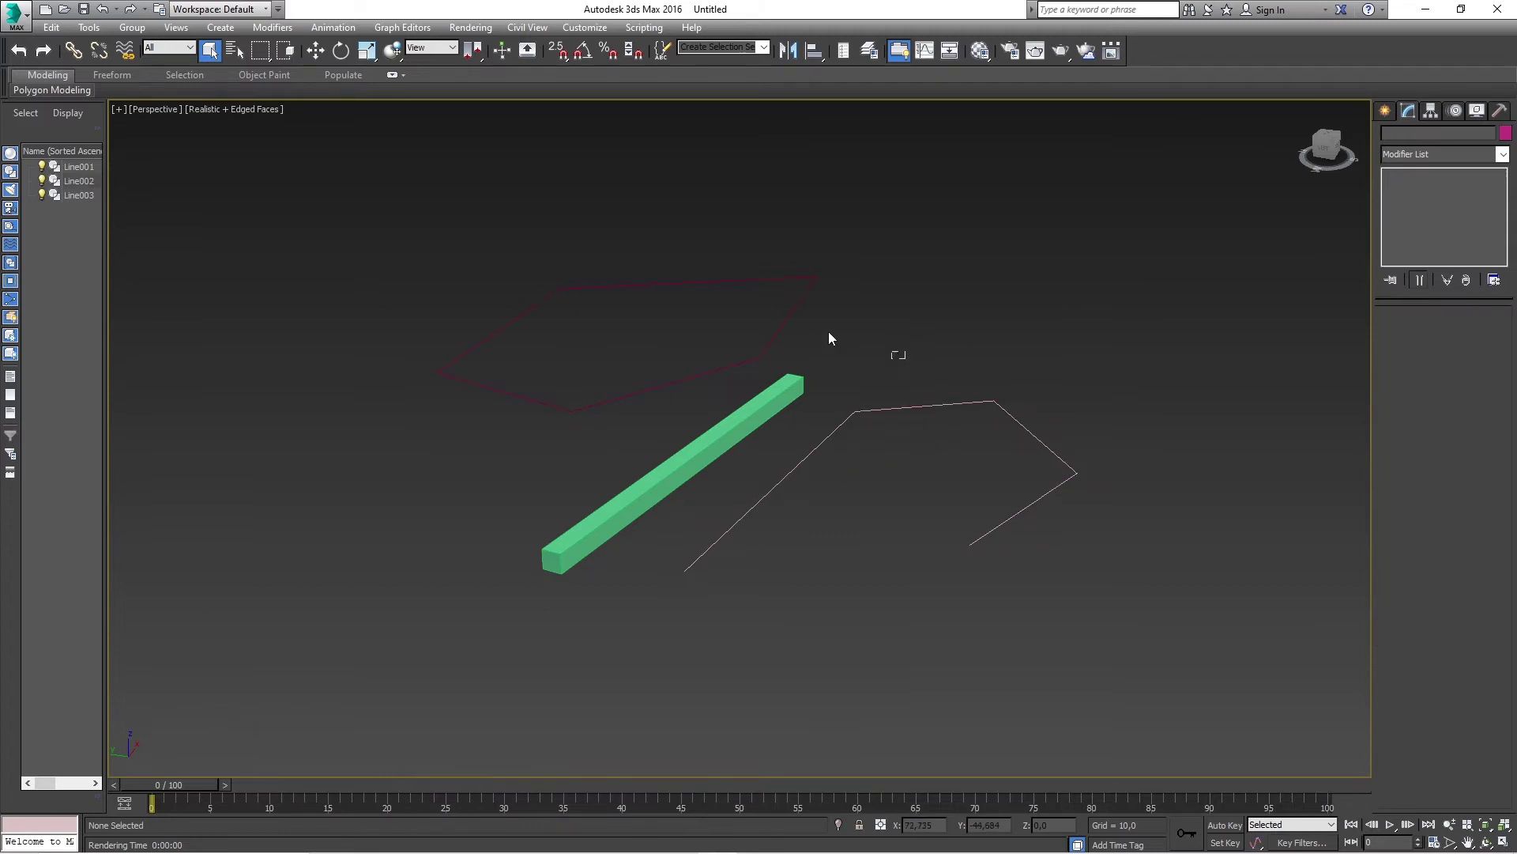
mouse_move(949, 484)
left_mouse_down()
mouse_move(896, 345)
mouse_move(929, 398)
left_mouse_up()
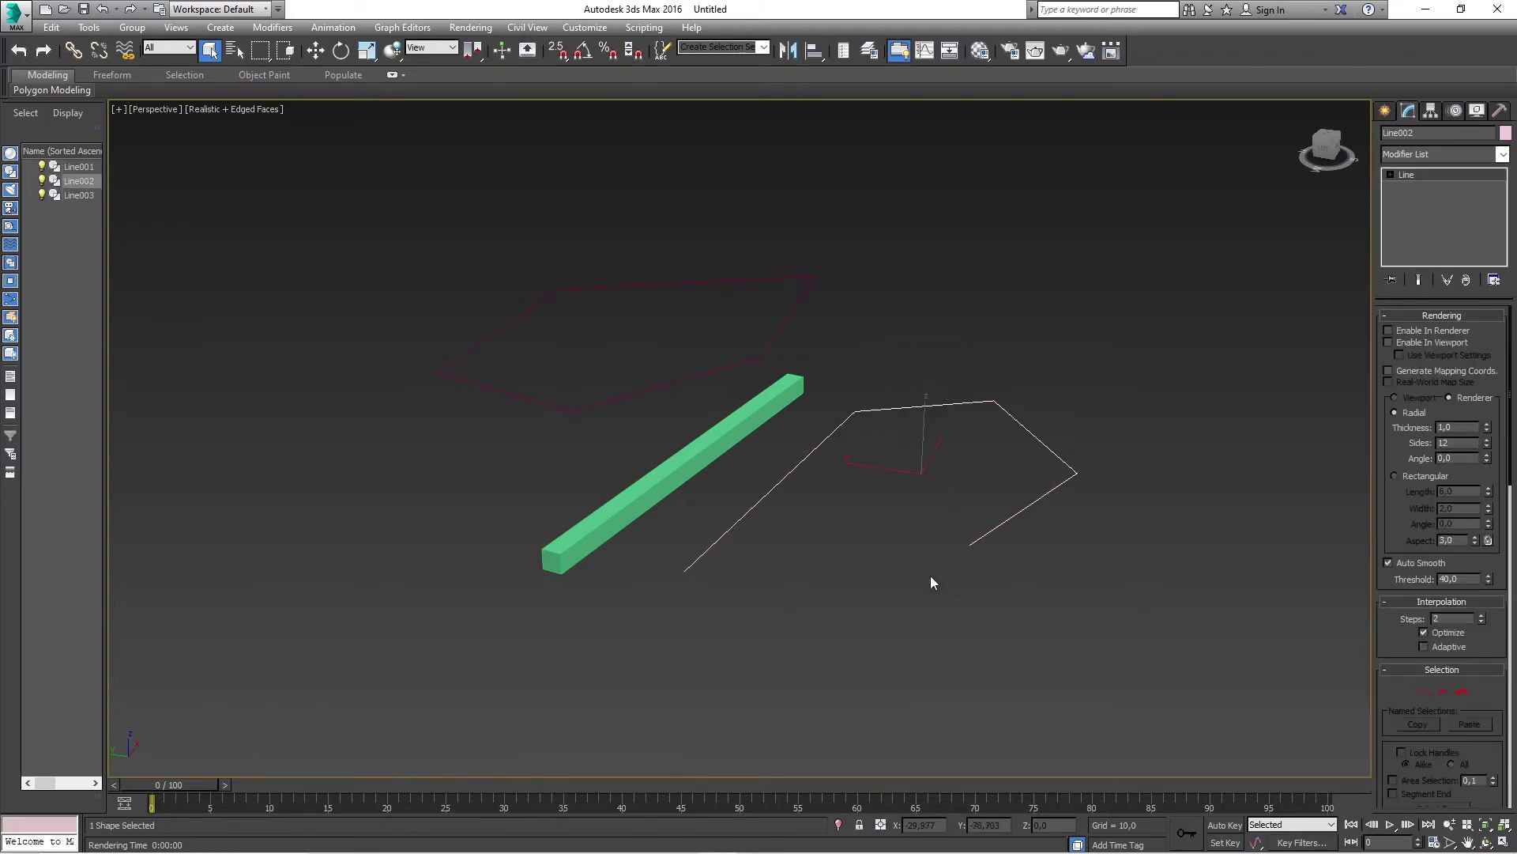
left_click(1416, 153)
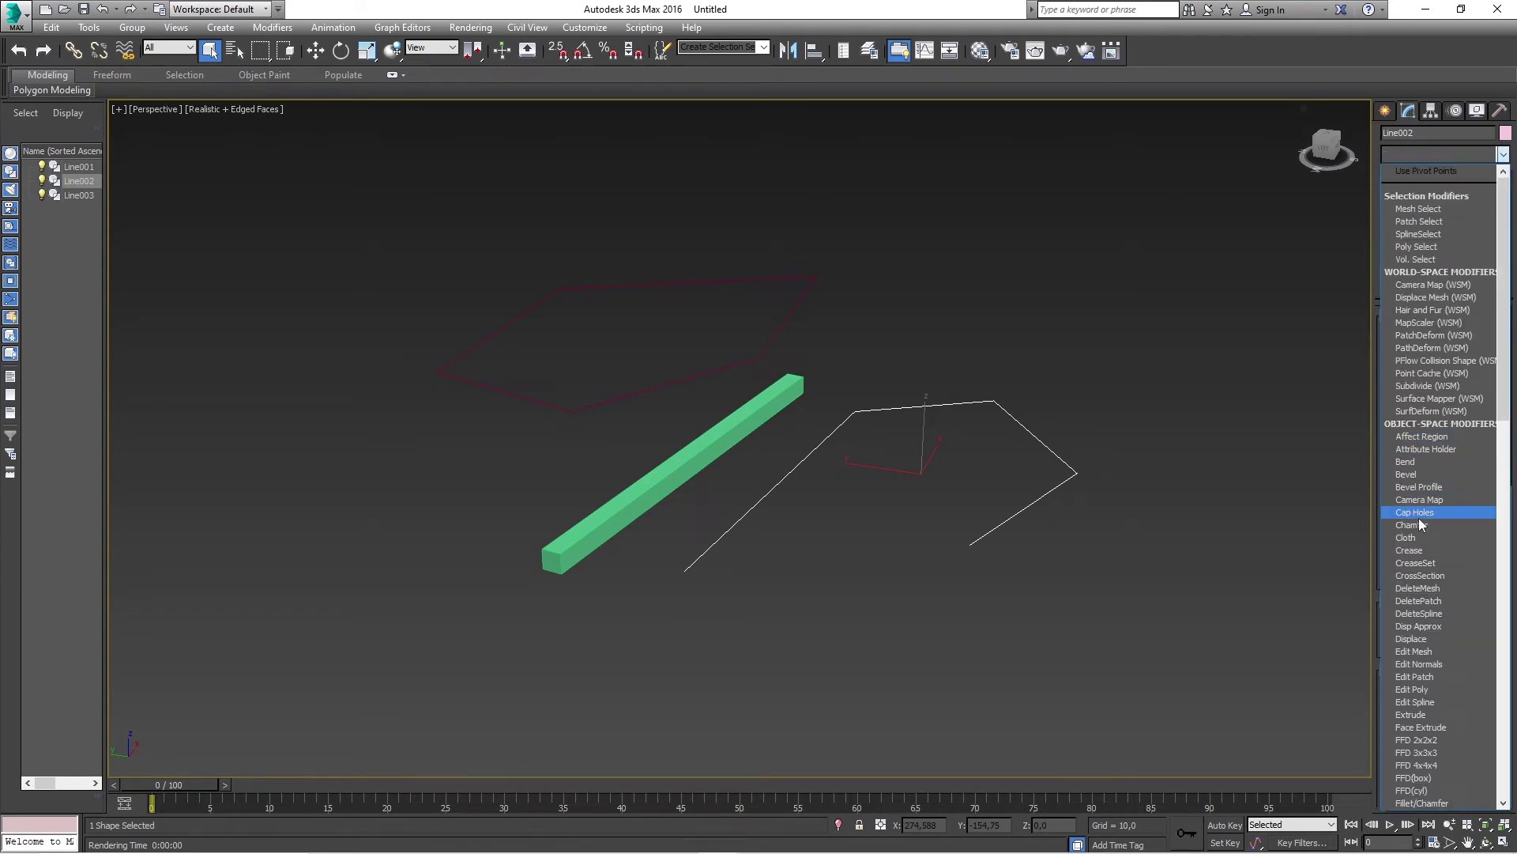
left_click(1425, 716)
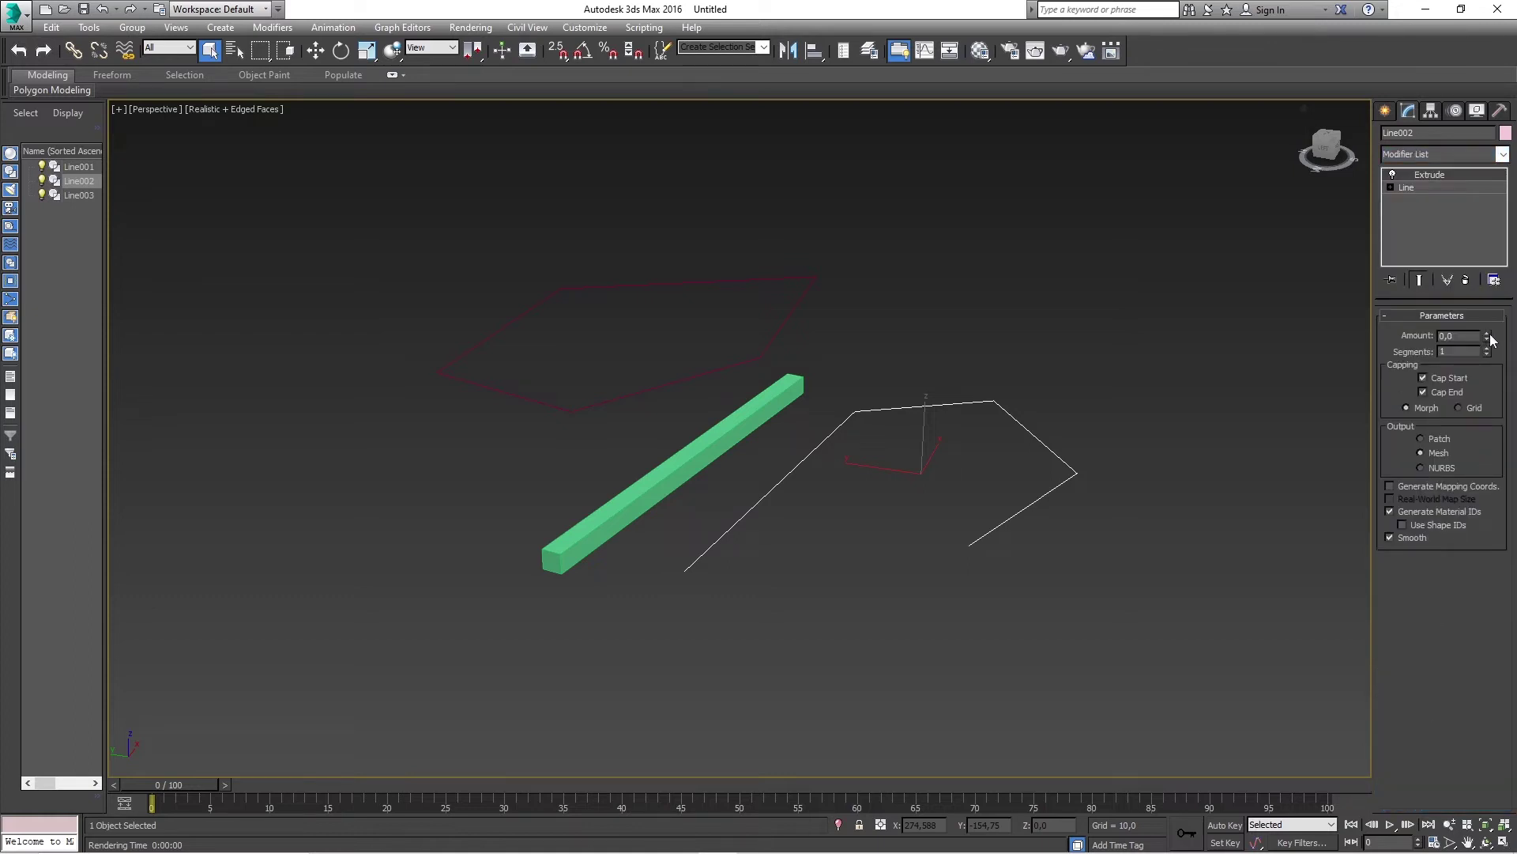
mouse_move(1488, 339)
left_mouse_down()
mouse_move(1477, 265)
mouse_move(1487, 294)
left_mouse_up()
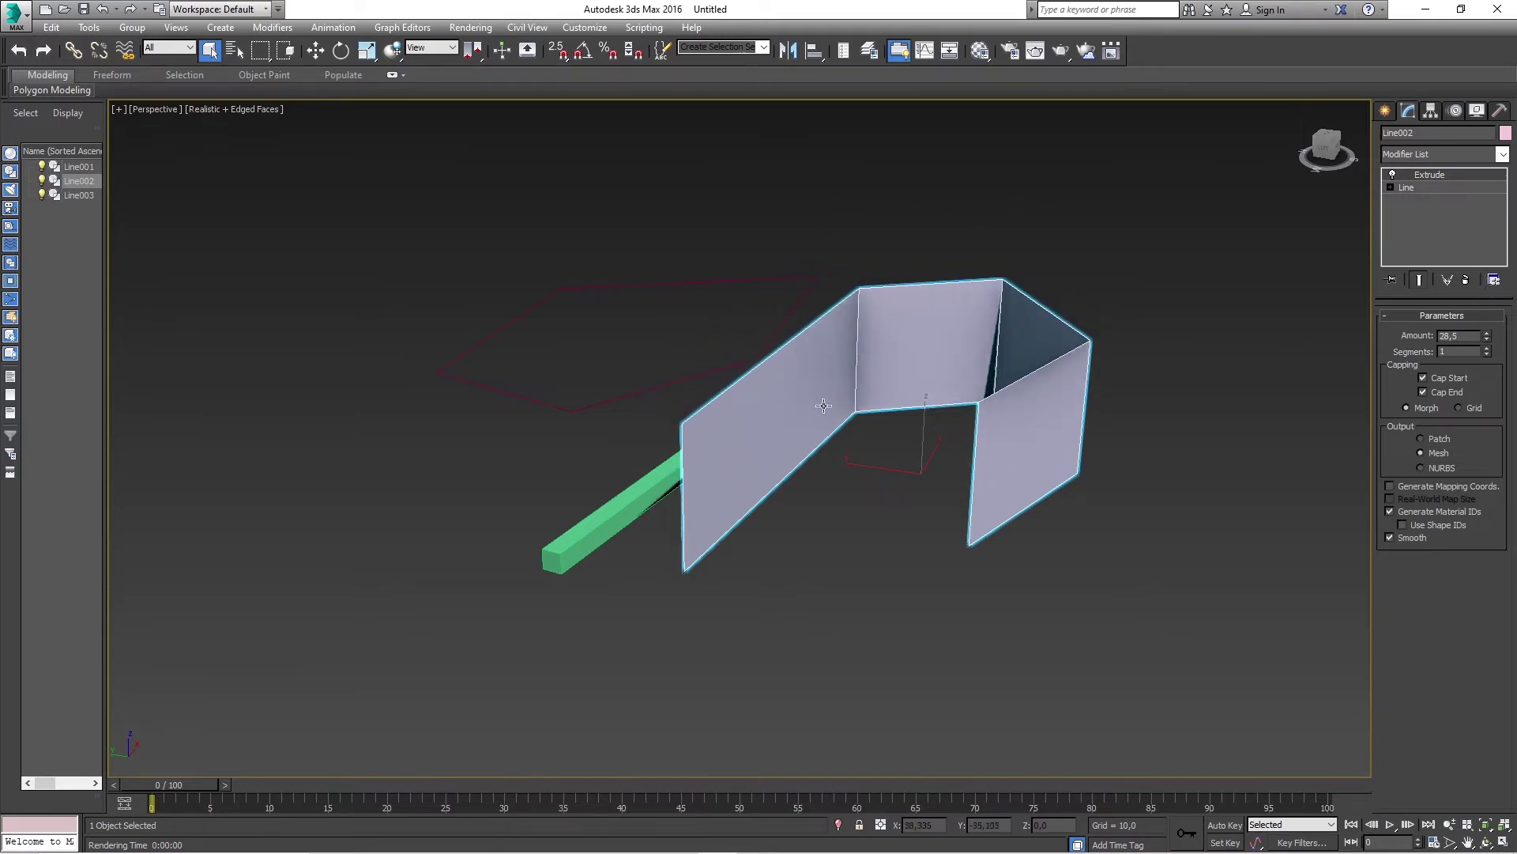
mouse_move(823, 405)
middle_mouse_down("alt")
mouse_move(914, 483)
mouse_move(1022, 344)
middle_mouse_up("alt")
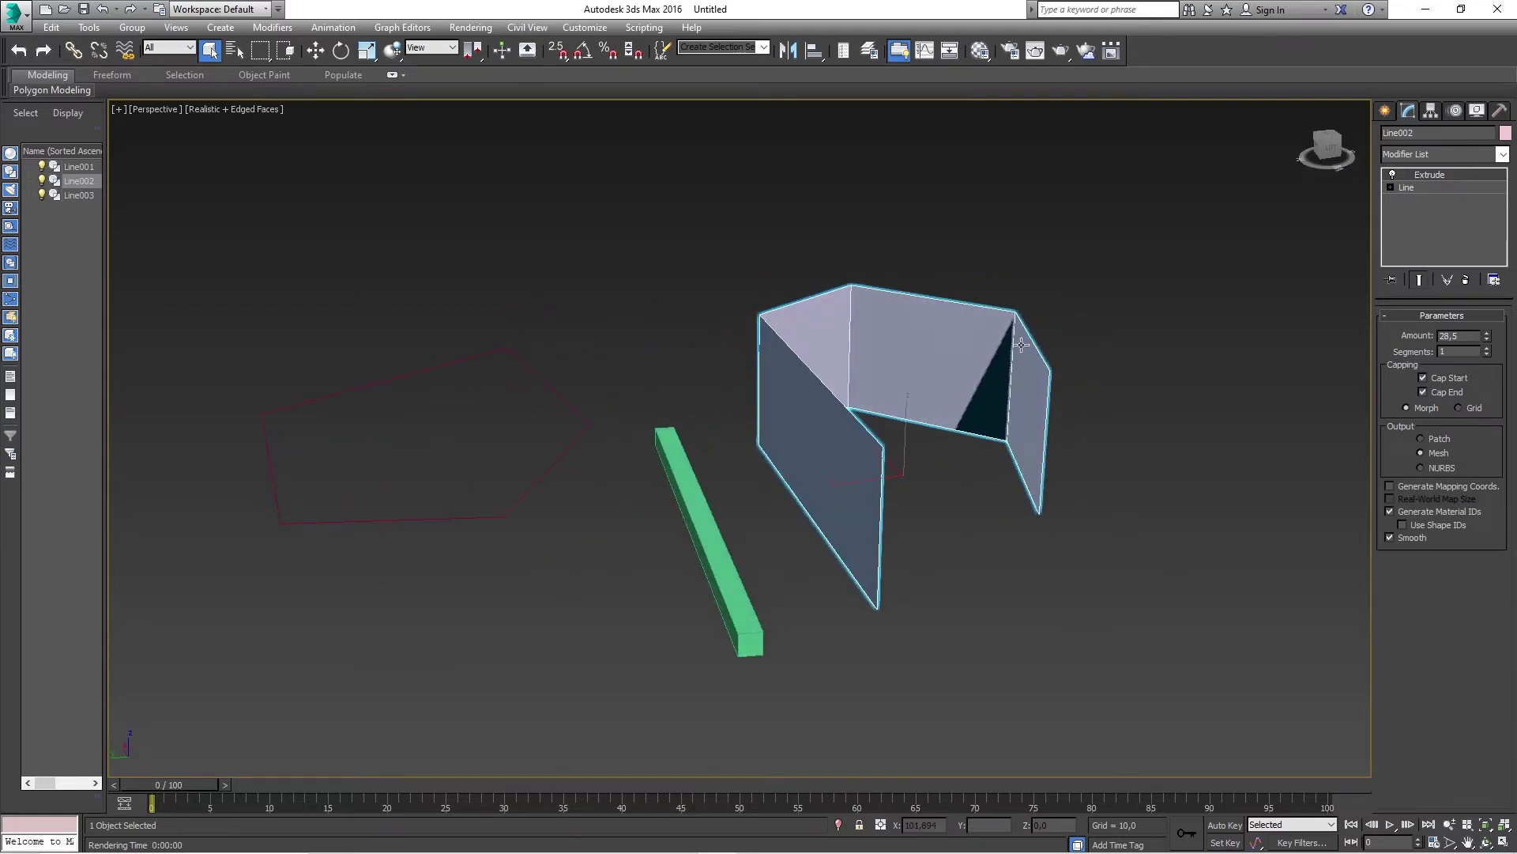
left_click_drag(570, 527, 484, 430)
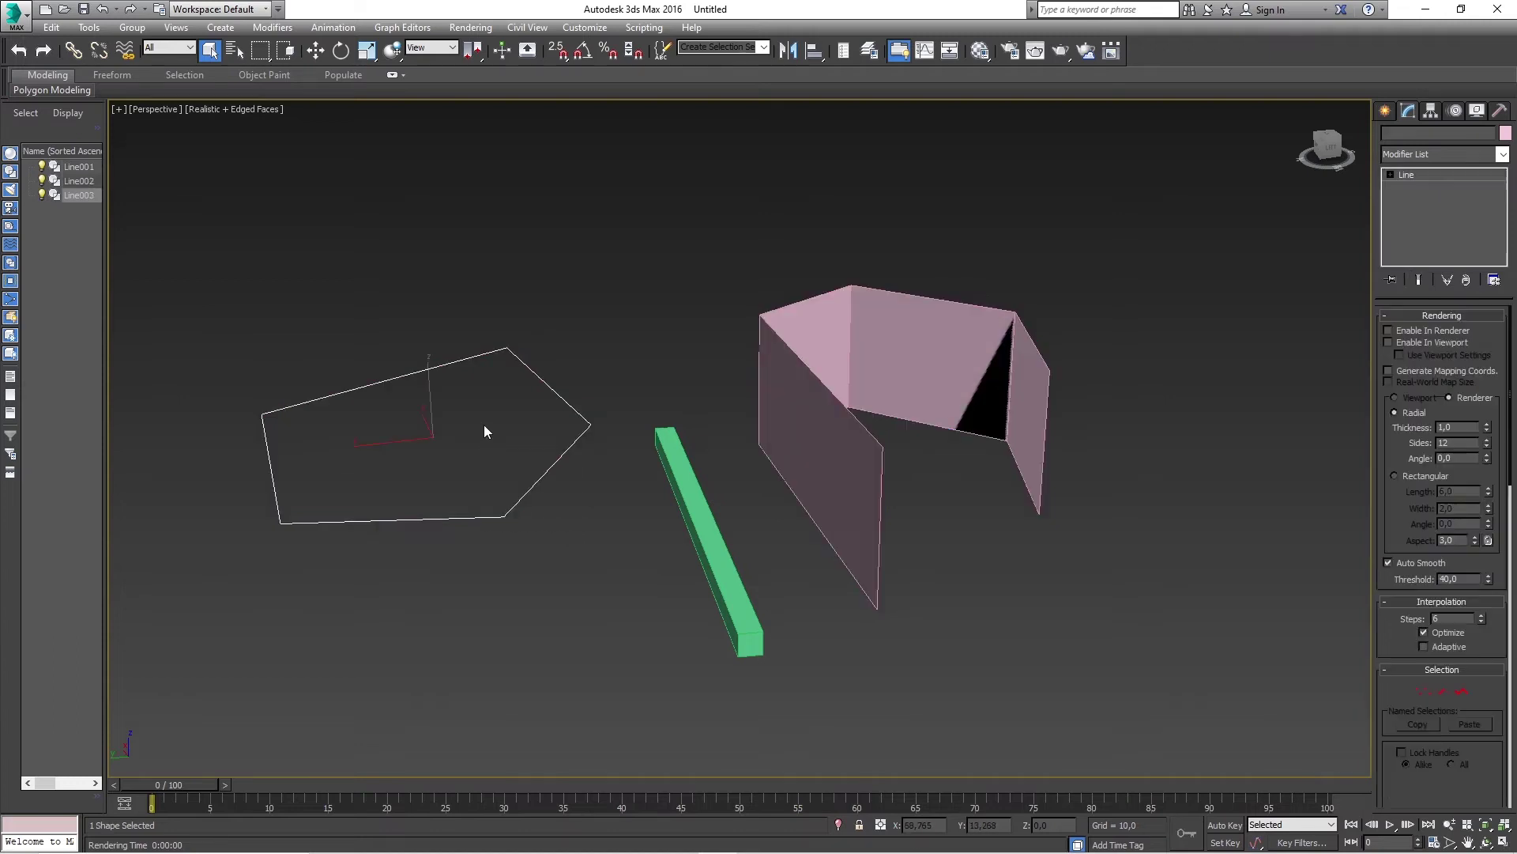
Extrude Line003 into a capped pentagonal prism 28,5 high, then deselect it.
left_click(1429, 151)
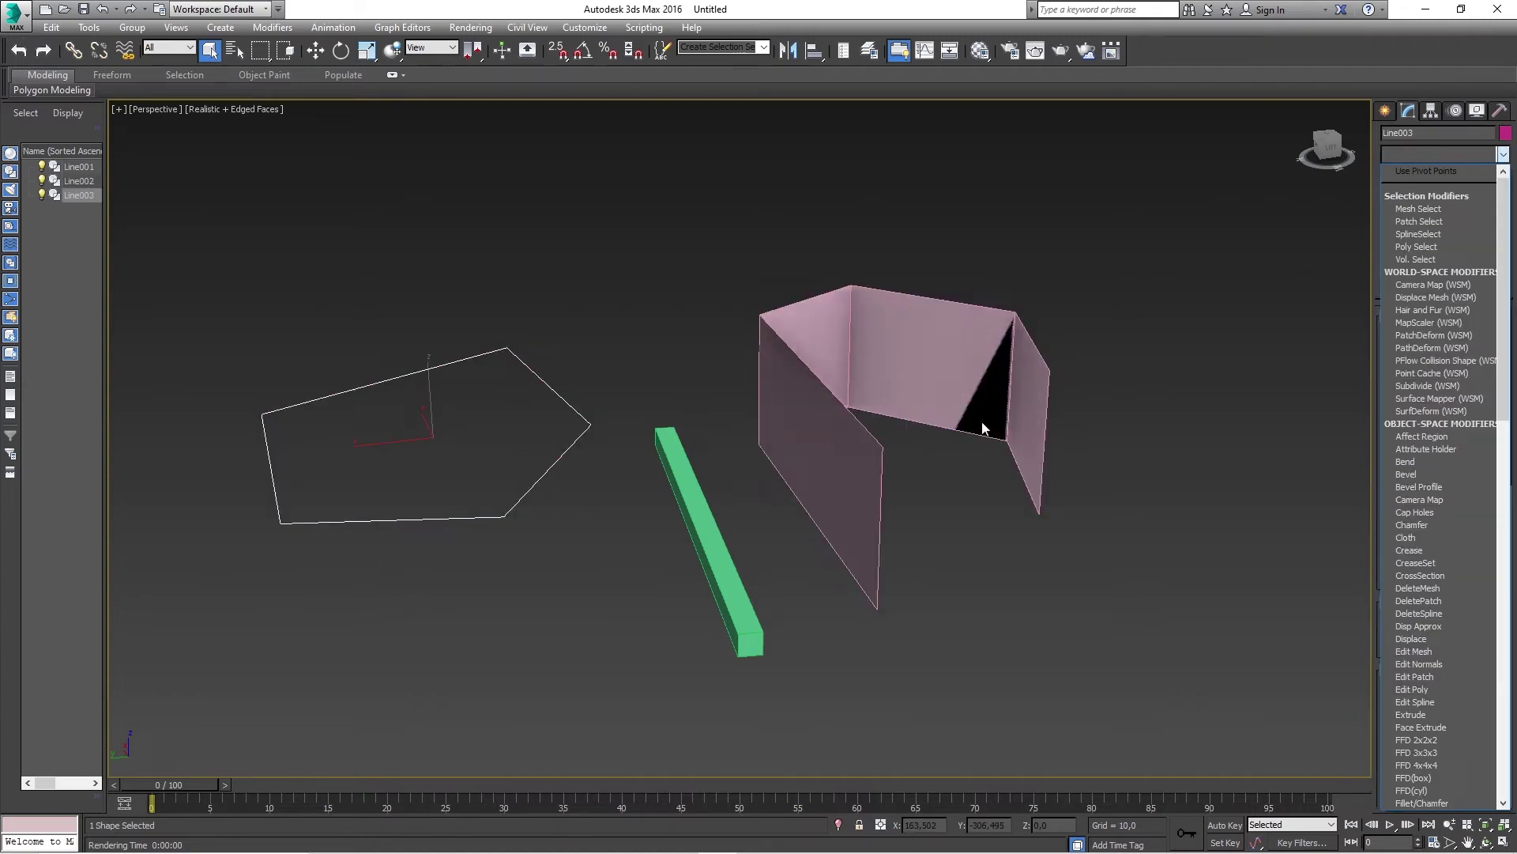
key("e")
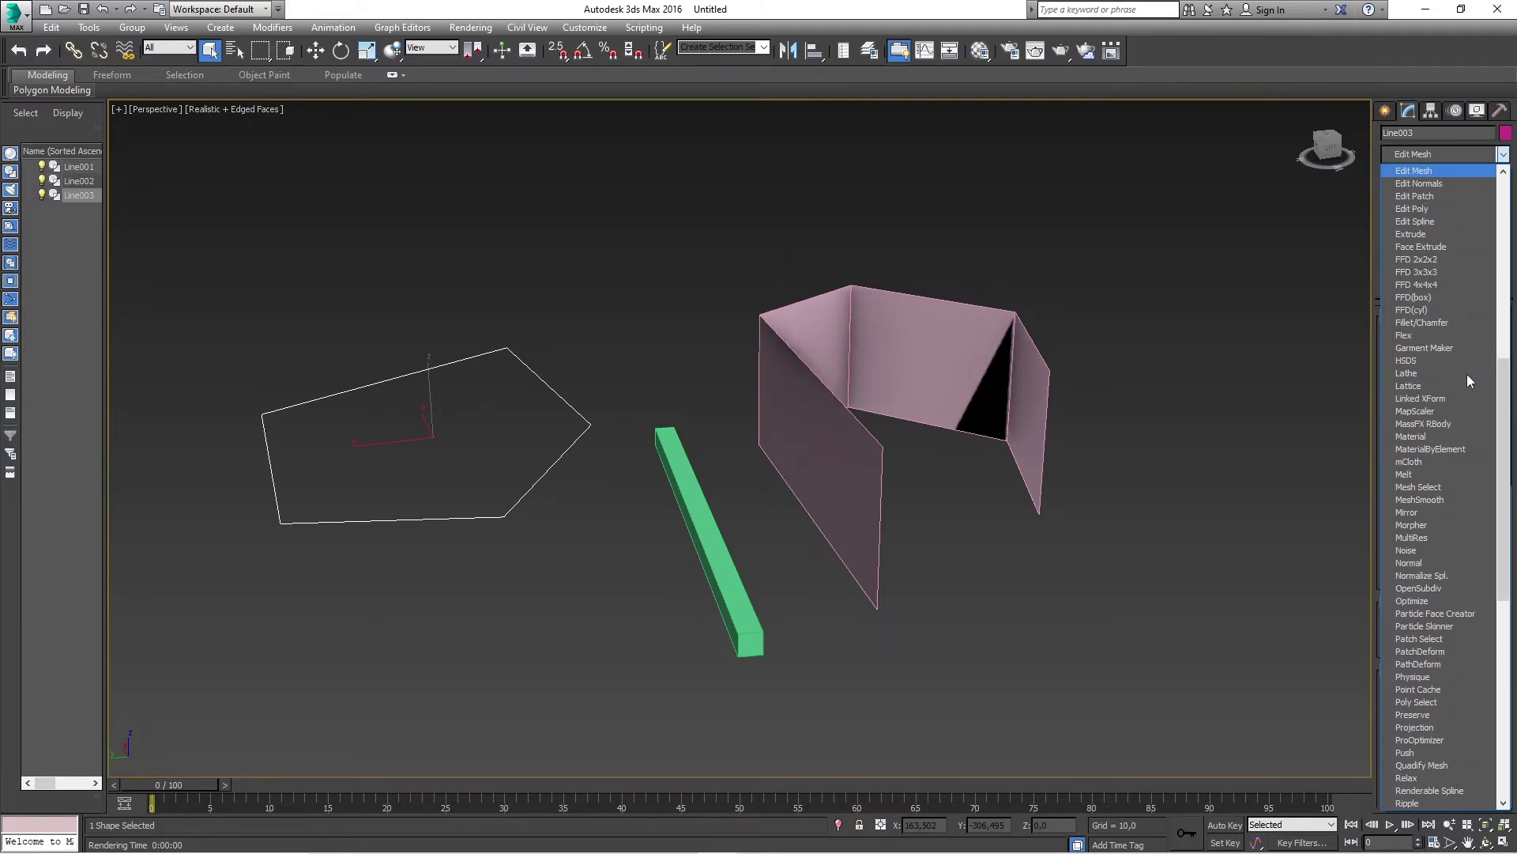
left_click(1445, 232)
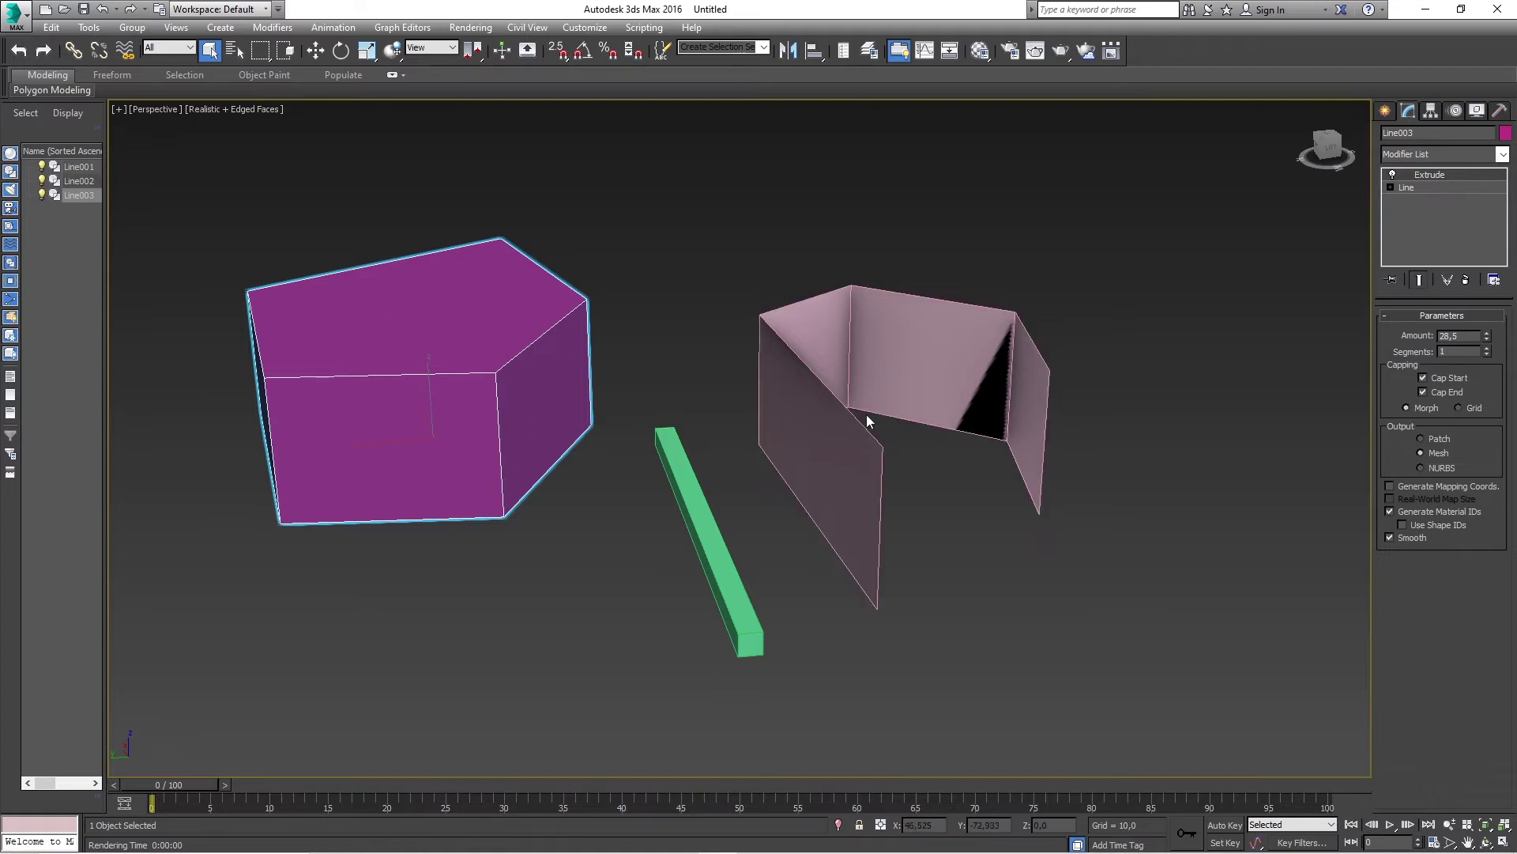
left_click(1089, 575)
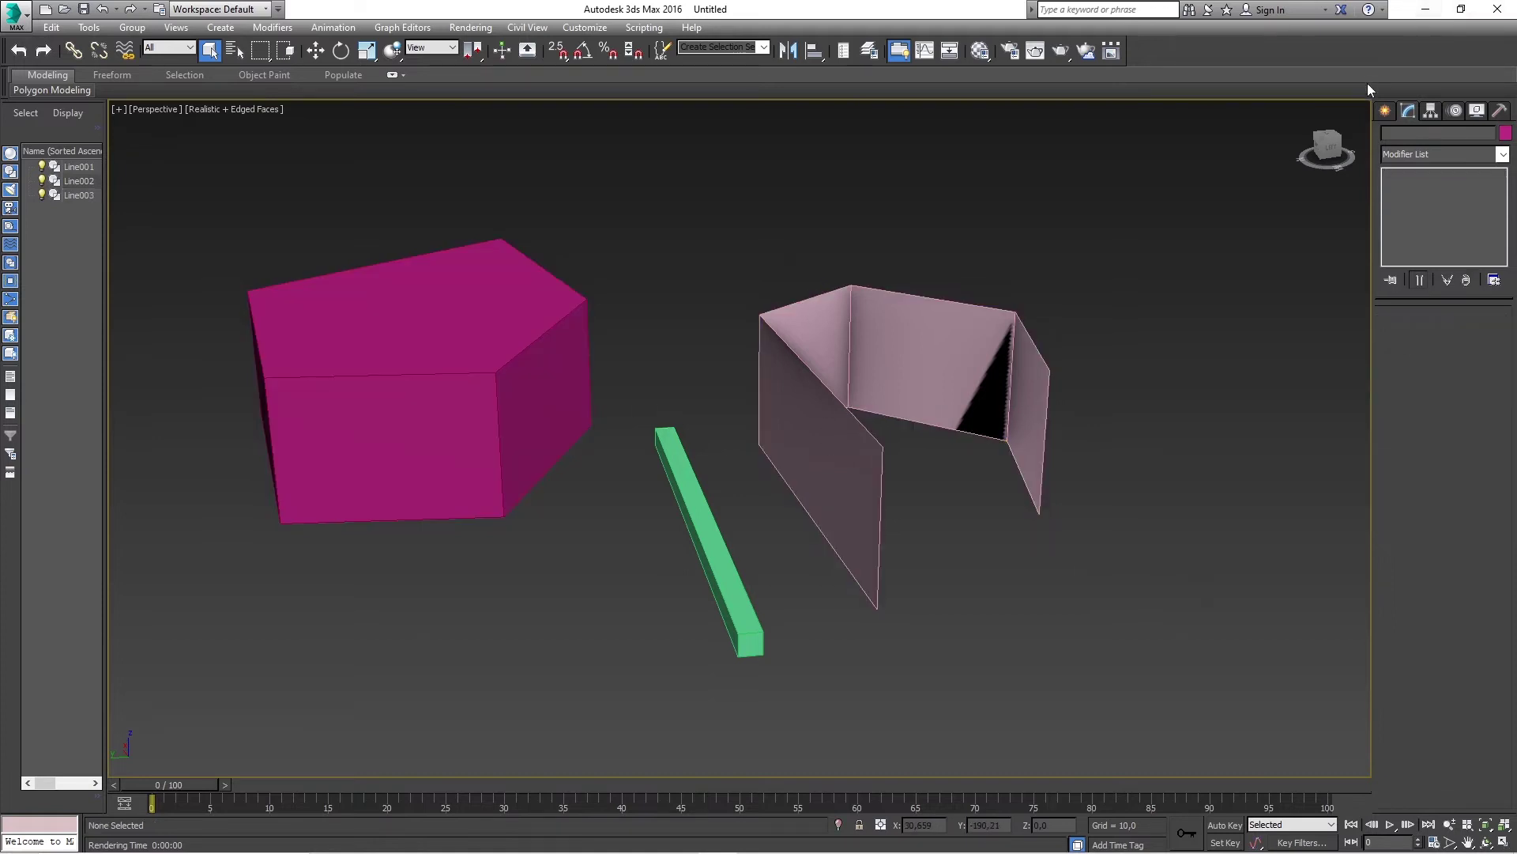
Draw a six-point open line, Line004, to the lower right of the walls.
left_click(1385, 112)
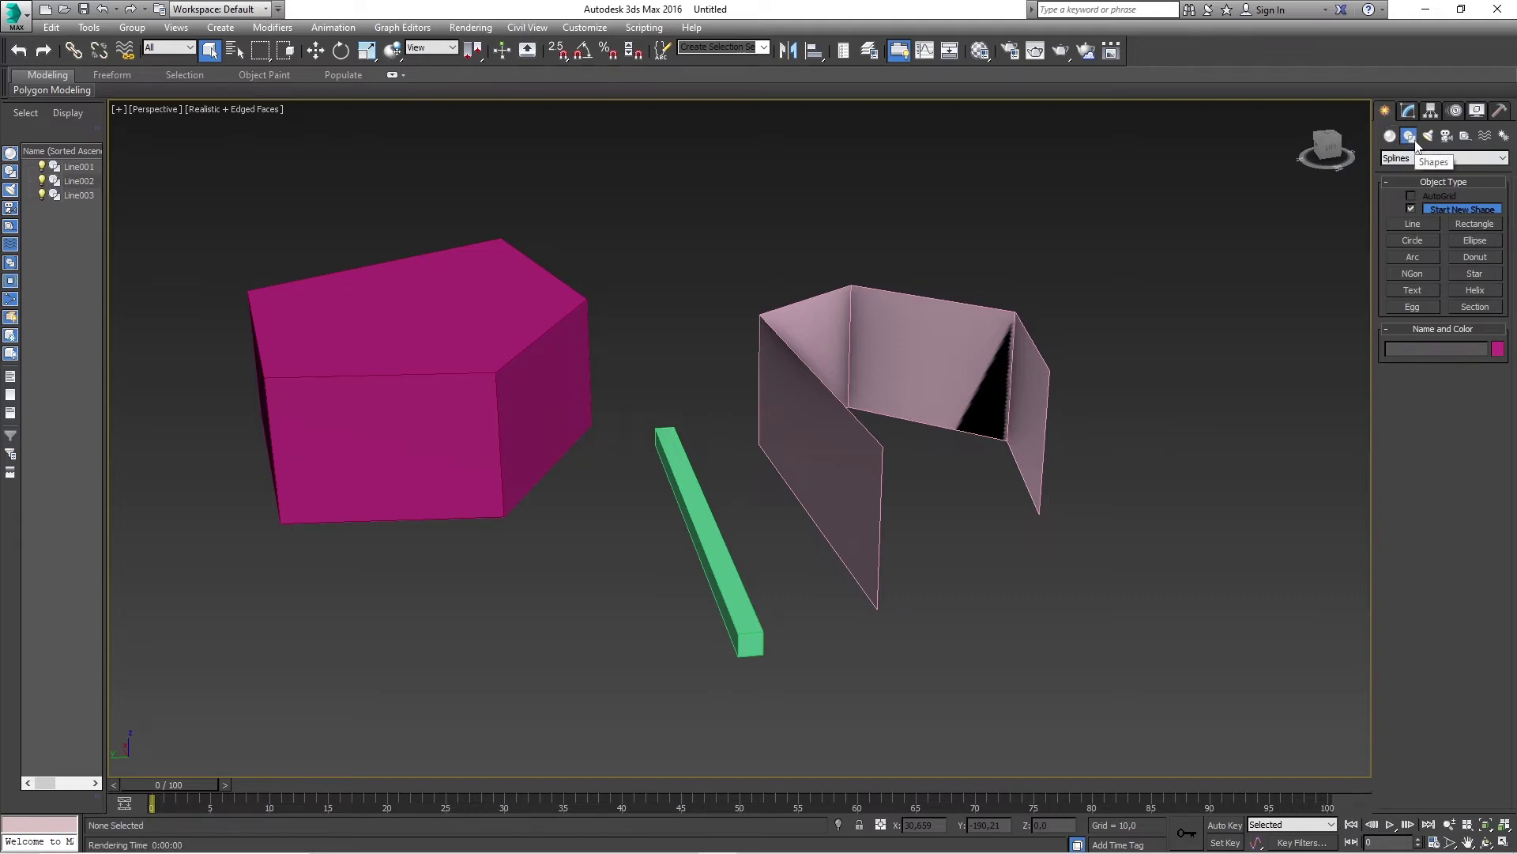
left_click(1412, 225)
scroll(1022, 593, "down", 4)
scroll(1067, 660, "up", 3)
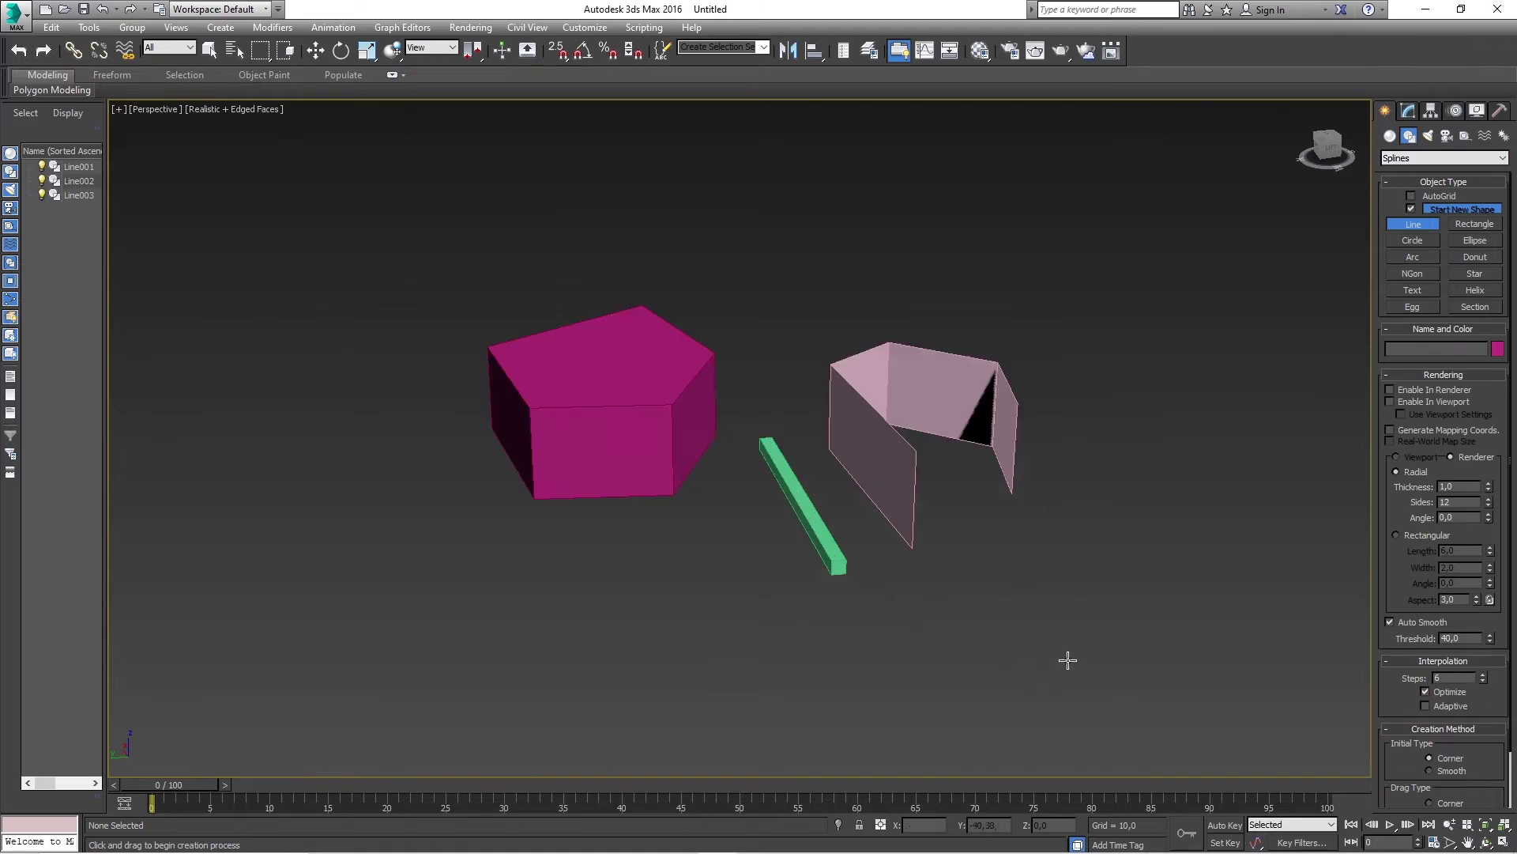
left_click(1021, 674)
left_click(1106, 551)
left_click(1258, 546)
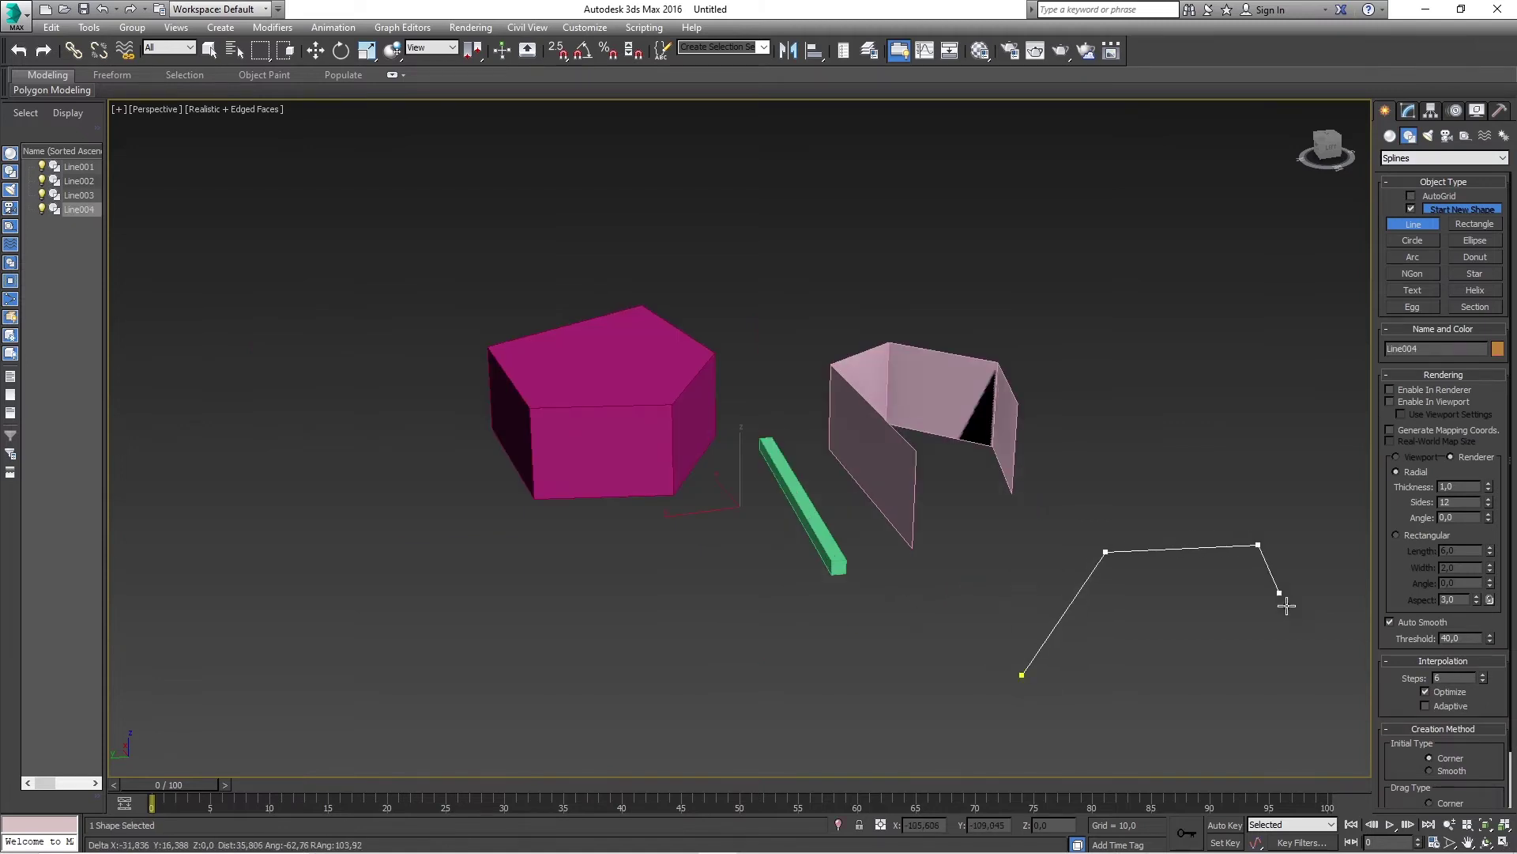
left_click(1308, 640)
left_click(1240, 740)
left_click(1101, 763)
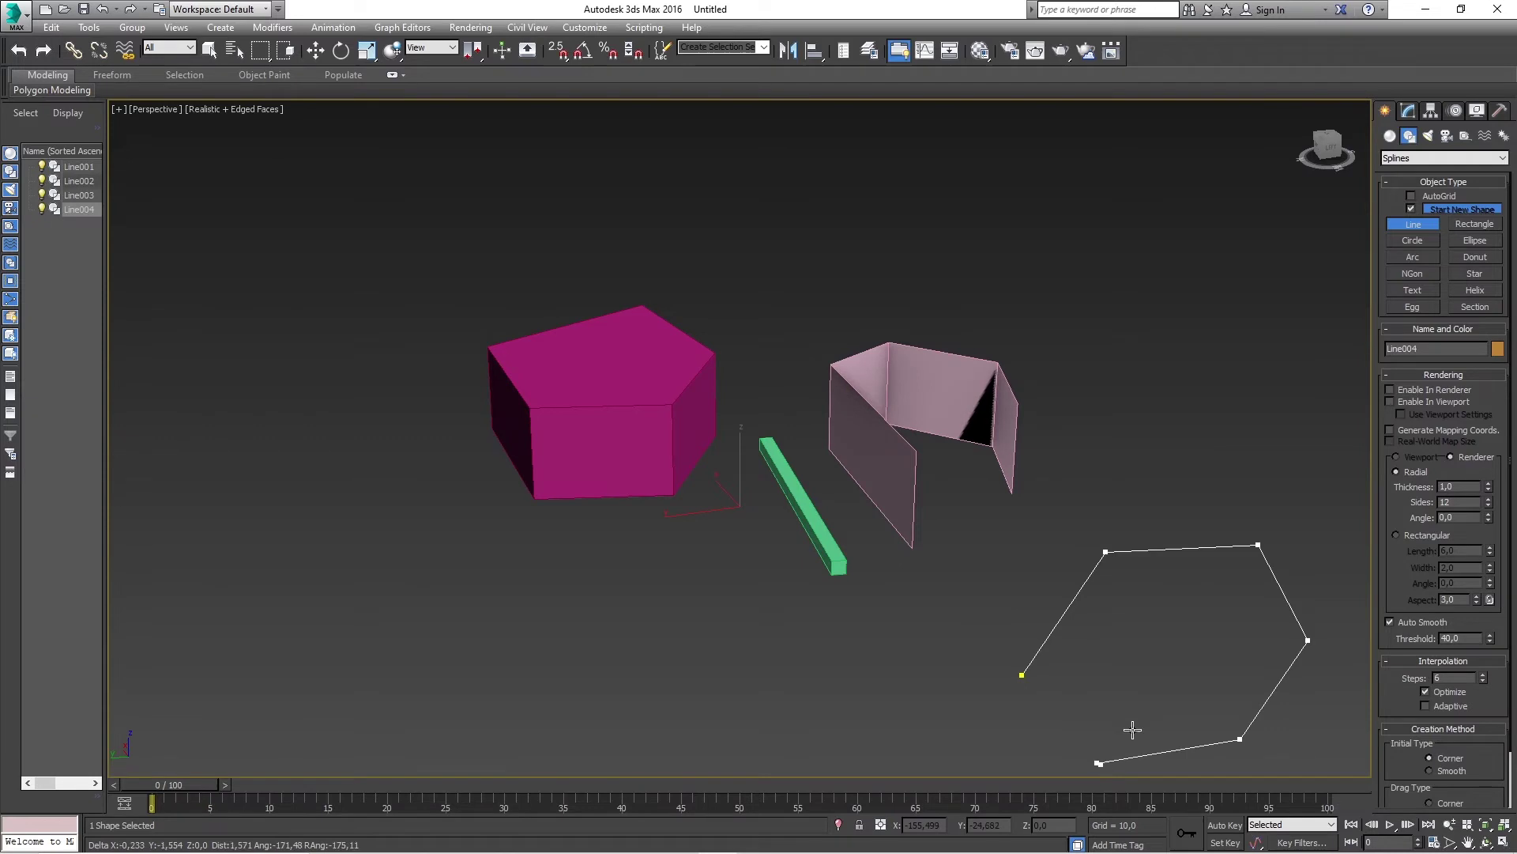
right_click(1155, 630)
scroll(1146, 604, "down", 2)
scroll(1142, 582, "up", 2)
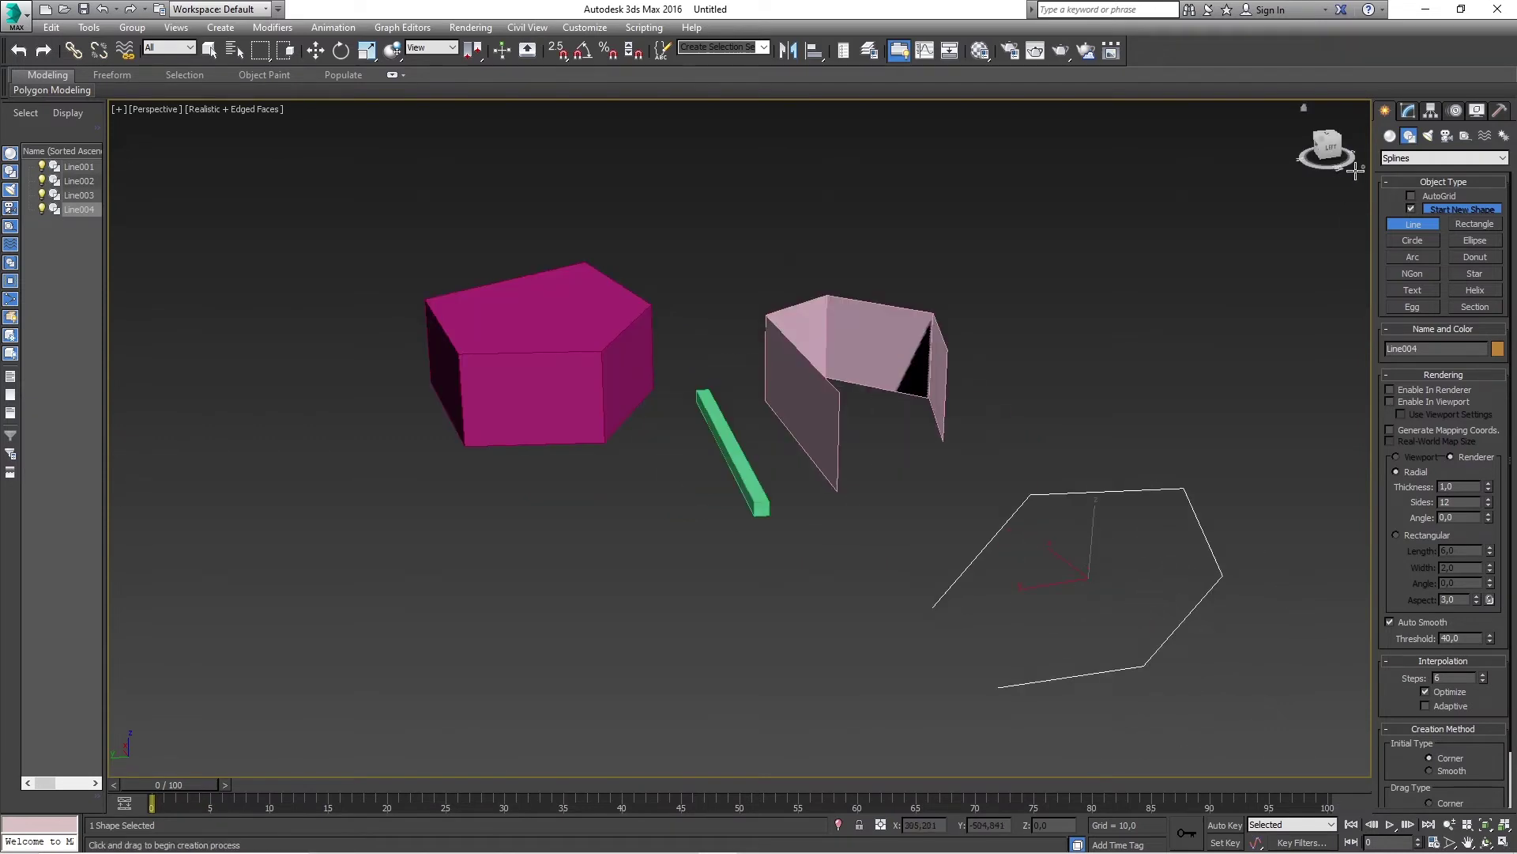
left_click(1414, 113)
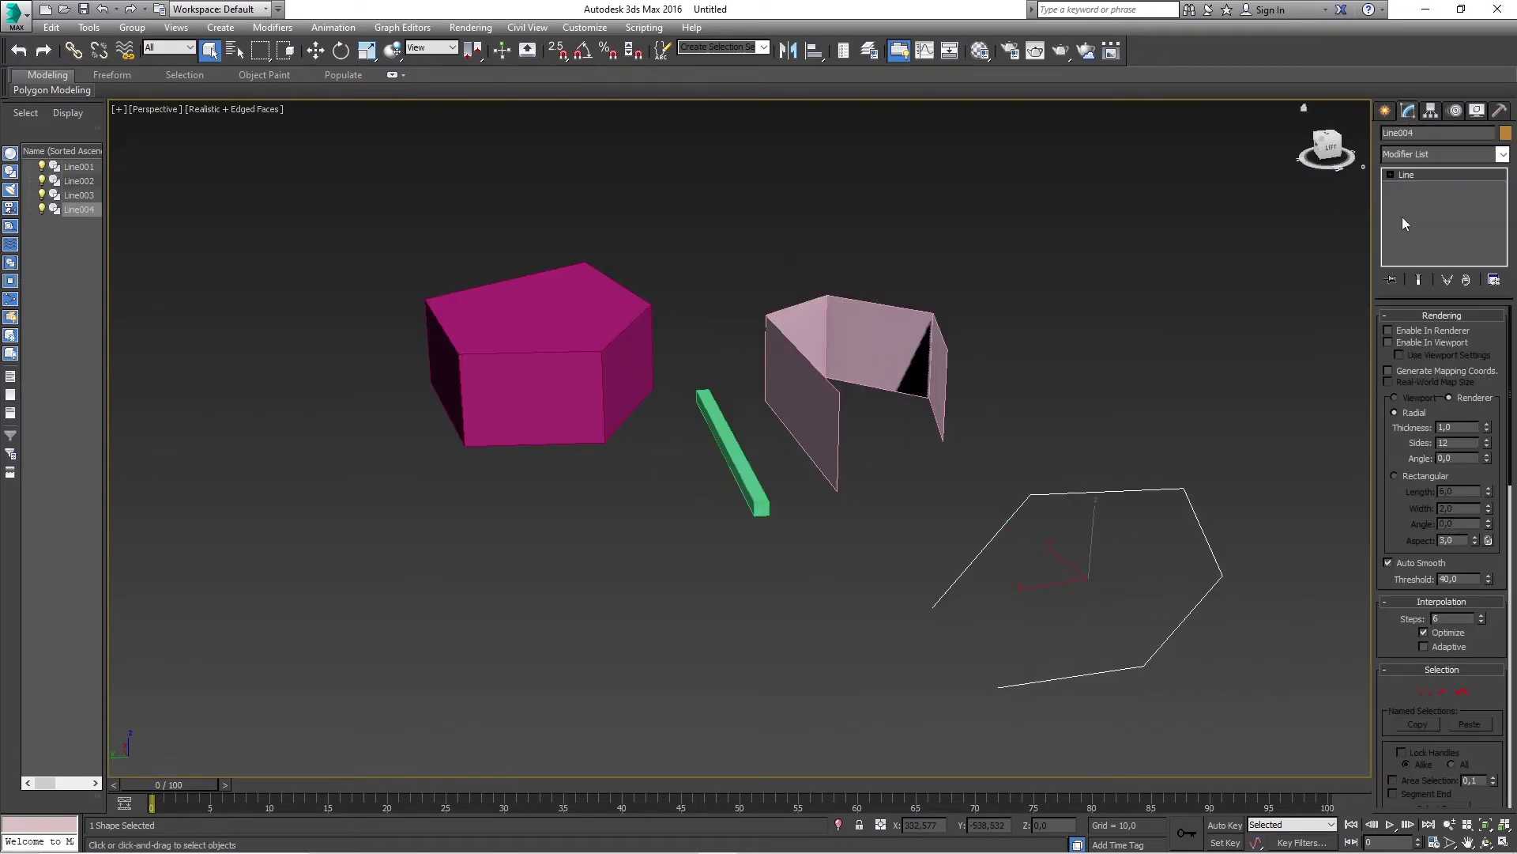
Outline Line004 at Spline level by 6 units into a closed, double-walled profile.
left_click(1391, 176)
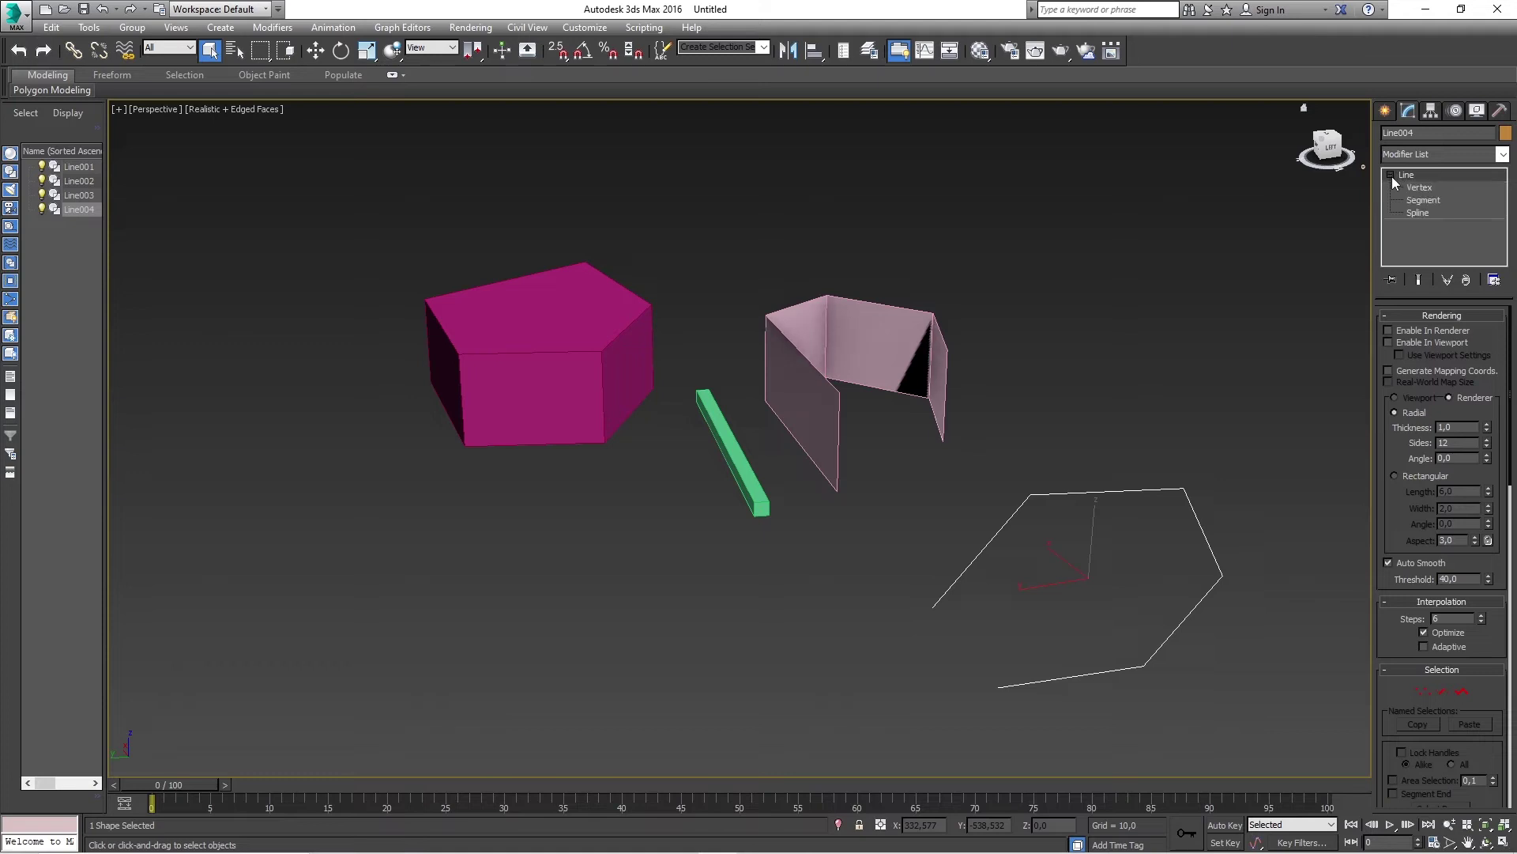
left_click(1419, 213)
left_click_drag(1143, 555, 1111, 474)
mouse_move(1384, 674)
left_mouse_down()
mouse_move(1358, 231)
mouse_move(1388, 117)
left_mouse_up()
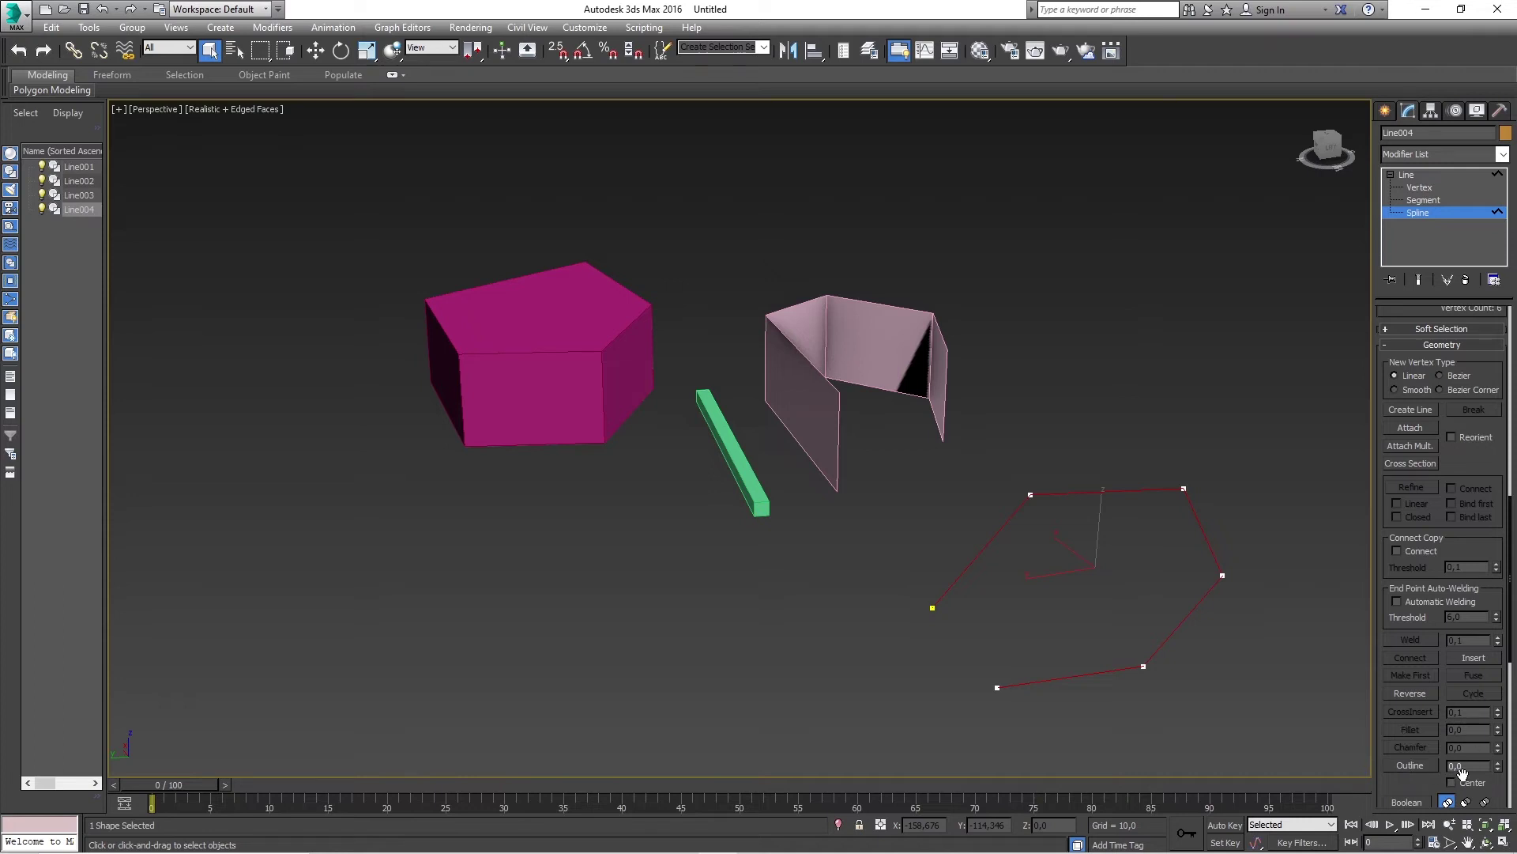
left_click_drag(1500, 768, 1497, 760)
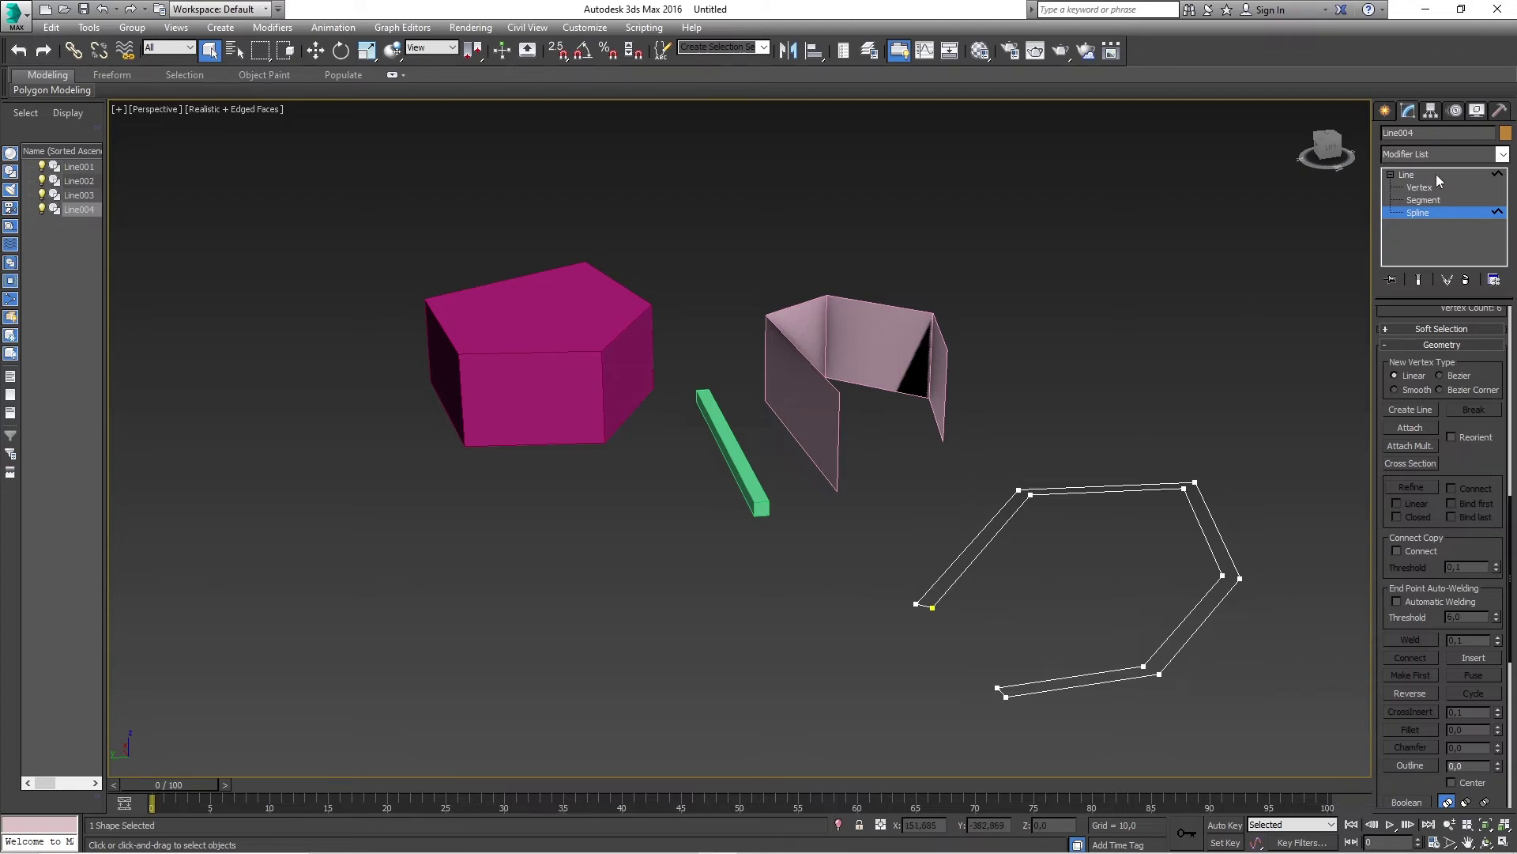
left_click(1411, 173)
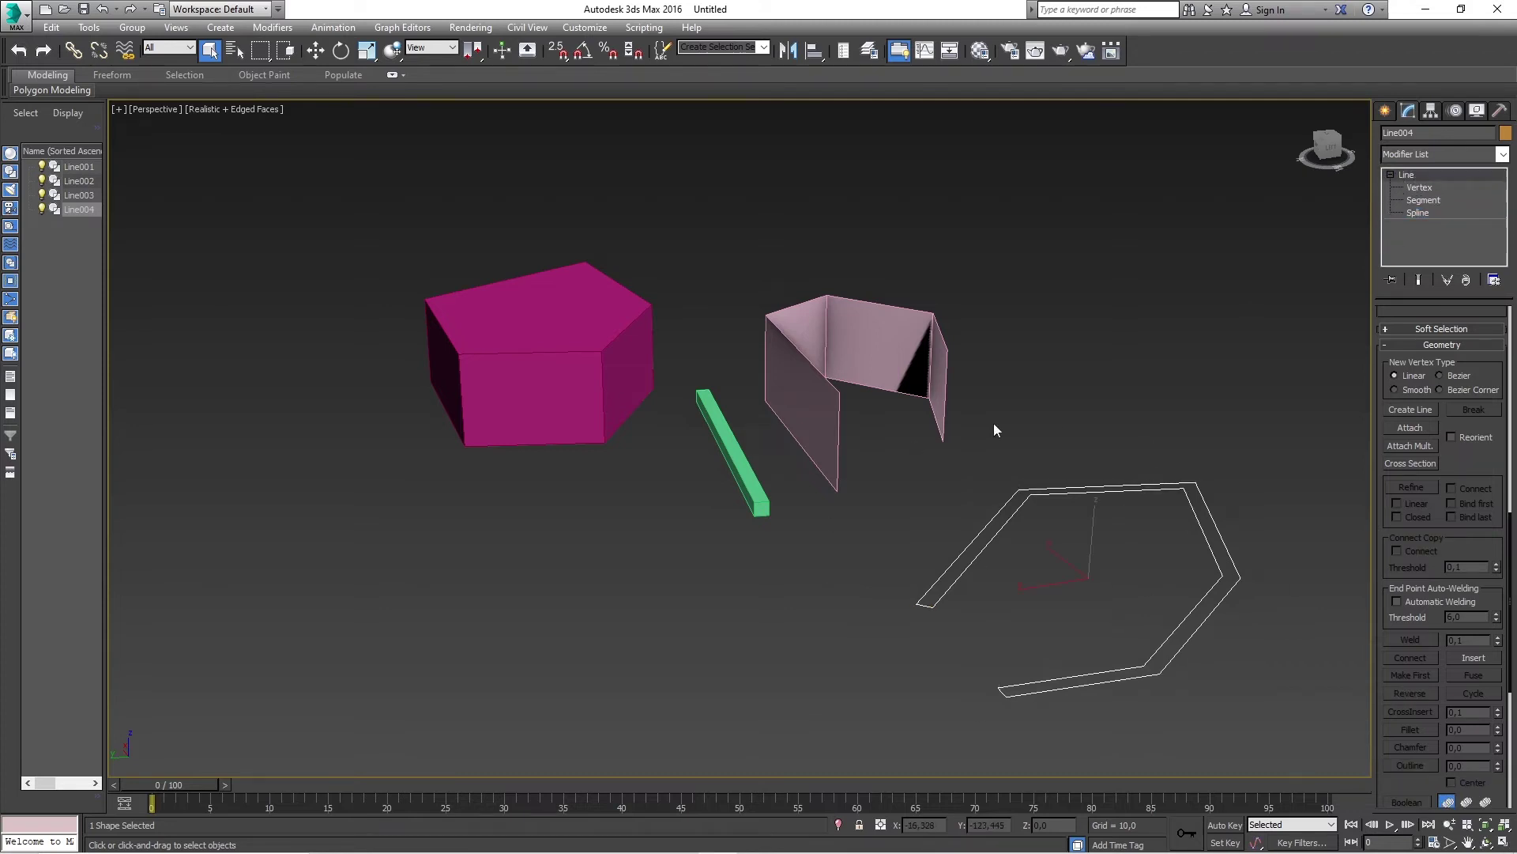
left_click(1427, 158)
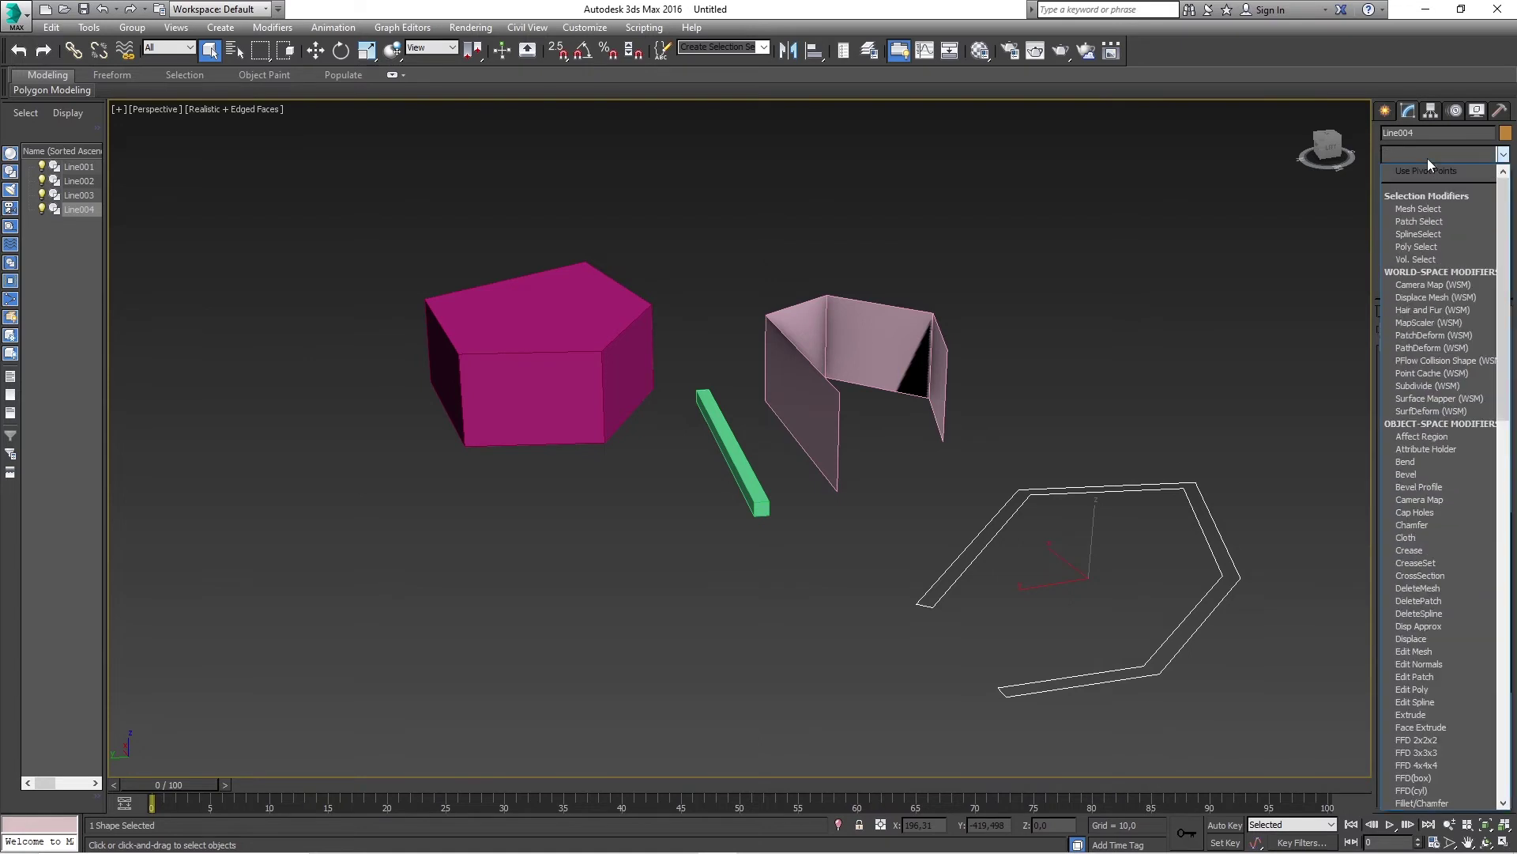
Extrude the outlined Line004 by 28.5 into thick walls, then deselect and reframe the view.
left_click(1435, 715)
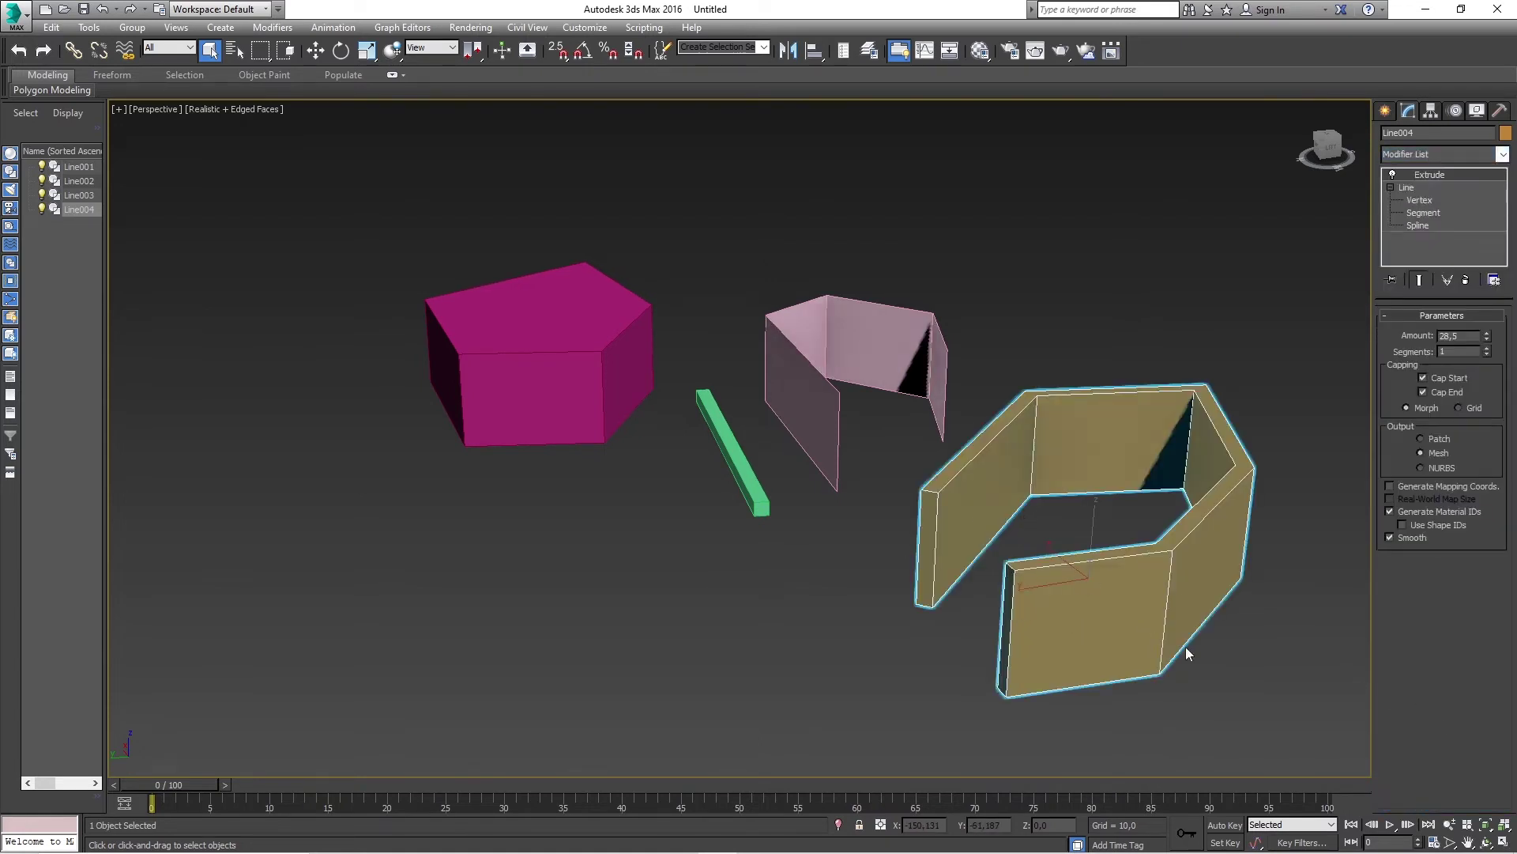
left_click(699, 547)
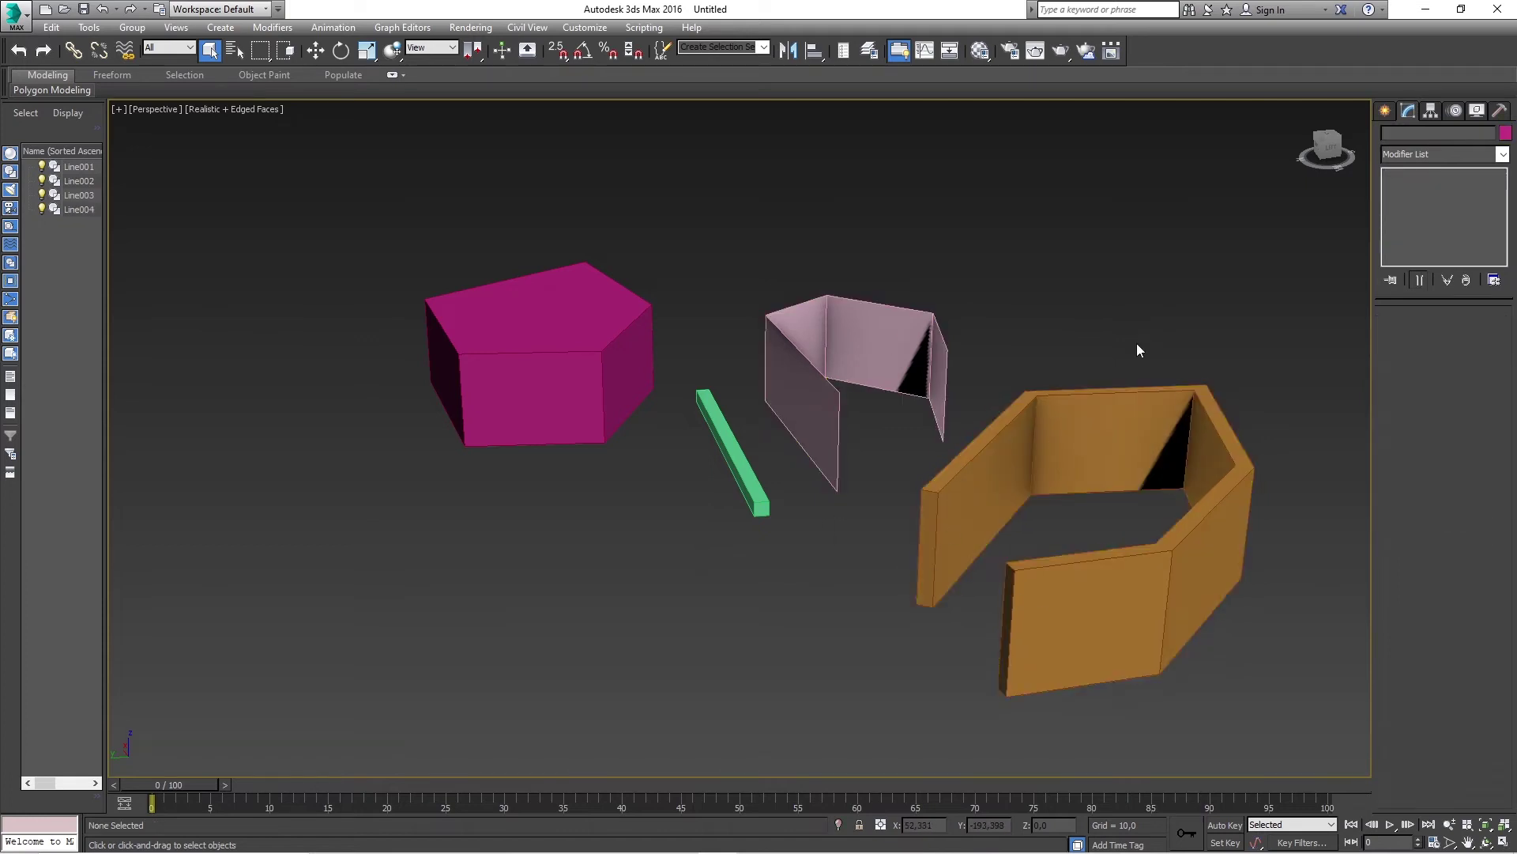
left_click_drag(1317, 134, 1324, 136)
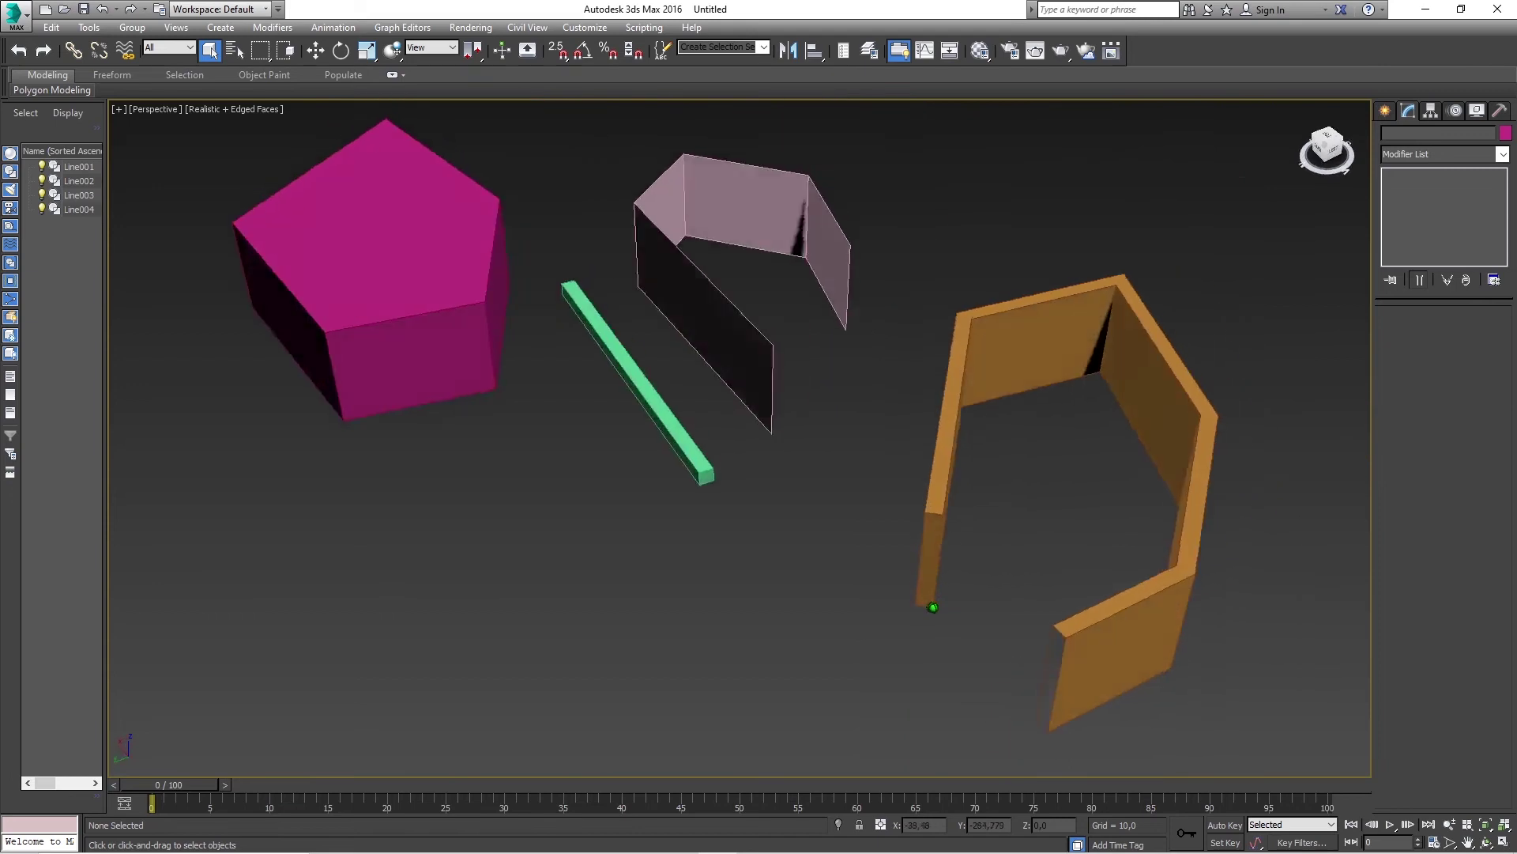
scroll(747, 477, "down", 5)
middle_click_drag(748, 477, 967, 444)
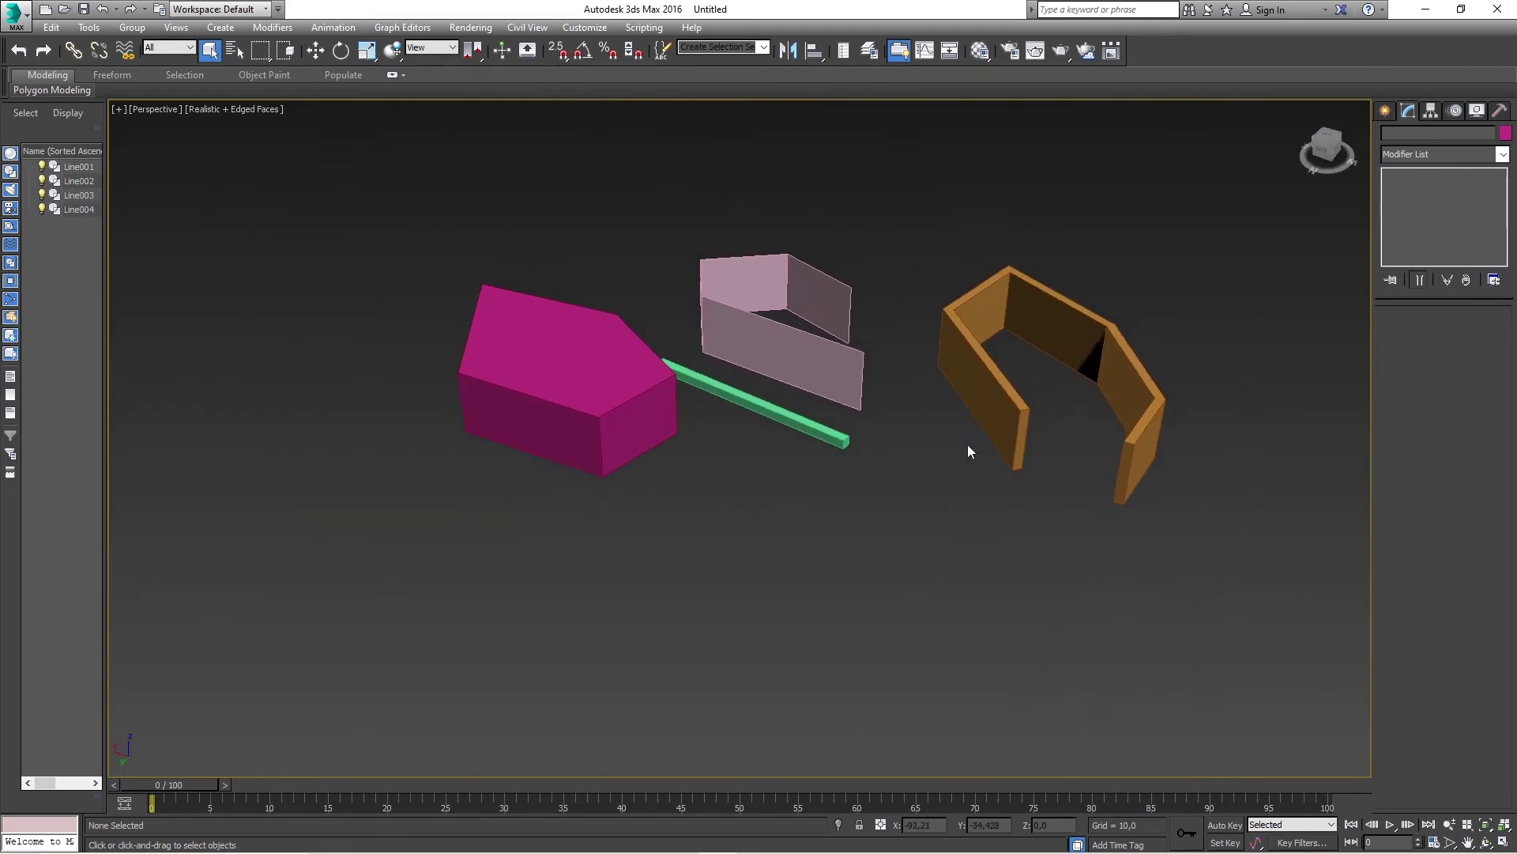
Begin a new line at lower left with three corner points and one downward-curving point.
left_click(1385, 109)
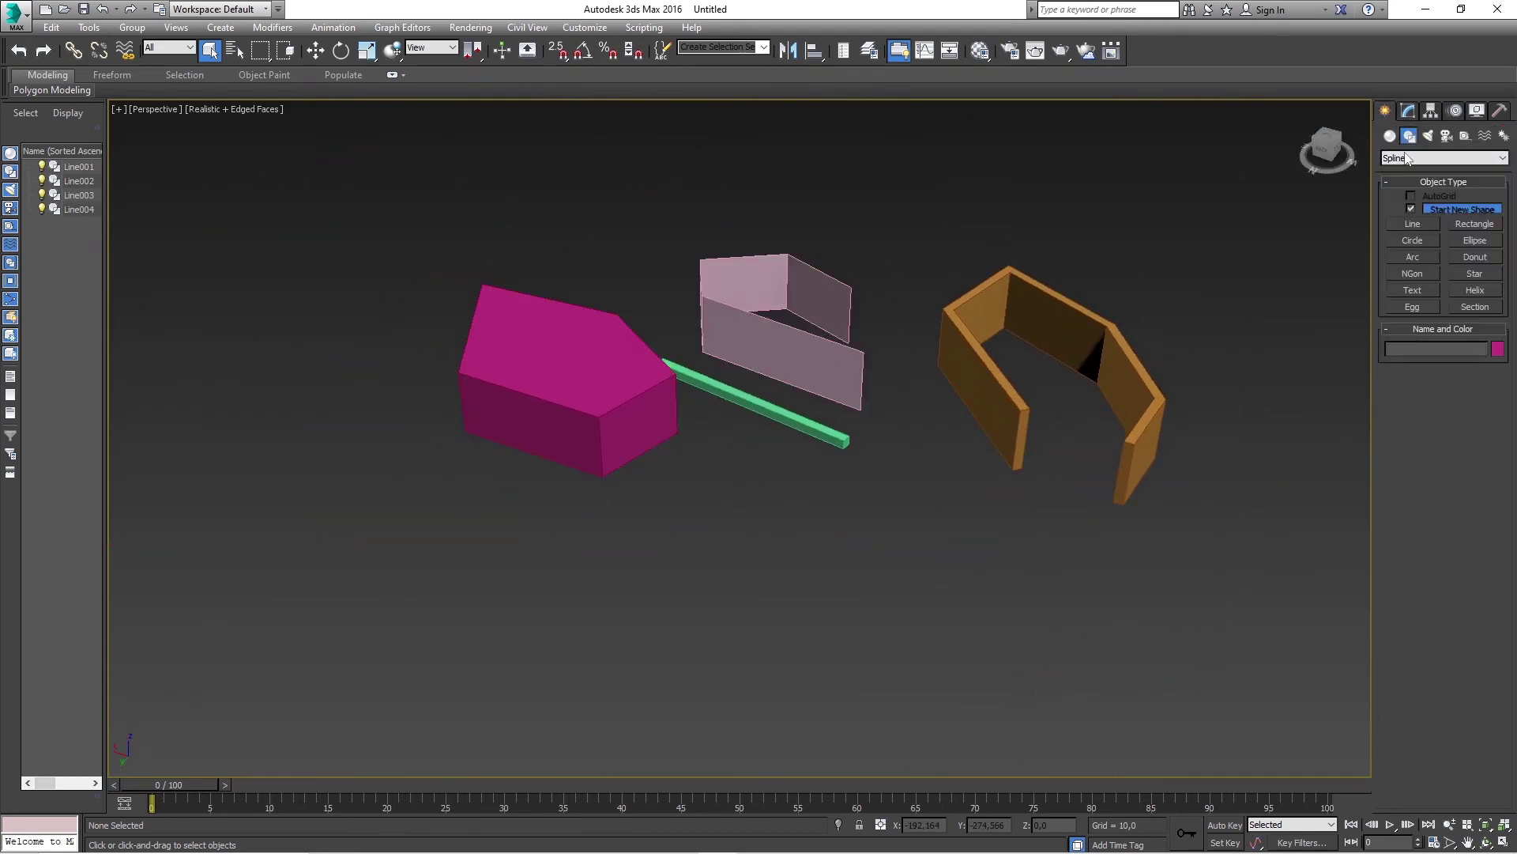
left_click(1409, 224)
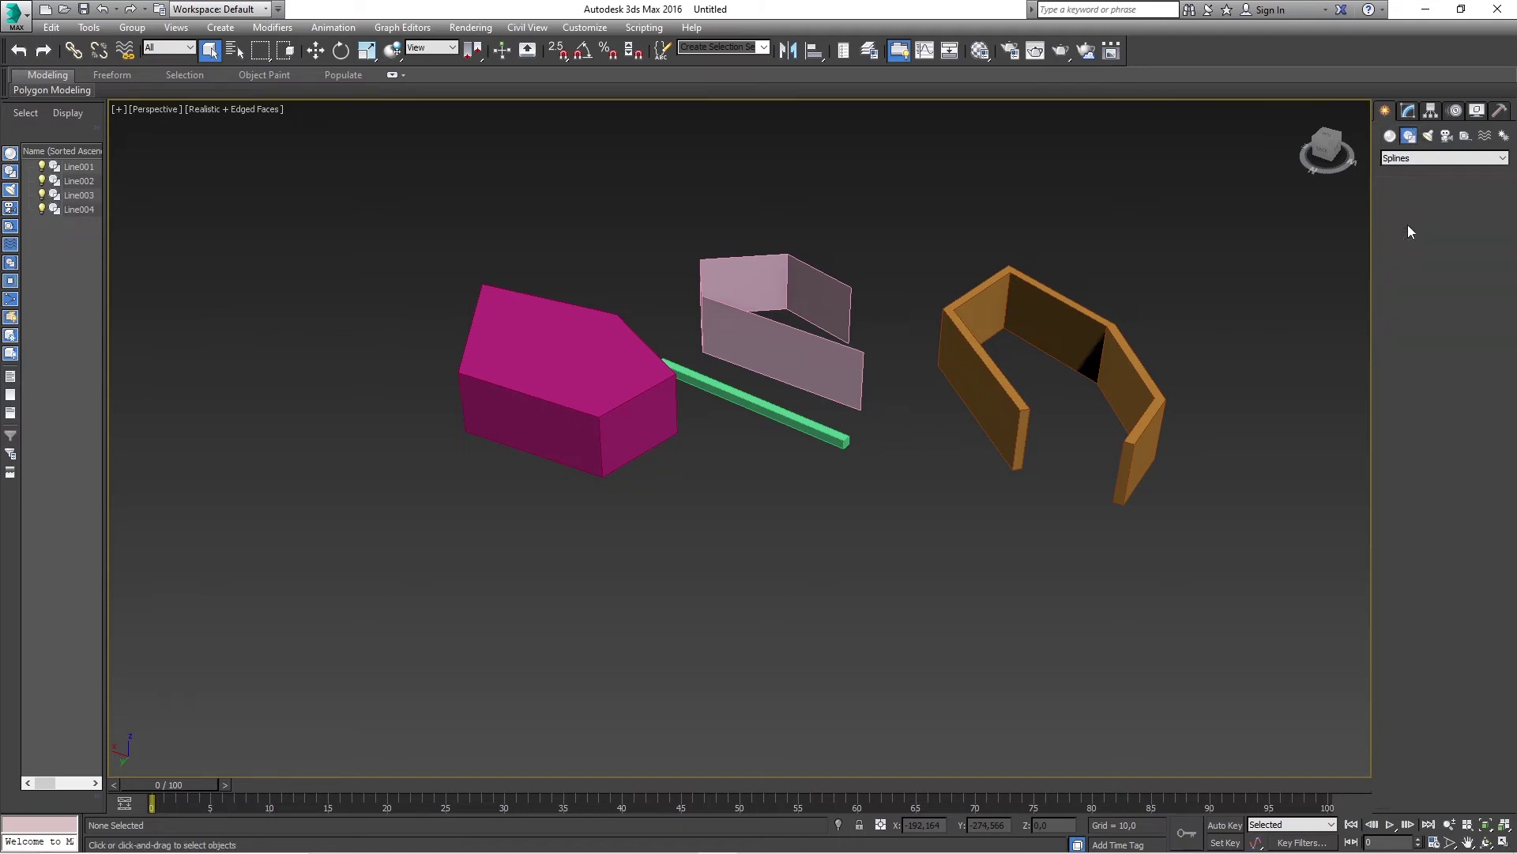
scroll(1391, 693, "down", 2)
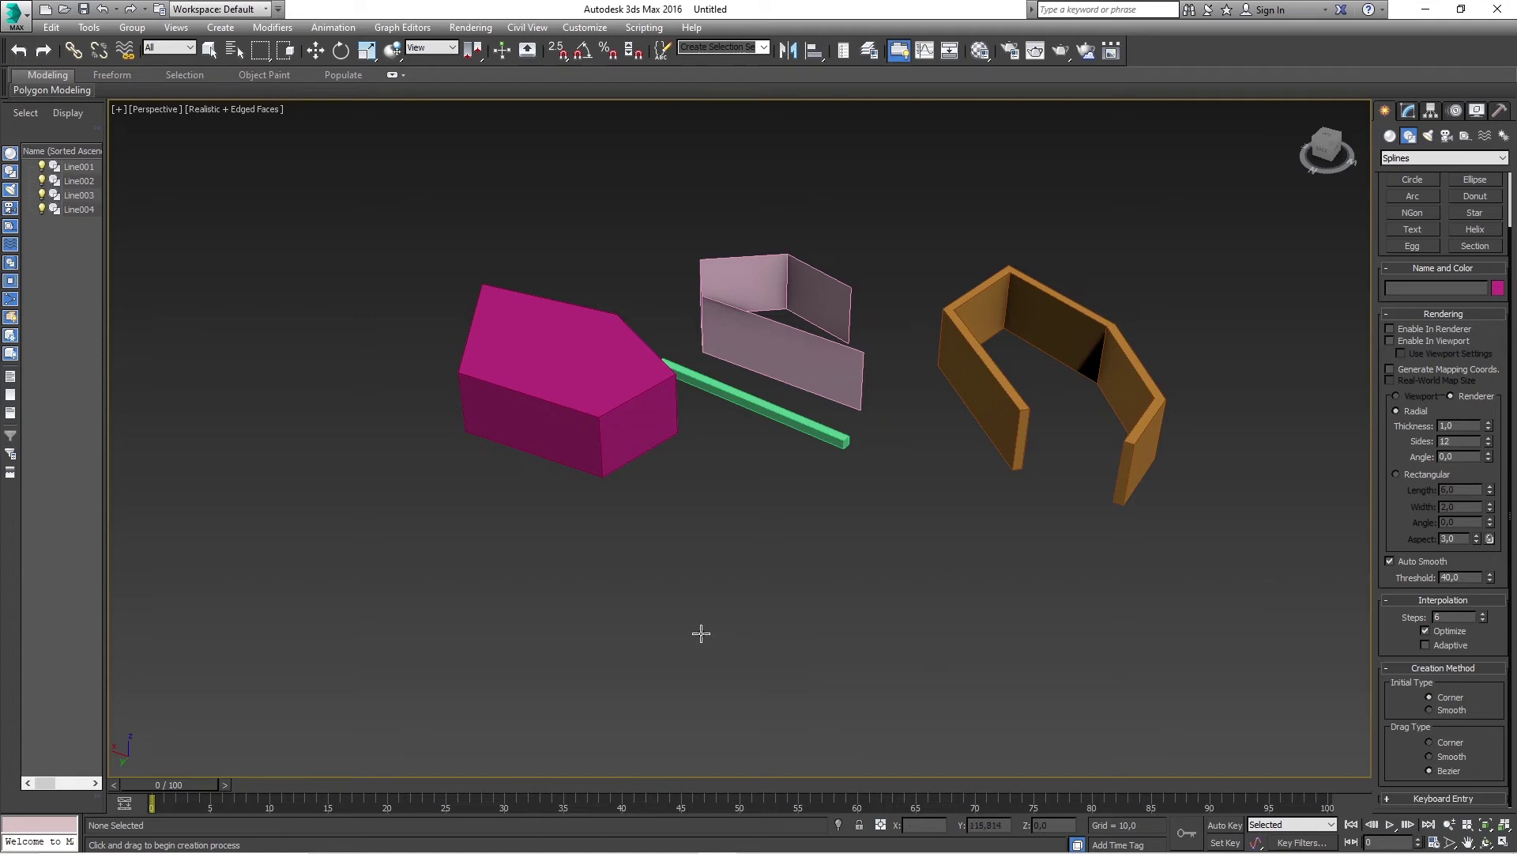
left_click(646, 639)
left_click(750, 559)
left_click(906, 524)
left_click(1074, 549)
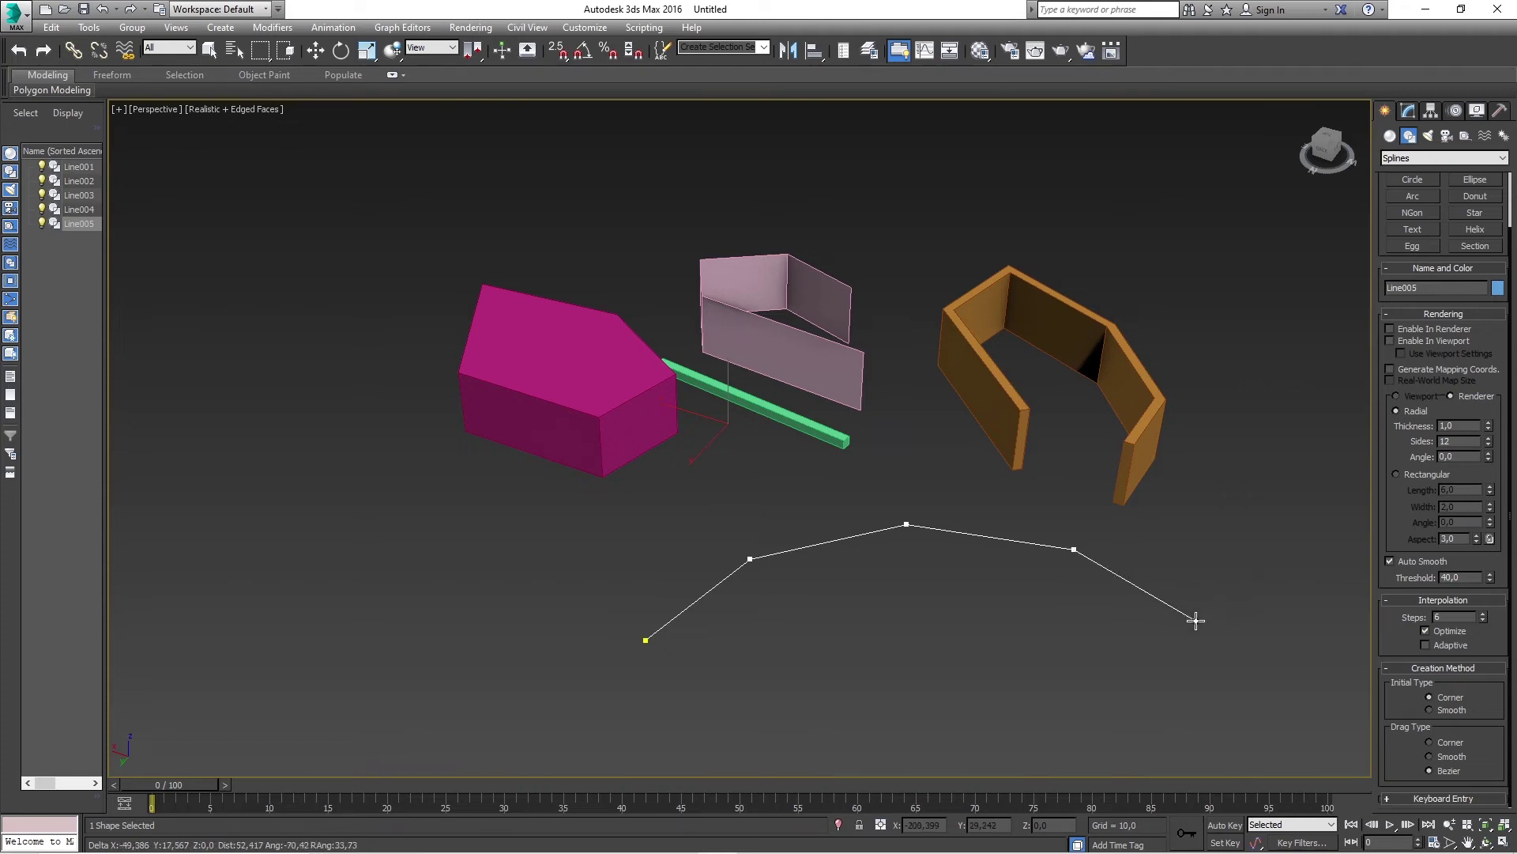
left_click_drag(1166, 613, 1161, 663)
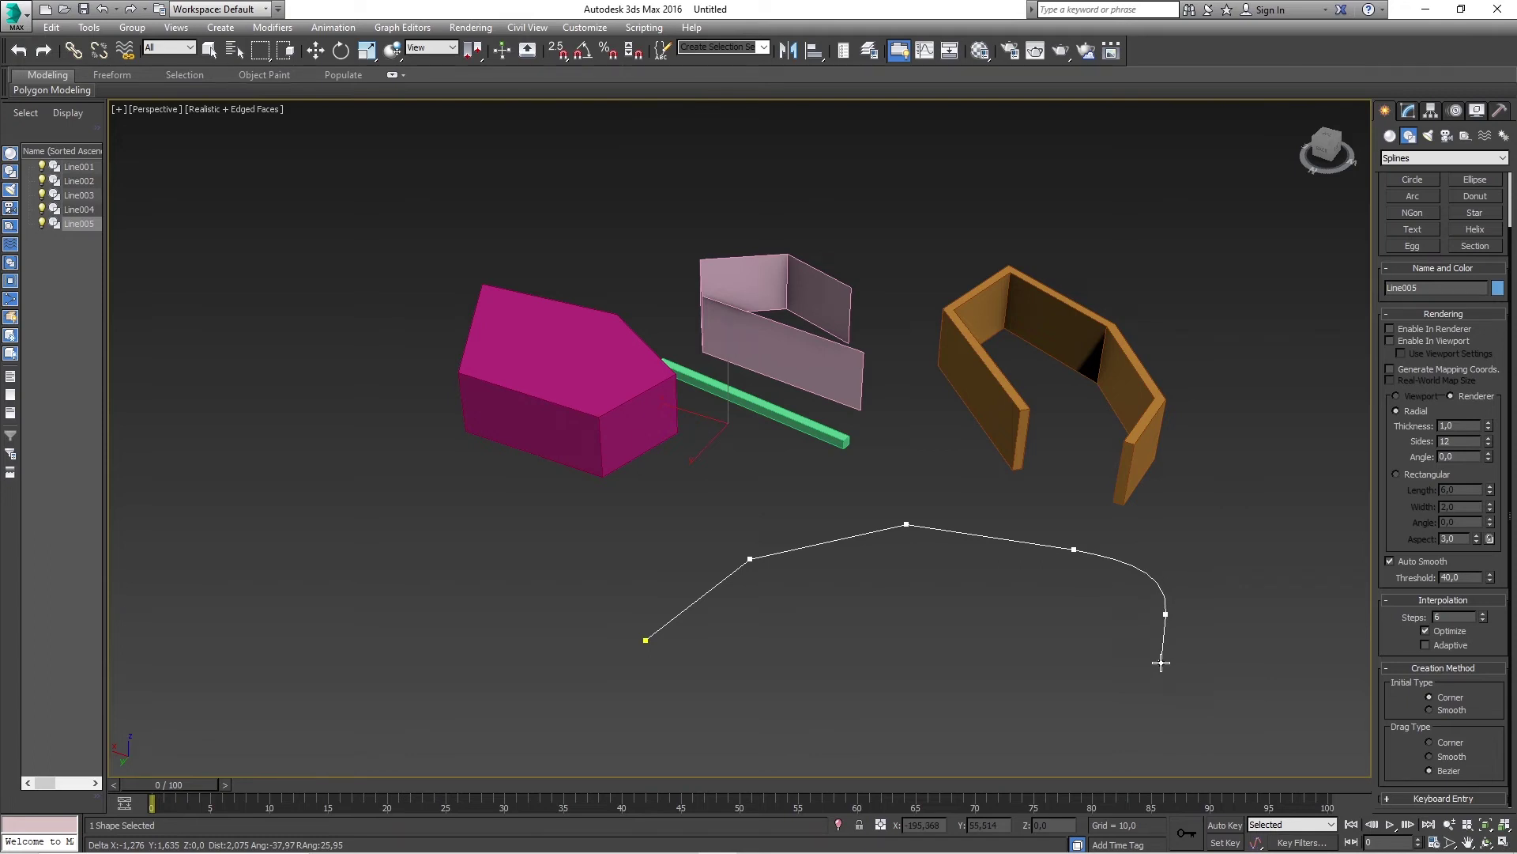
right_click(1161, 663)
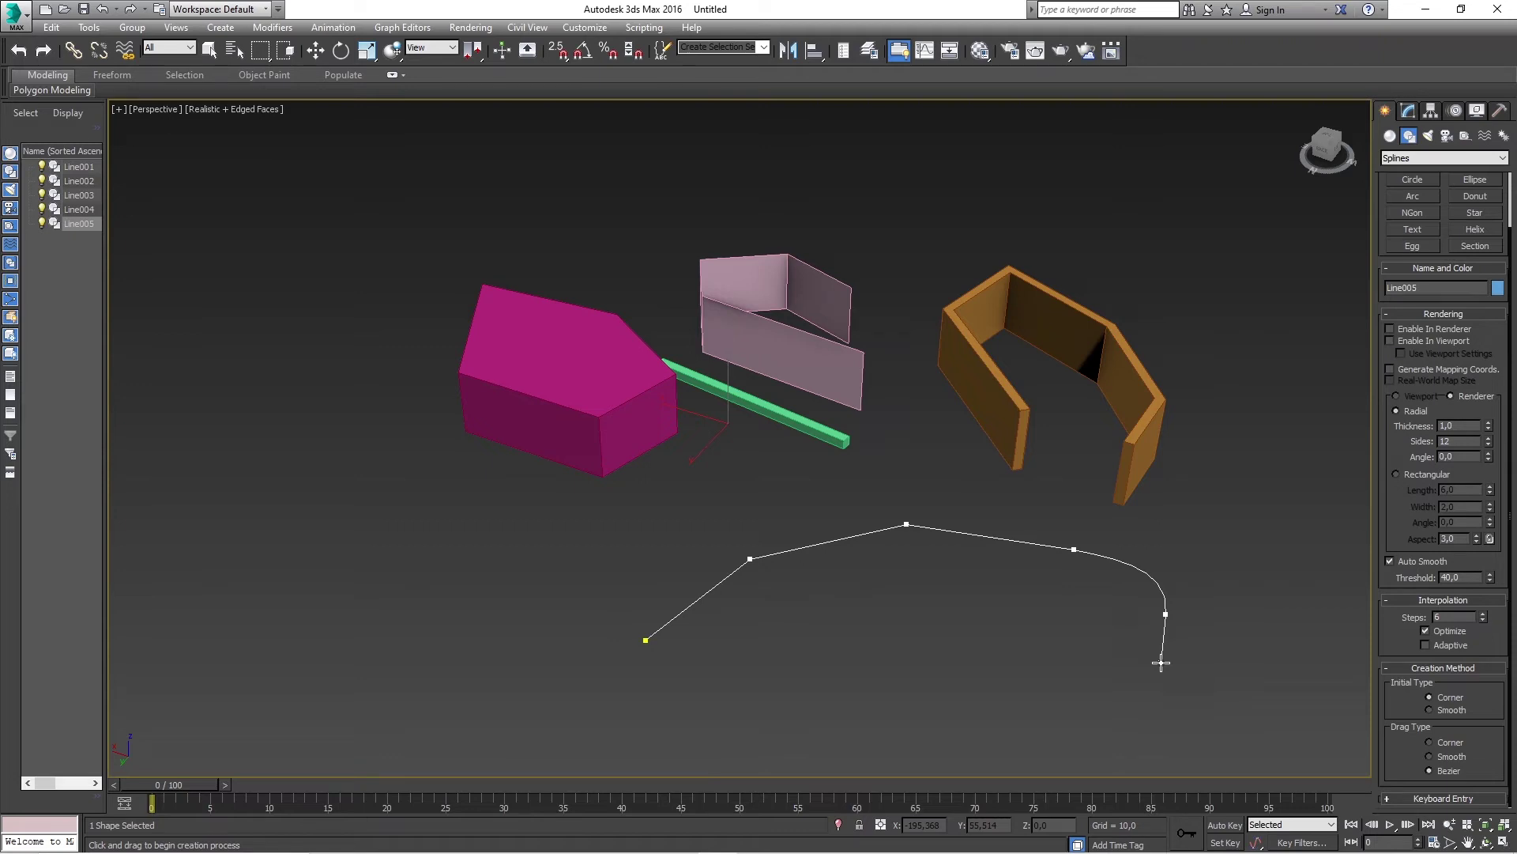
Continue the line through curved points to the right and below, closing it as Line005.
left_click(1138, 618)
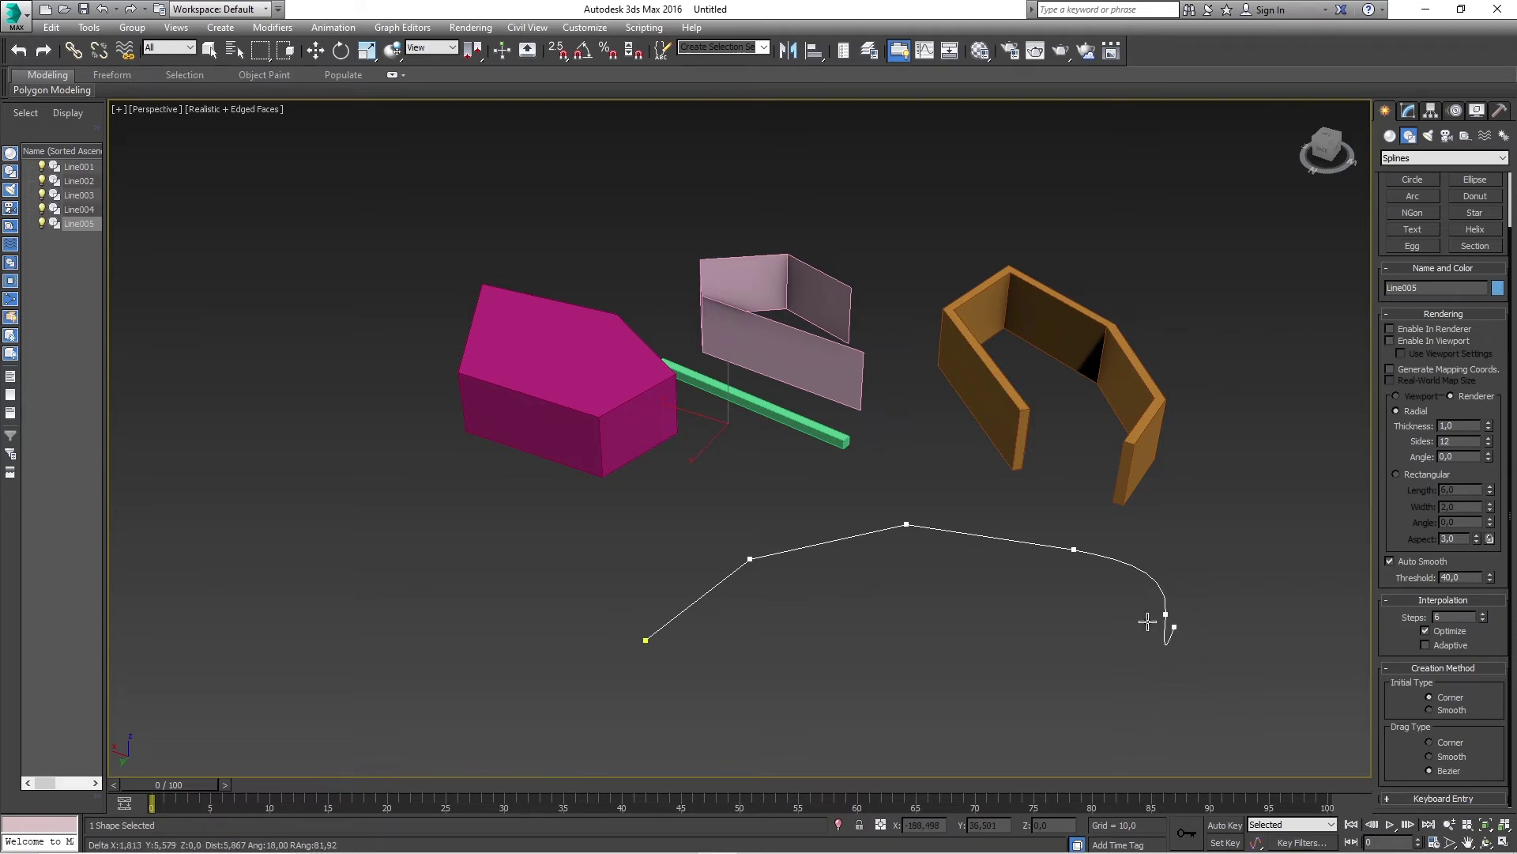
left_click(1199, 673)
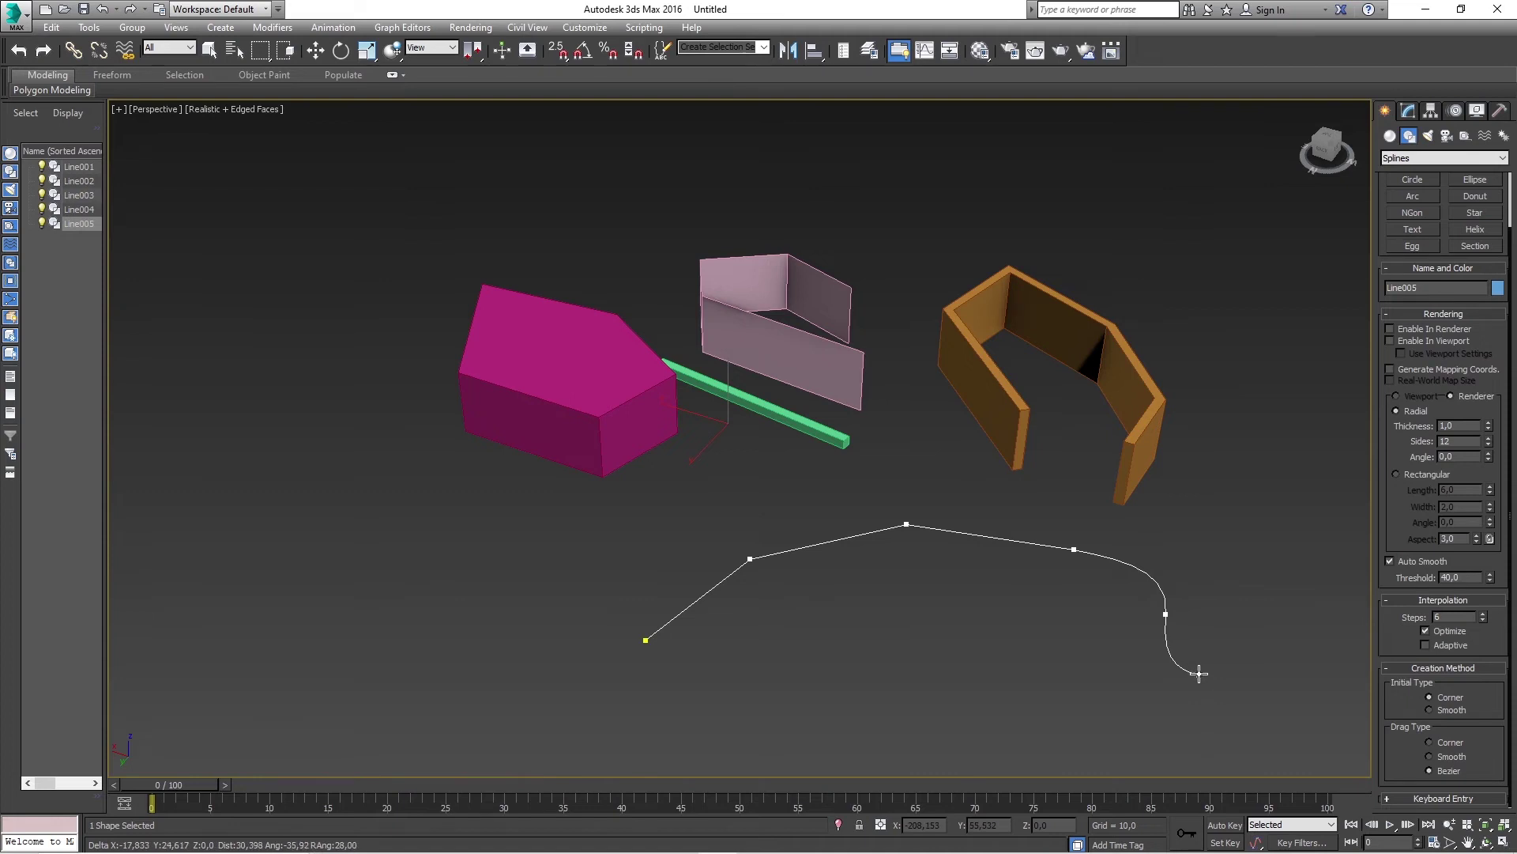
left_click(1280, 680)
left_click(1013, 737)
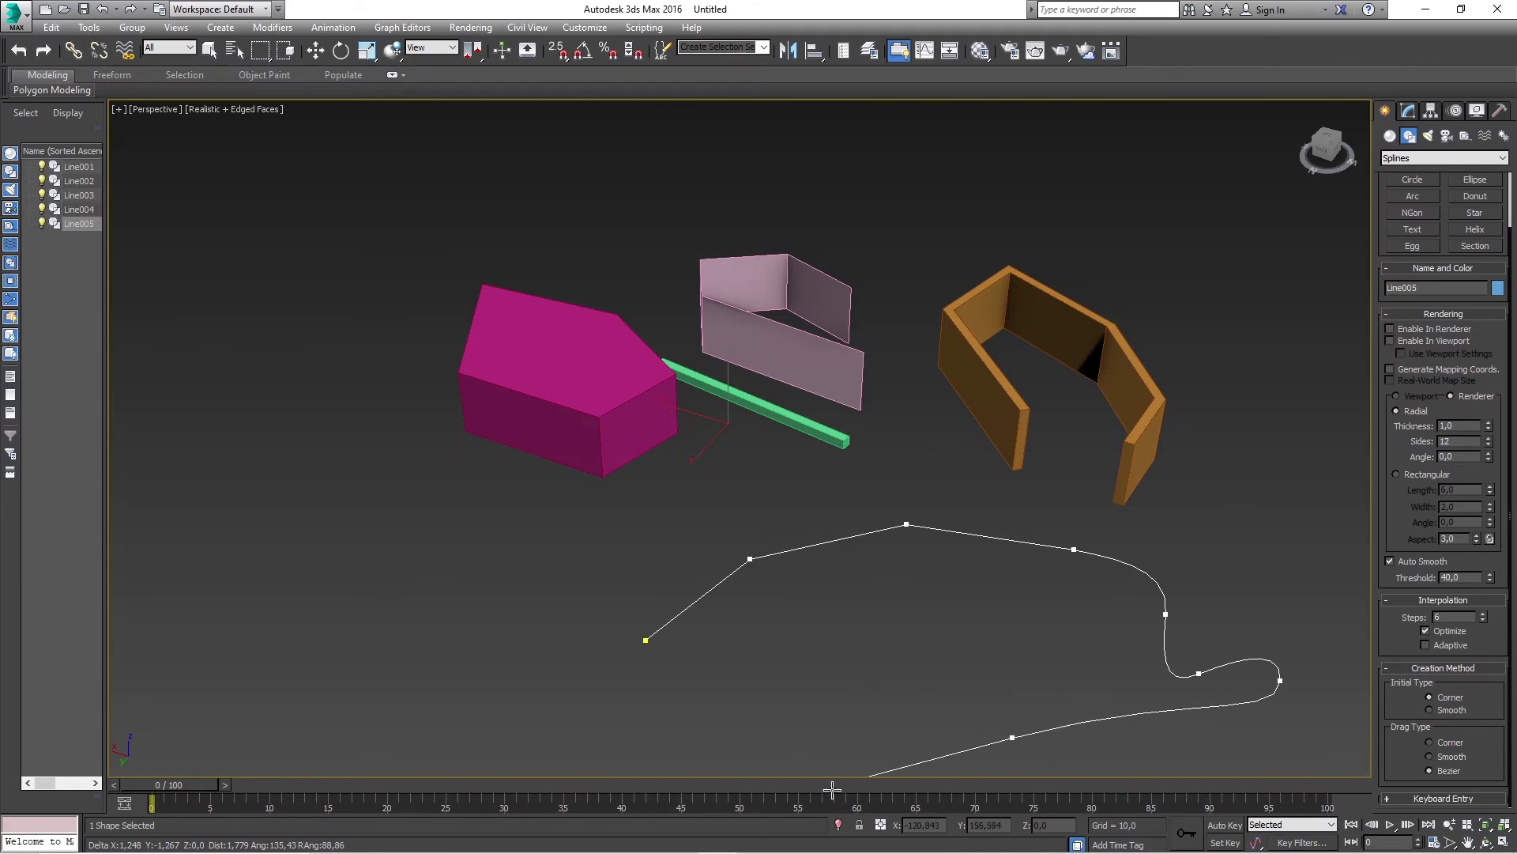
left_click(819, 634)
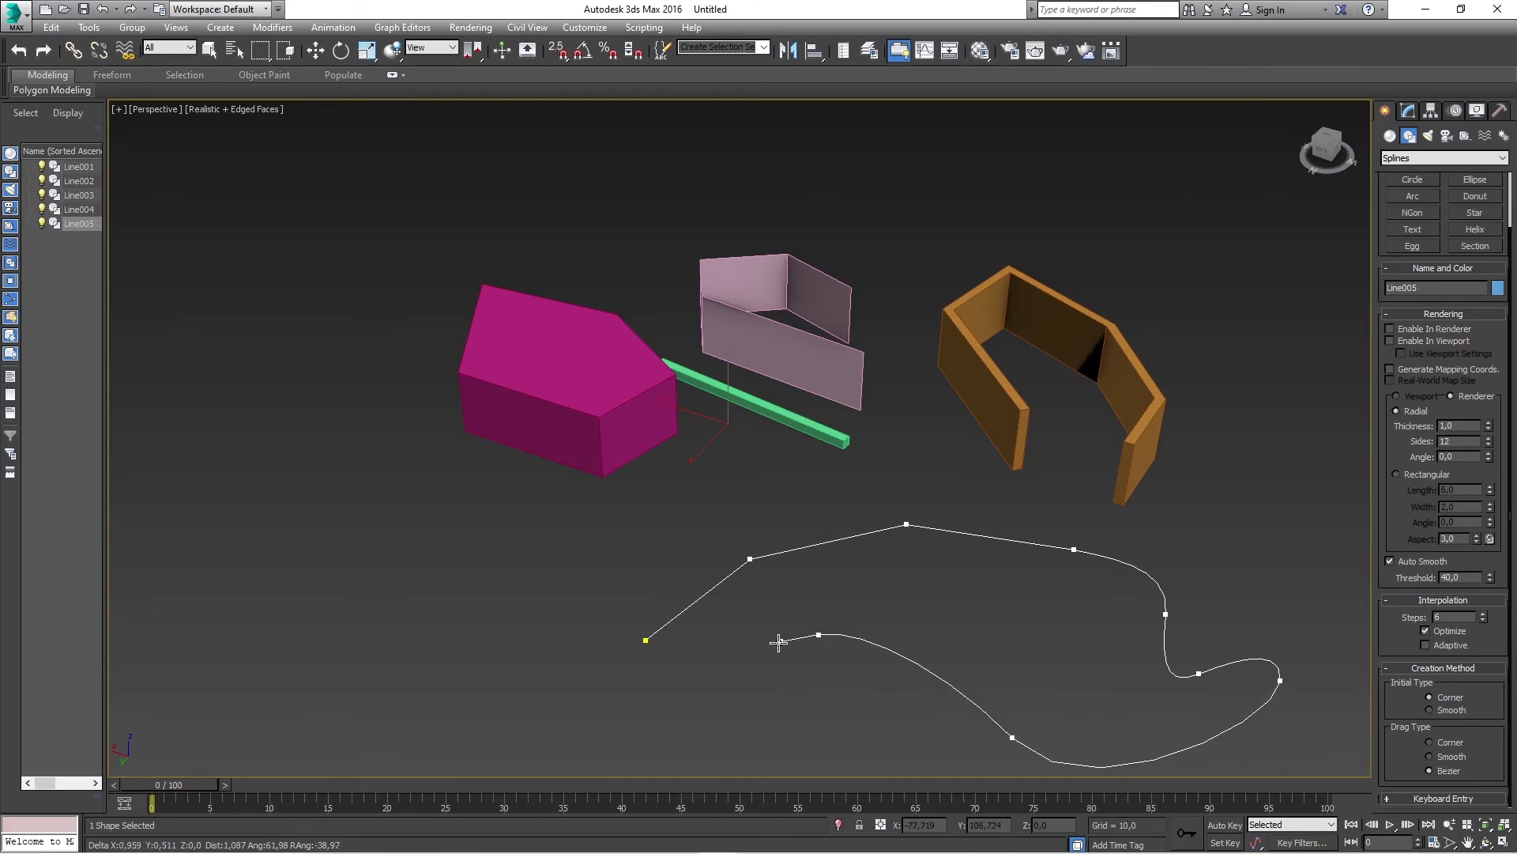
left_click(646, 640)
left_click(742, 483)
middle_click_drag(1098, 599, 1040, 519)
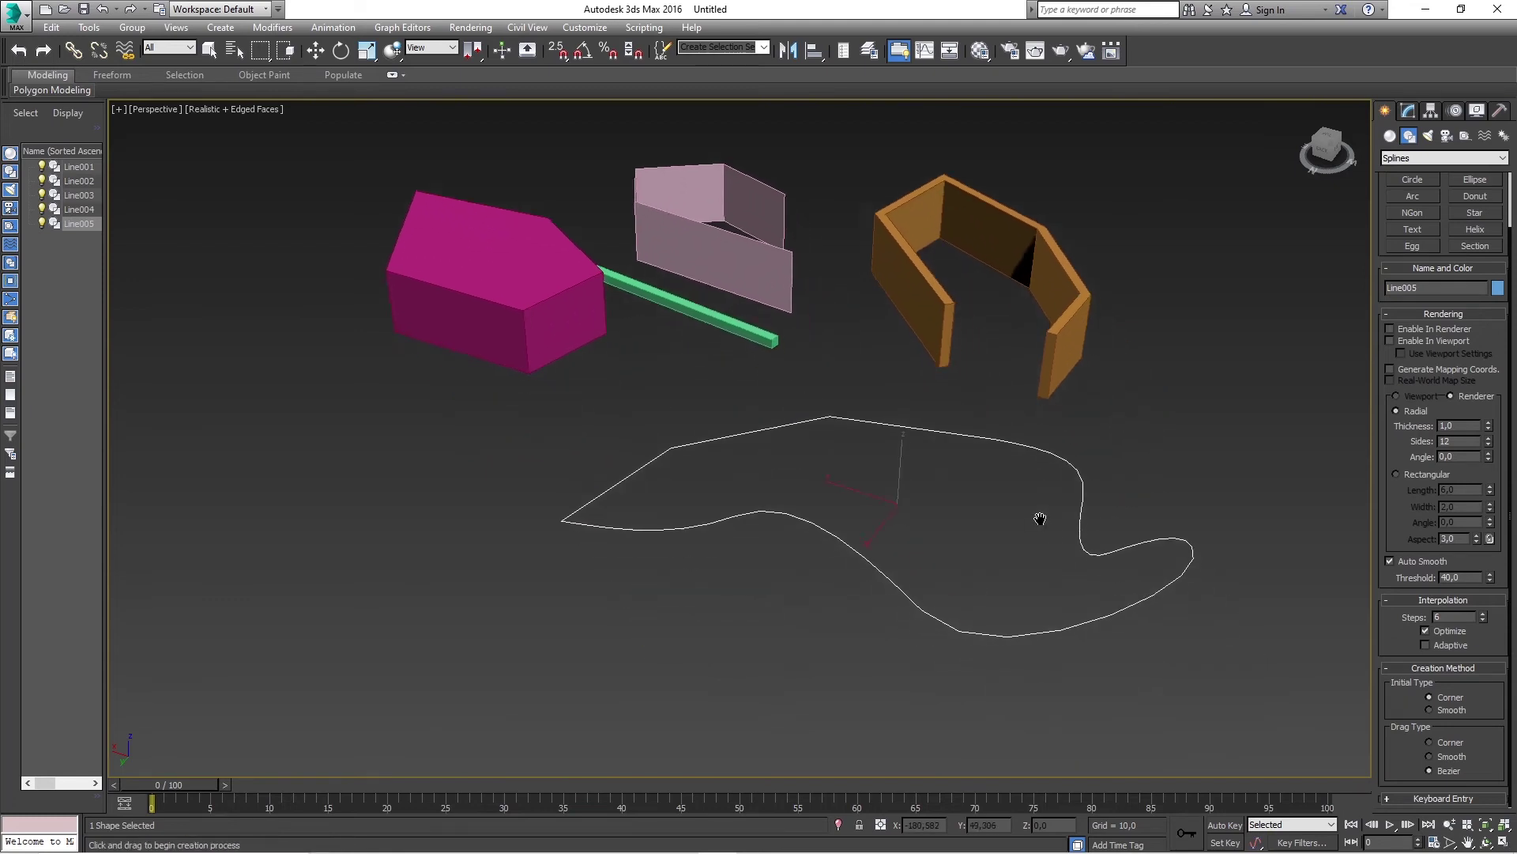
scroll(1040, 518, "down", 3)
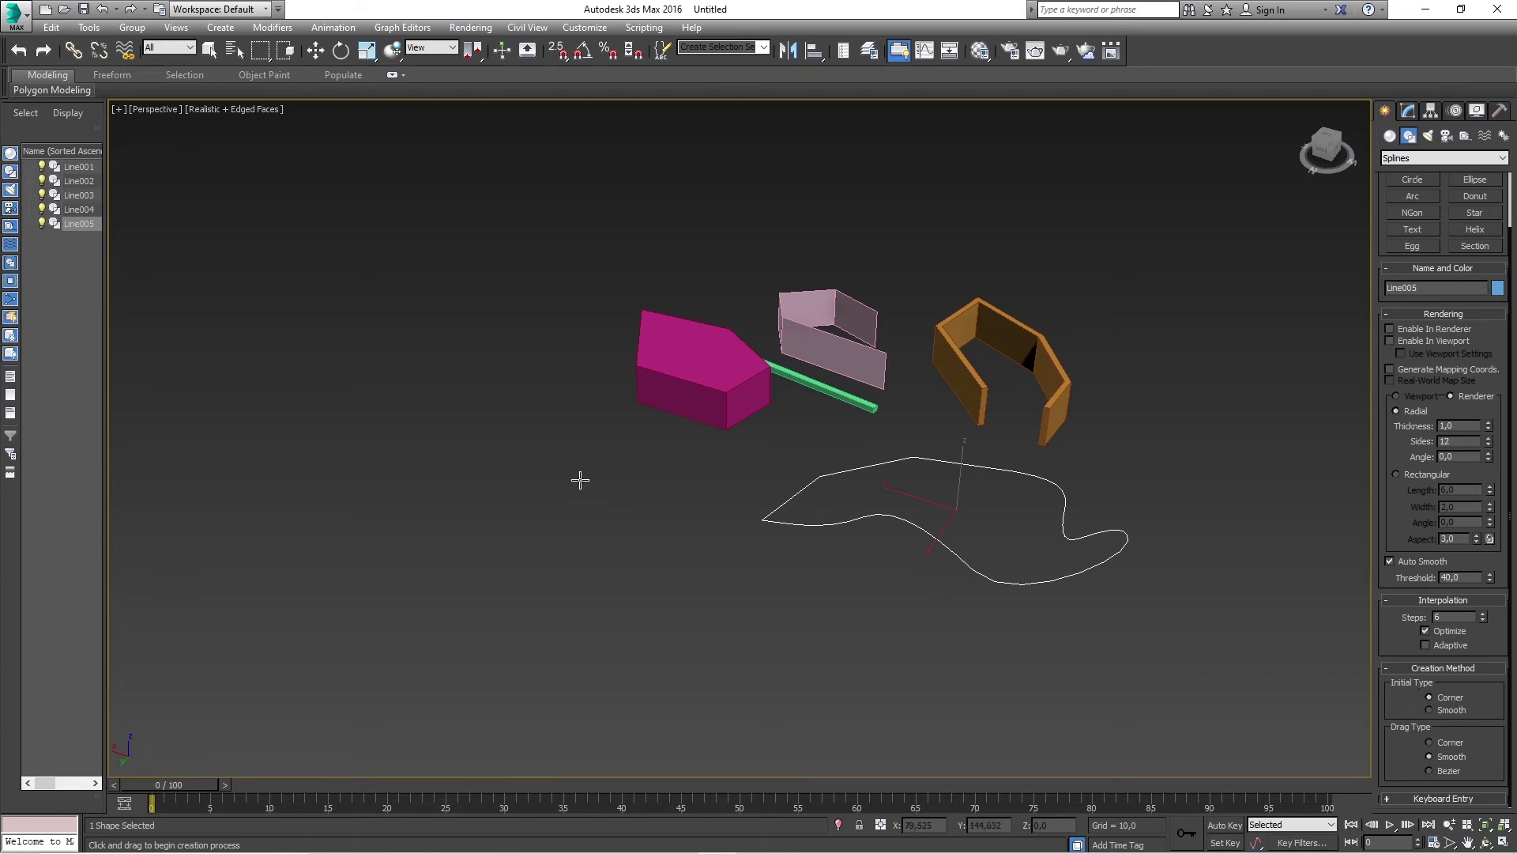
Draw closed Line006 below Line005 with six points, two of them smooth rounded corners.
left_click(585, 636)
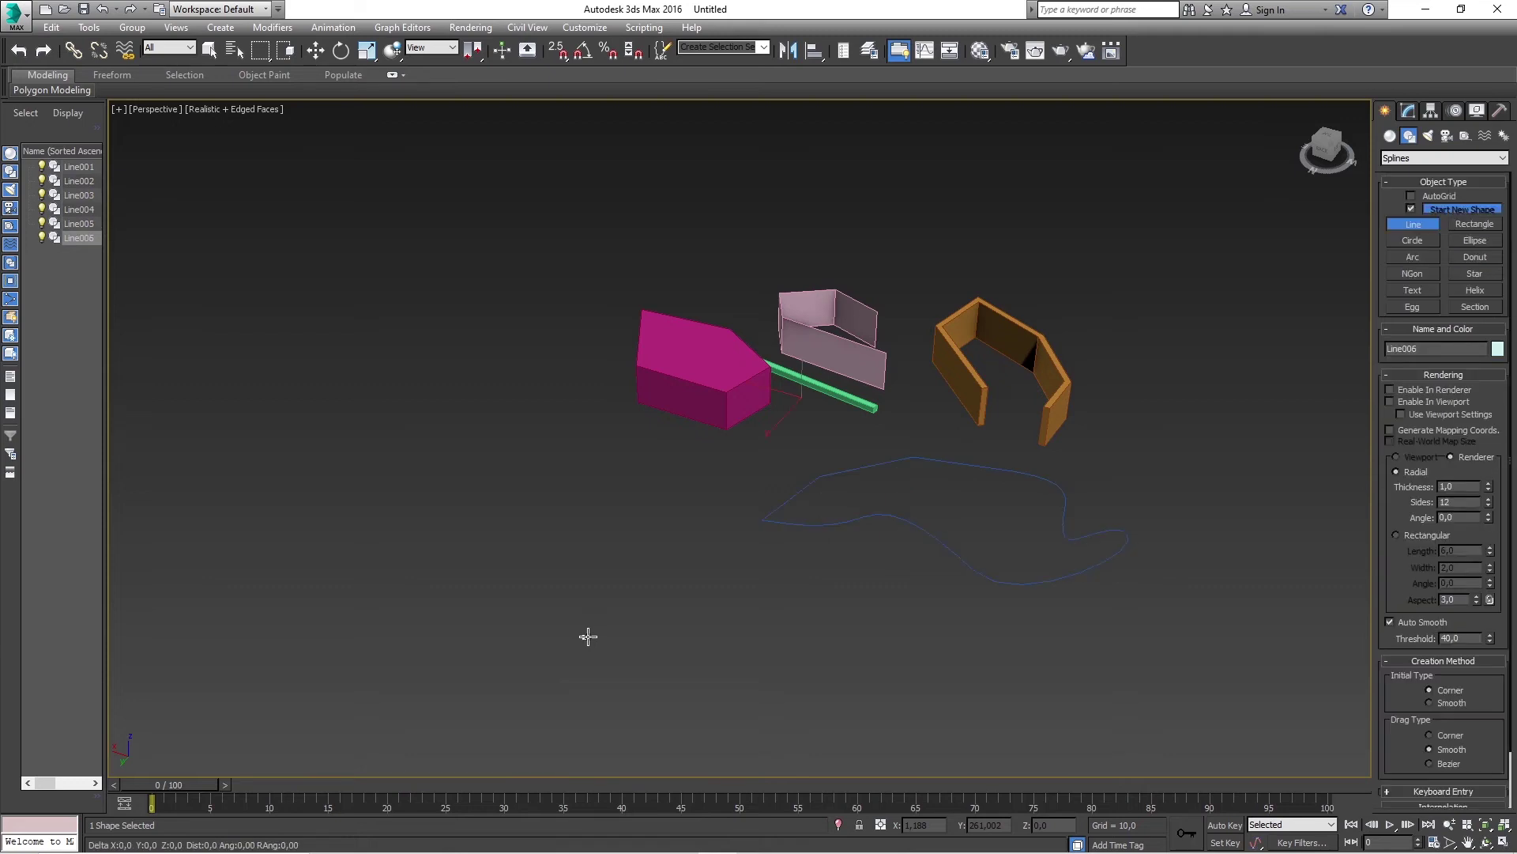
left_click(698, 589)
left_click(826, 585)
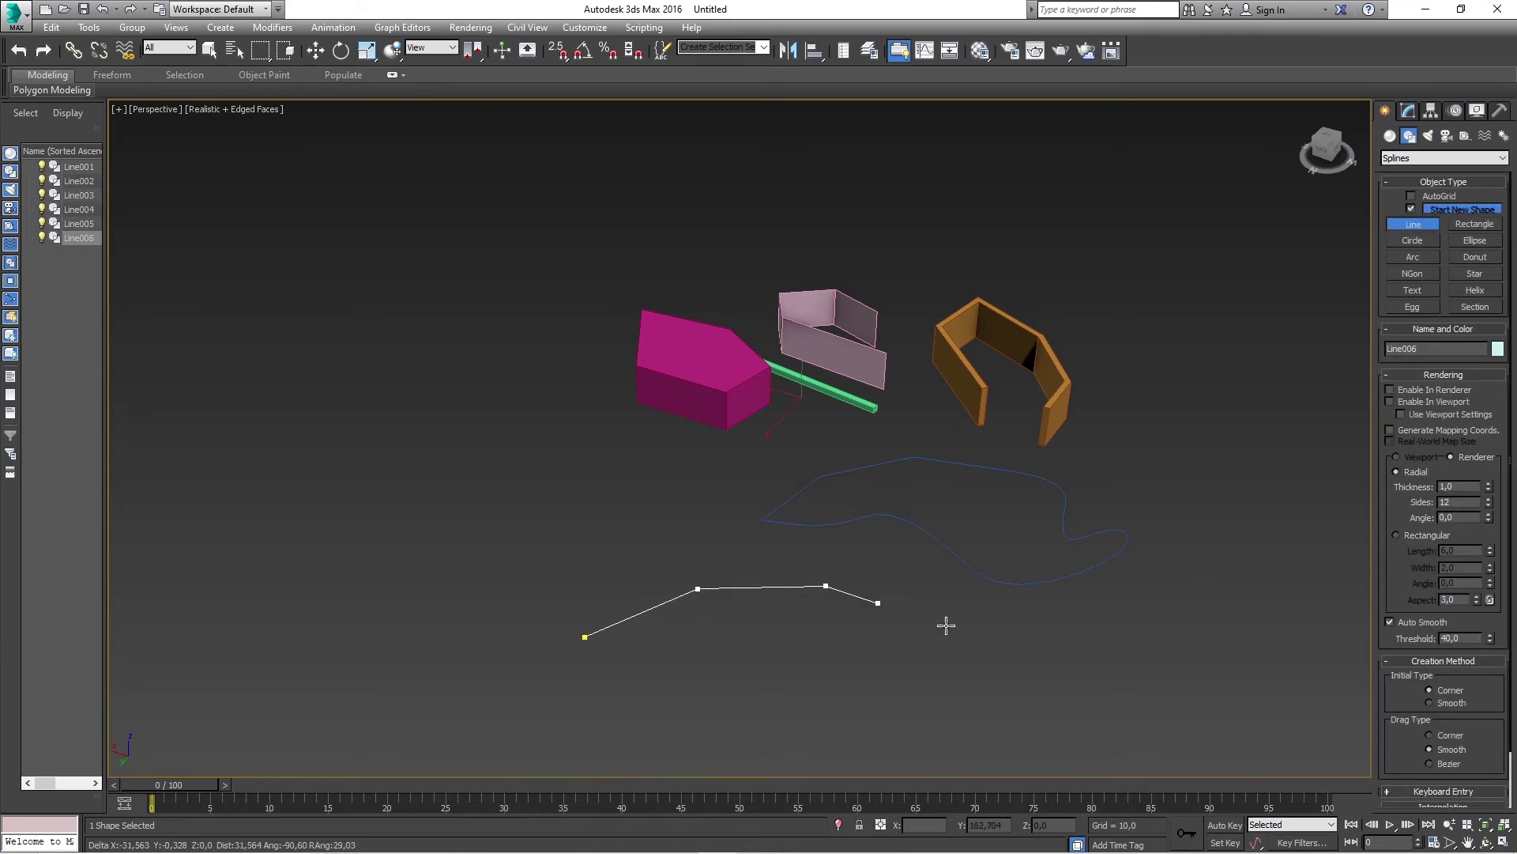
left_click_drag(922, 633, 905, 698)
left_click(826, 686)
left_click(699, 662)
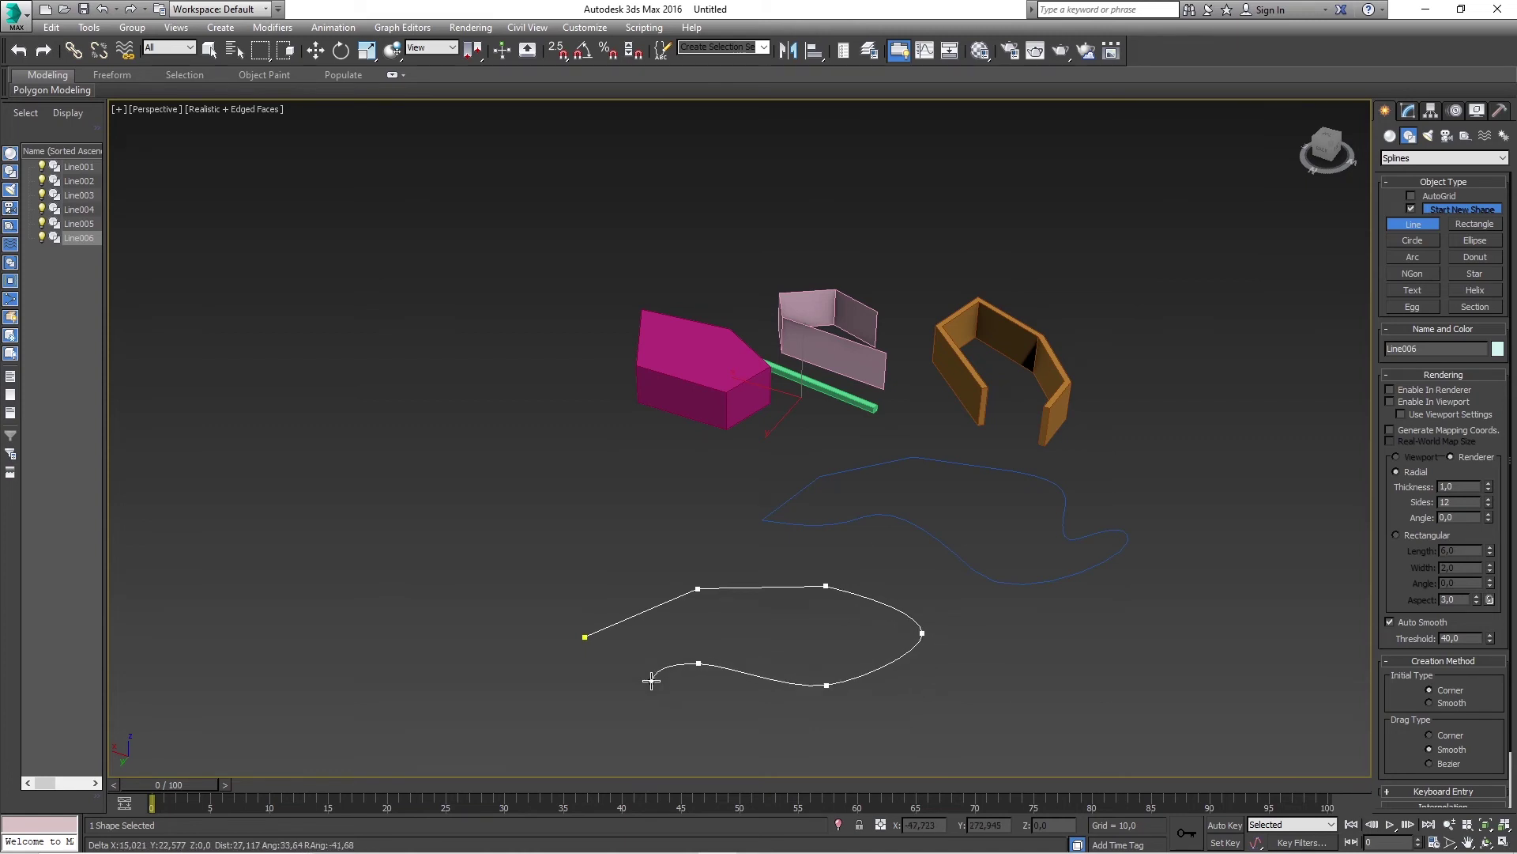
left_click_drag(574, 690, 545, 670)
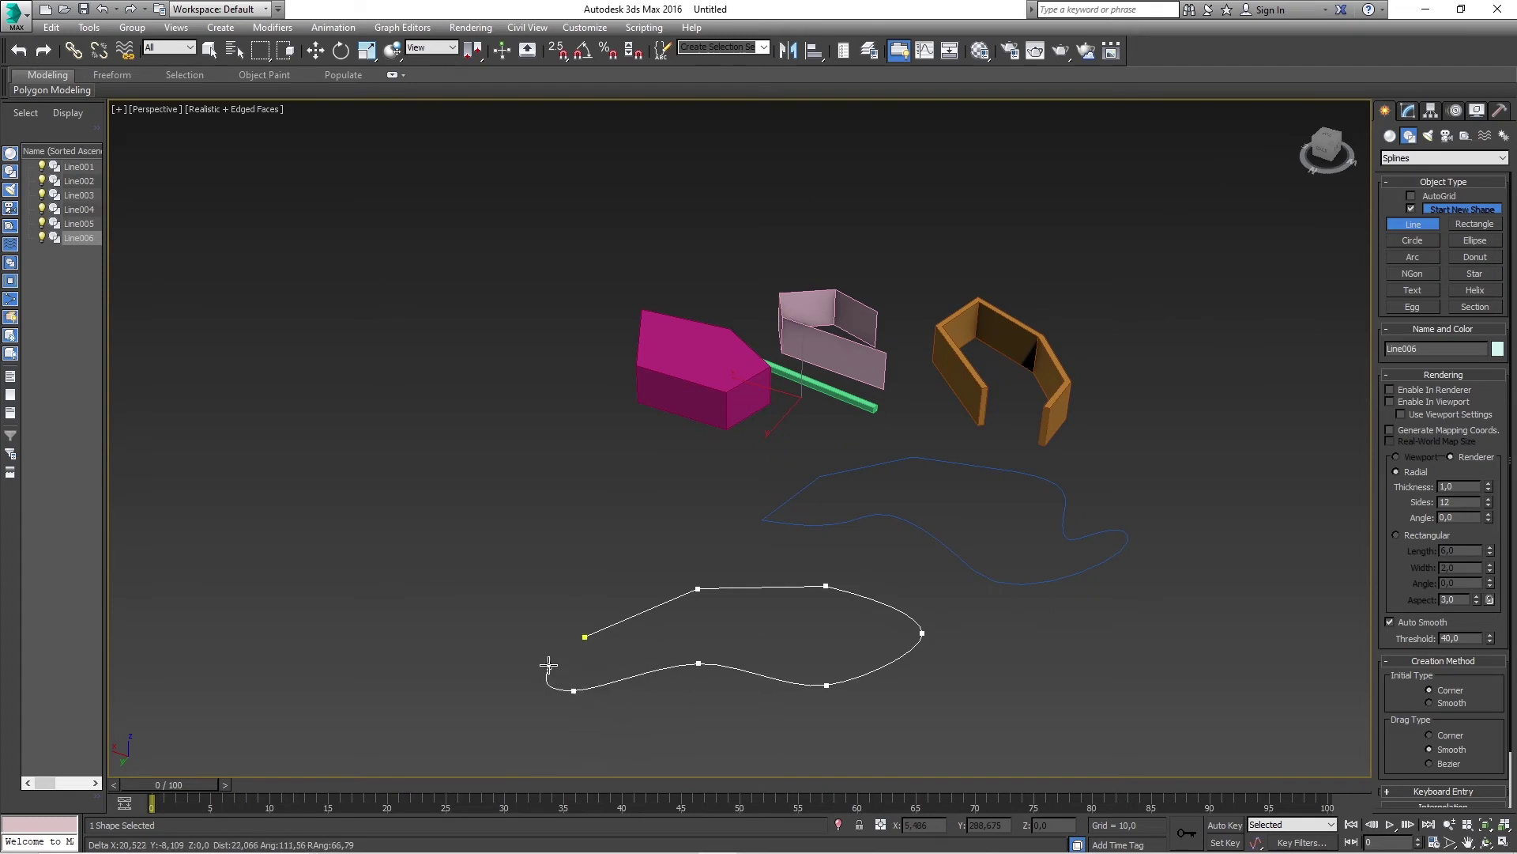
left_click(586, 637)
left_click(741, 484)
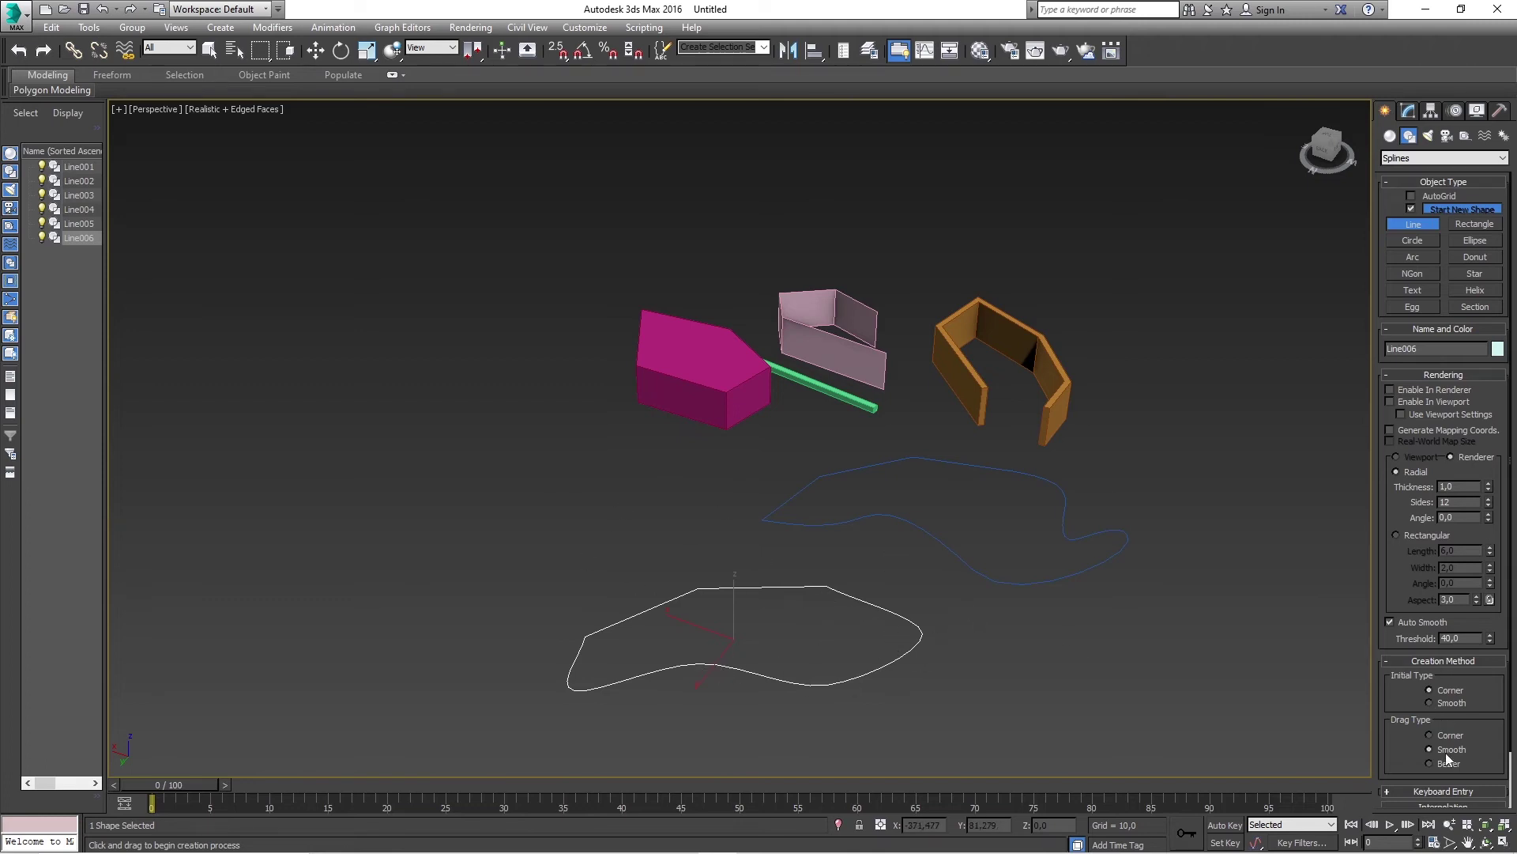
Stop drawing, select Line005 and switch to its Vertex sub-object level.
right_click(1241, 665)
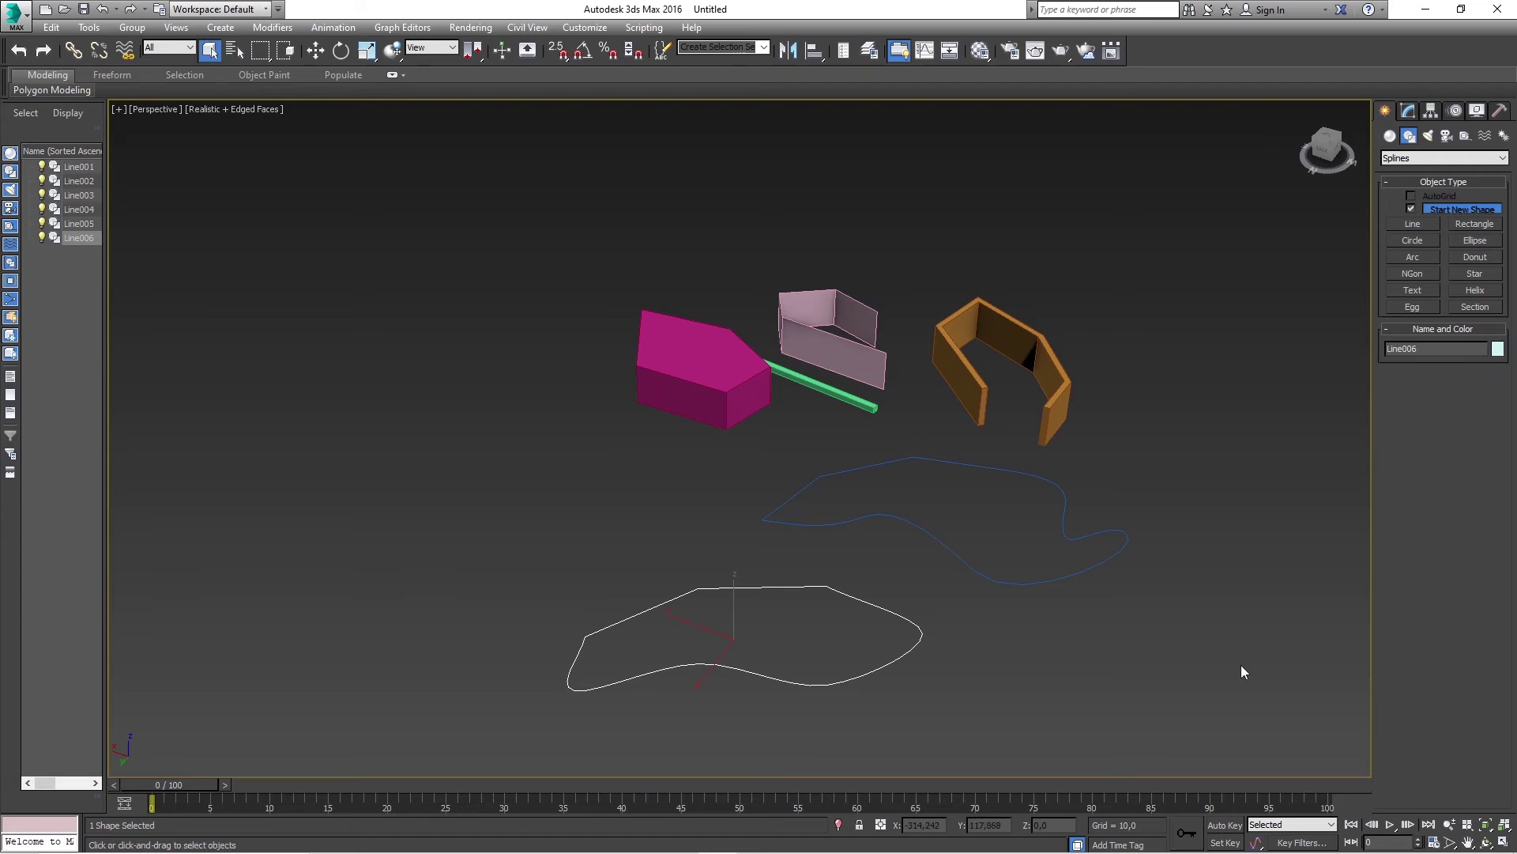
left_click(1202, 668)
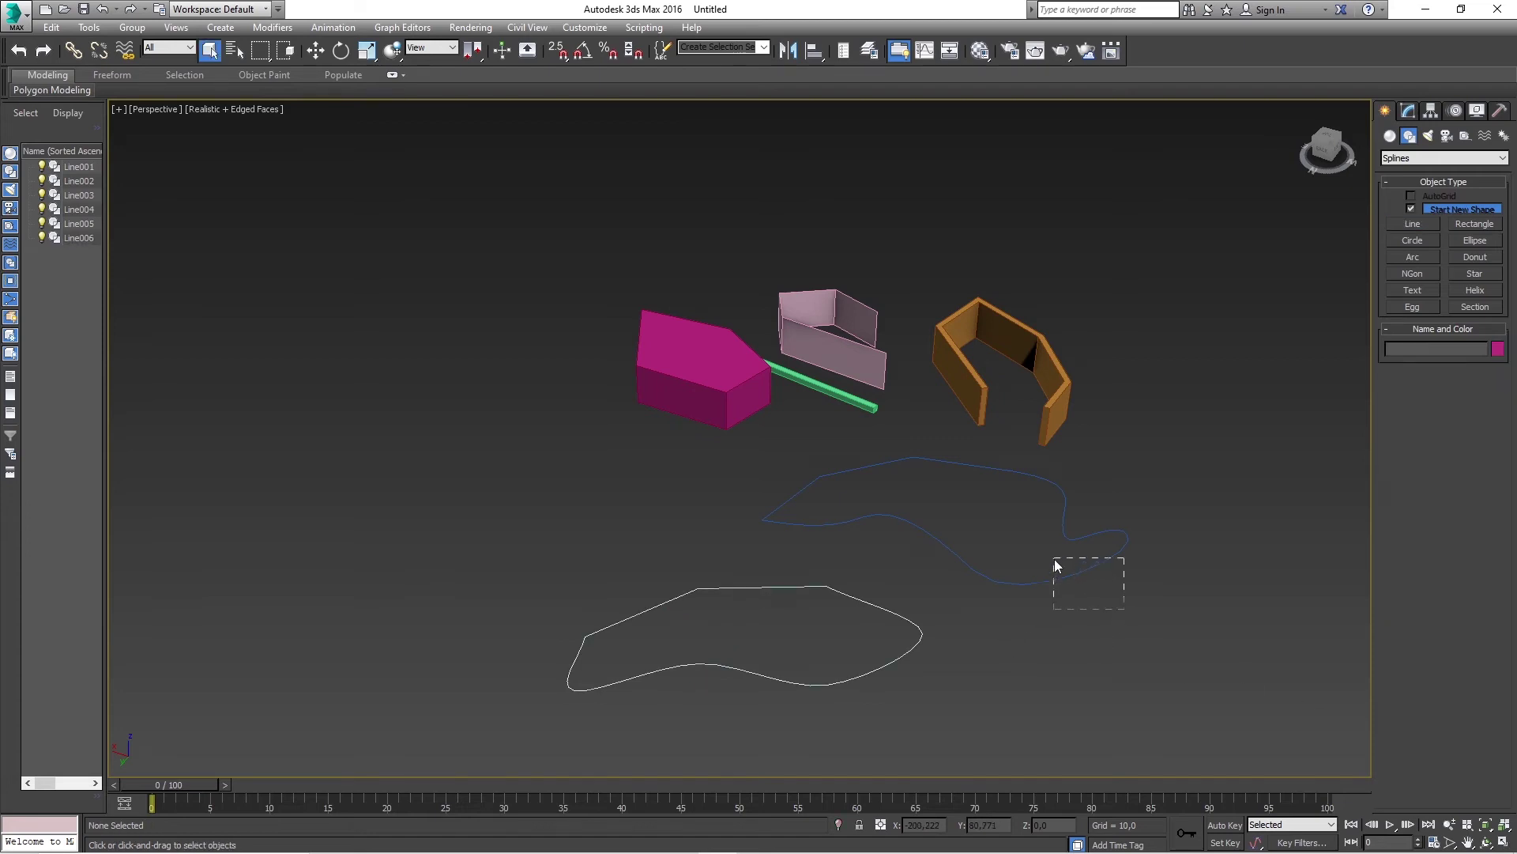
left_click_drag(1054, 559, 1054, 559)
left_click(1410, 113)
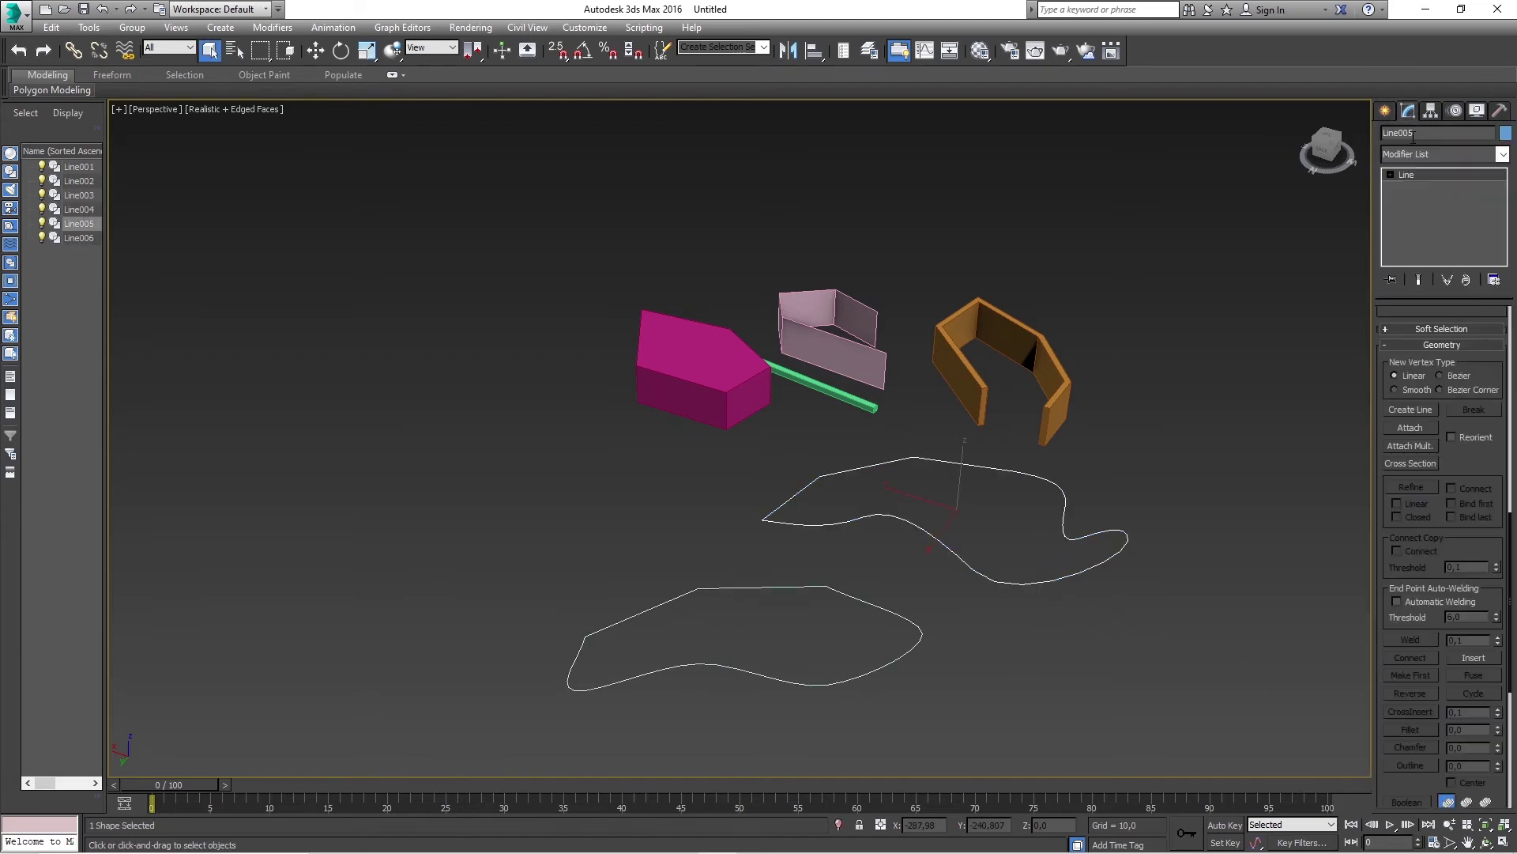
left_click(1391, 176)
left_click(1414, 188)
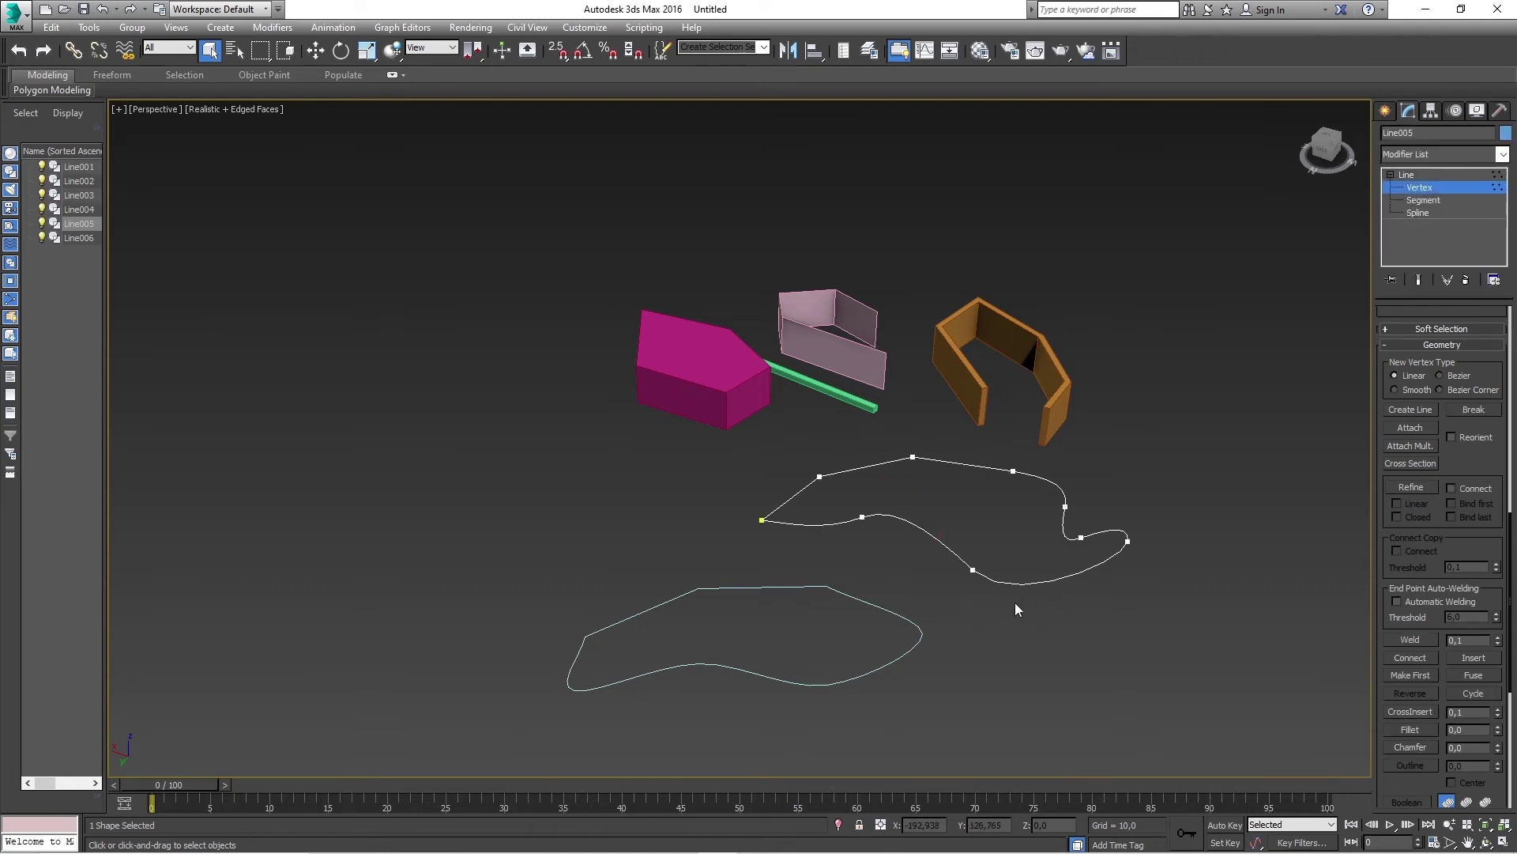
Drag a lower-curve vertex's Bezier tangents with Select and Move to bend the curve.
left_click_drag(949, 562, 949, 562)
left_click(317, 51)
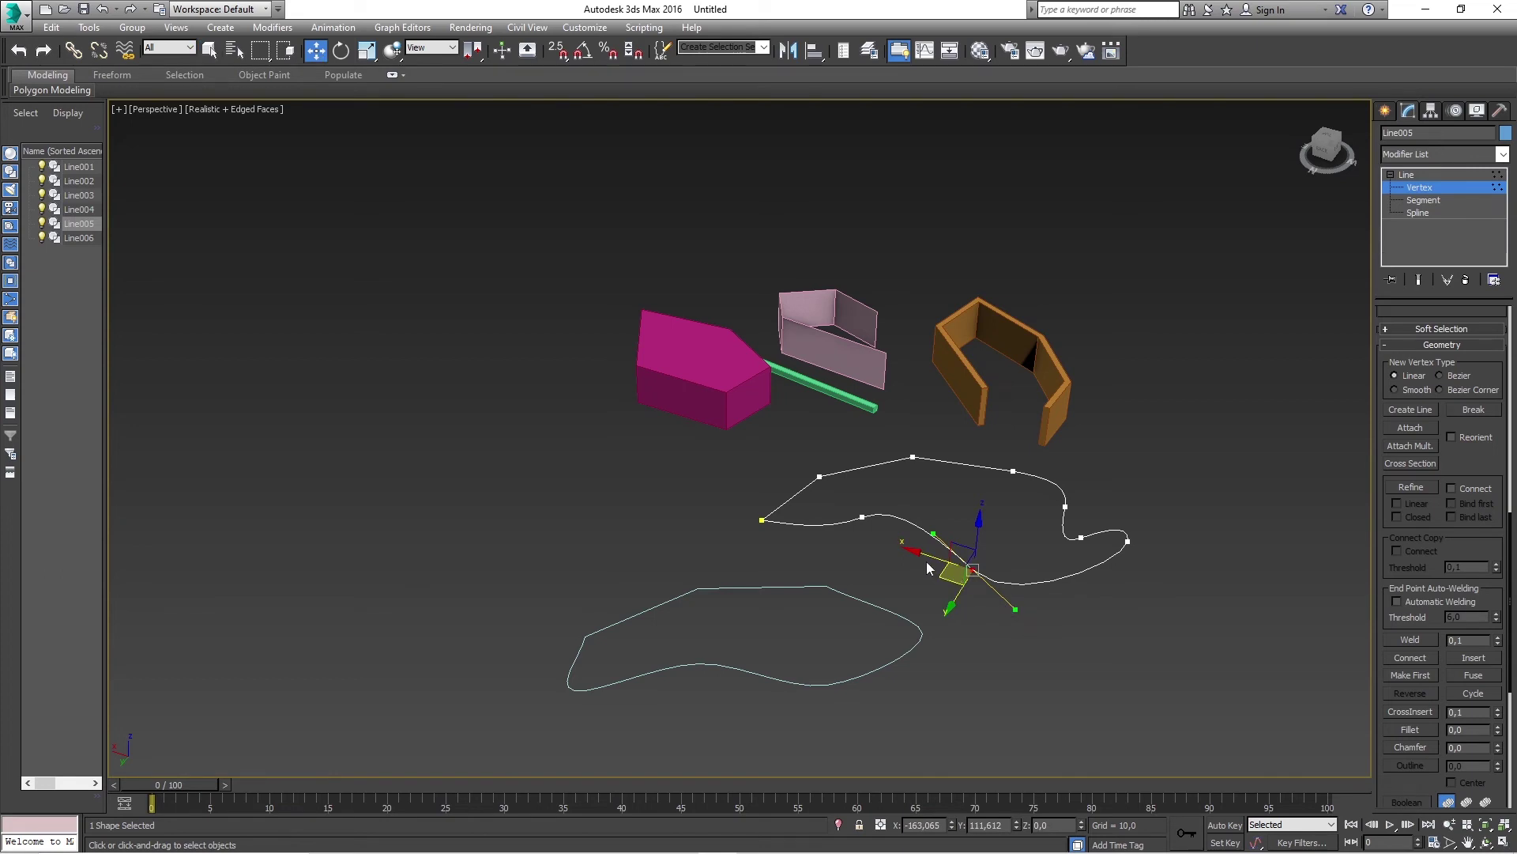
left_click_drag(955, 581, 943, 575)
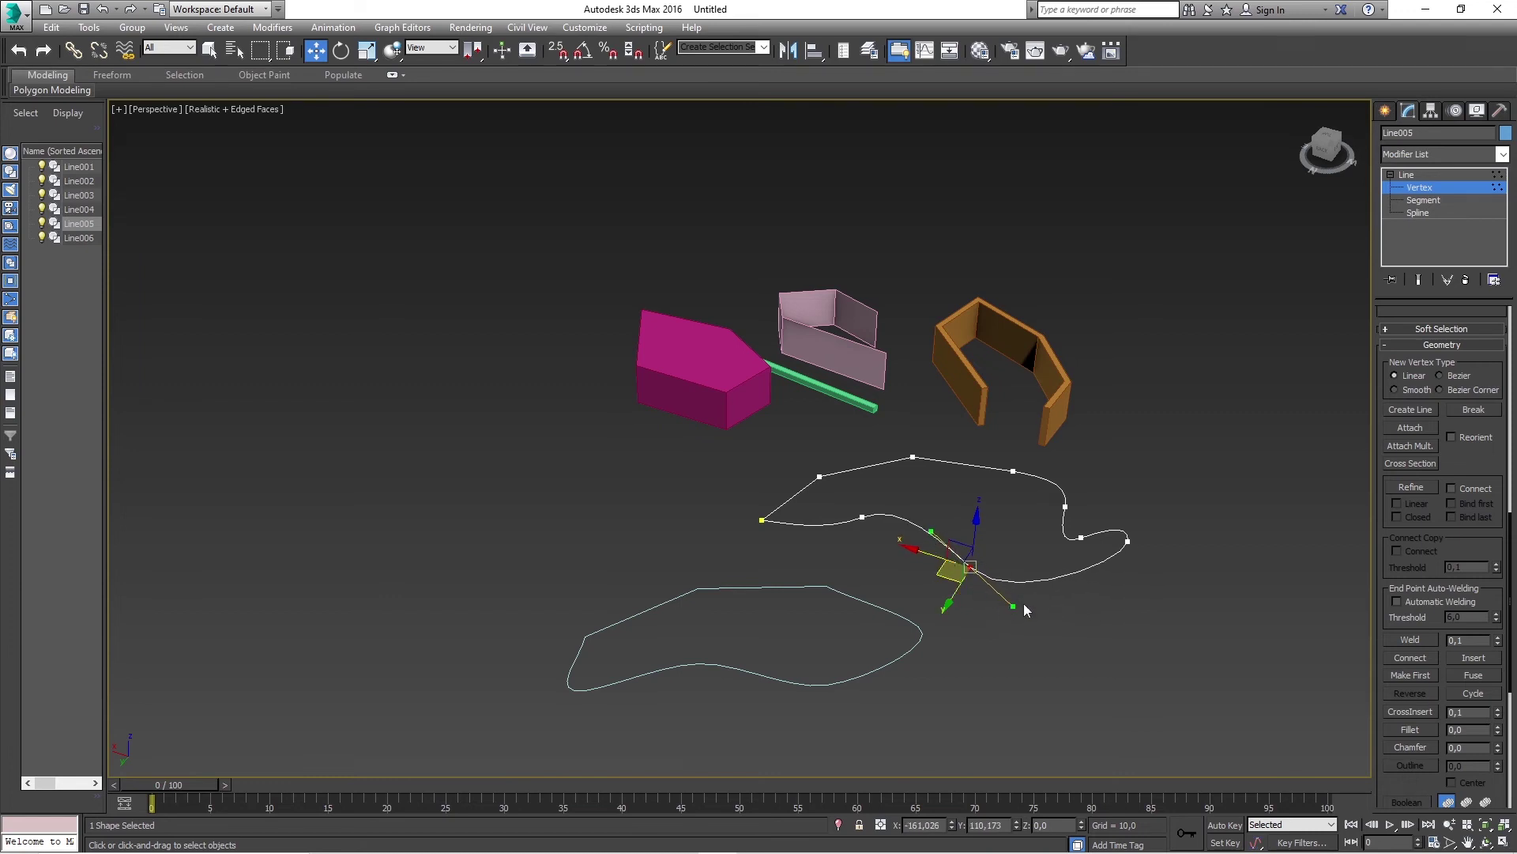
left_click_drag(931, 531, 963, 511)
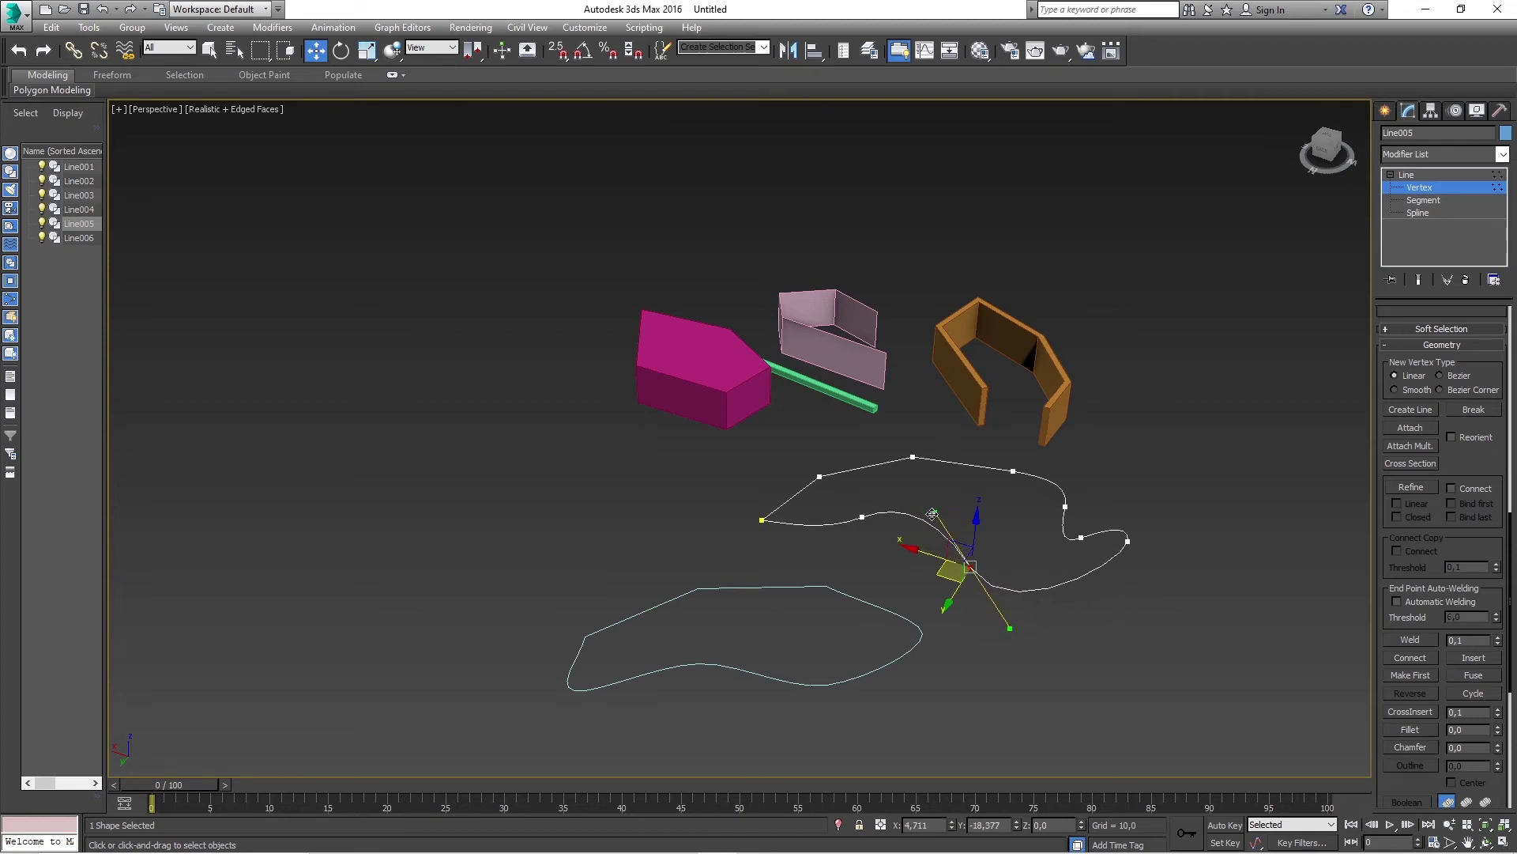
mouse_move(963, 511)
left_mouse_down()
mouse_move(928, 520)
mouse_move(858, 499)
left_mouse_up()
Nudge the vertex near Line005's start slightly up-left, then exit Vertex level and deselect.
left_click(863, 517)
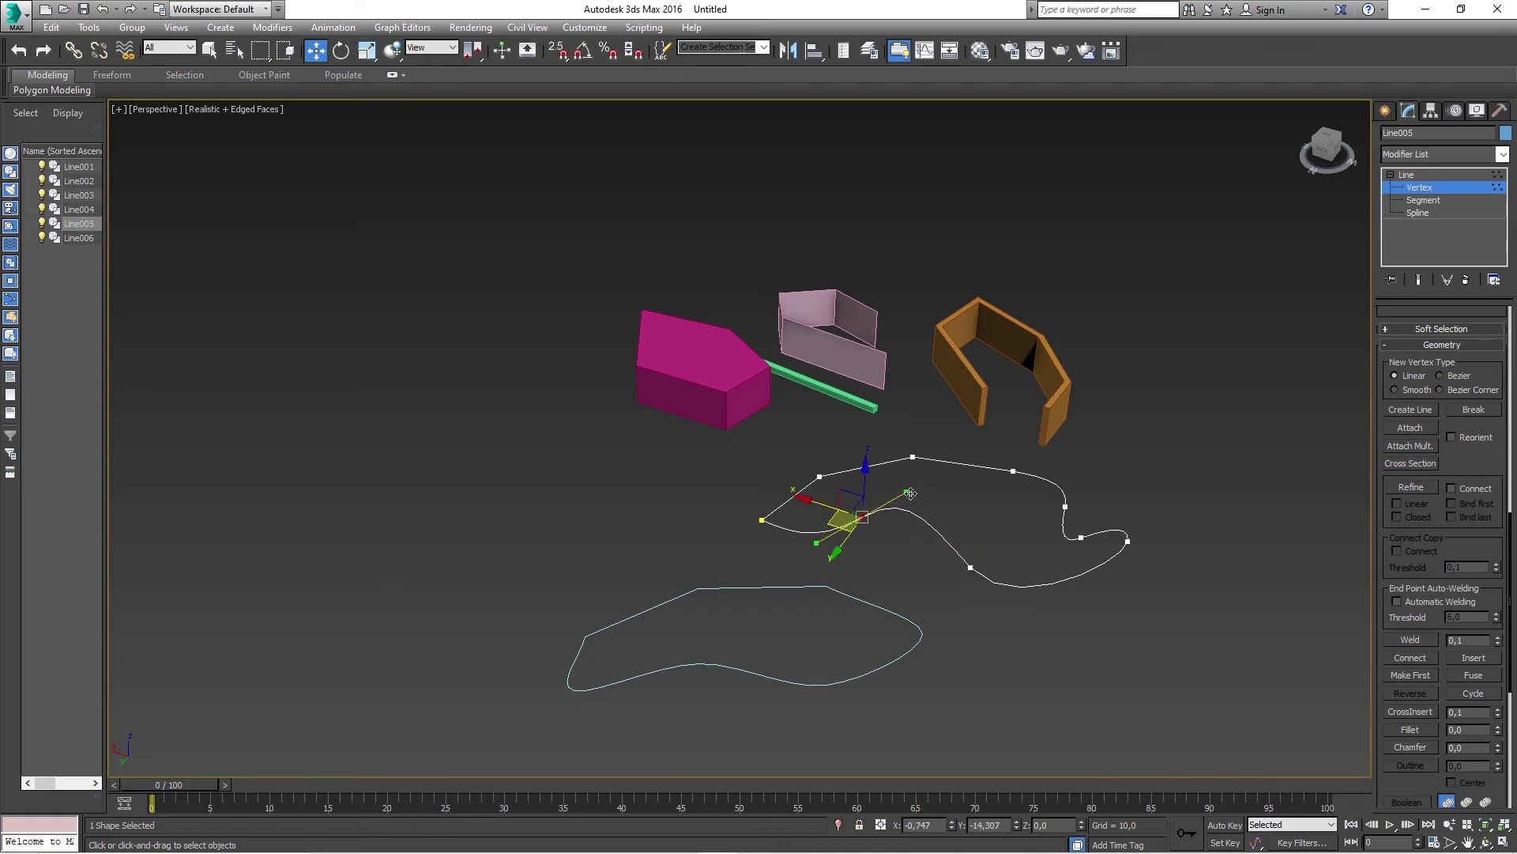
left_click(820, 476)
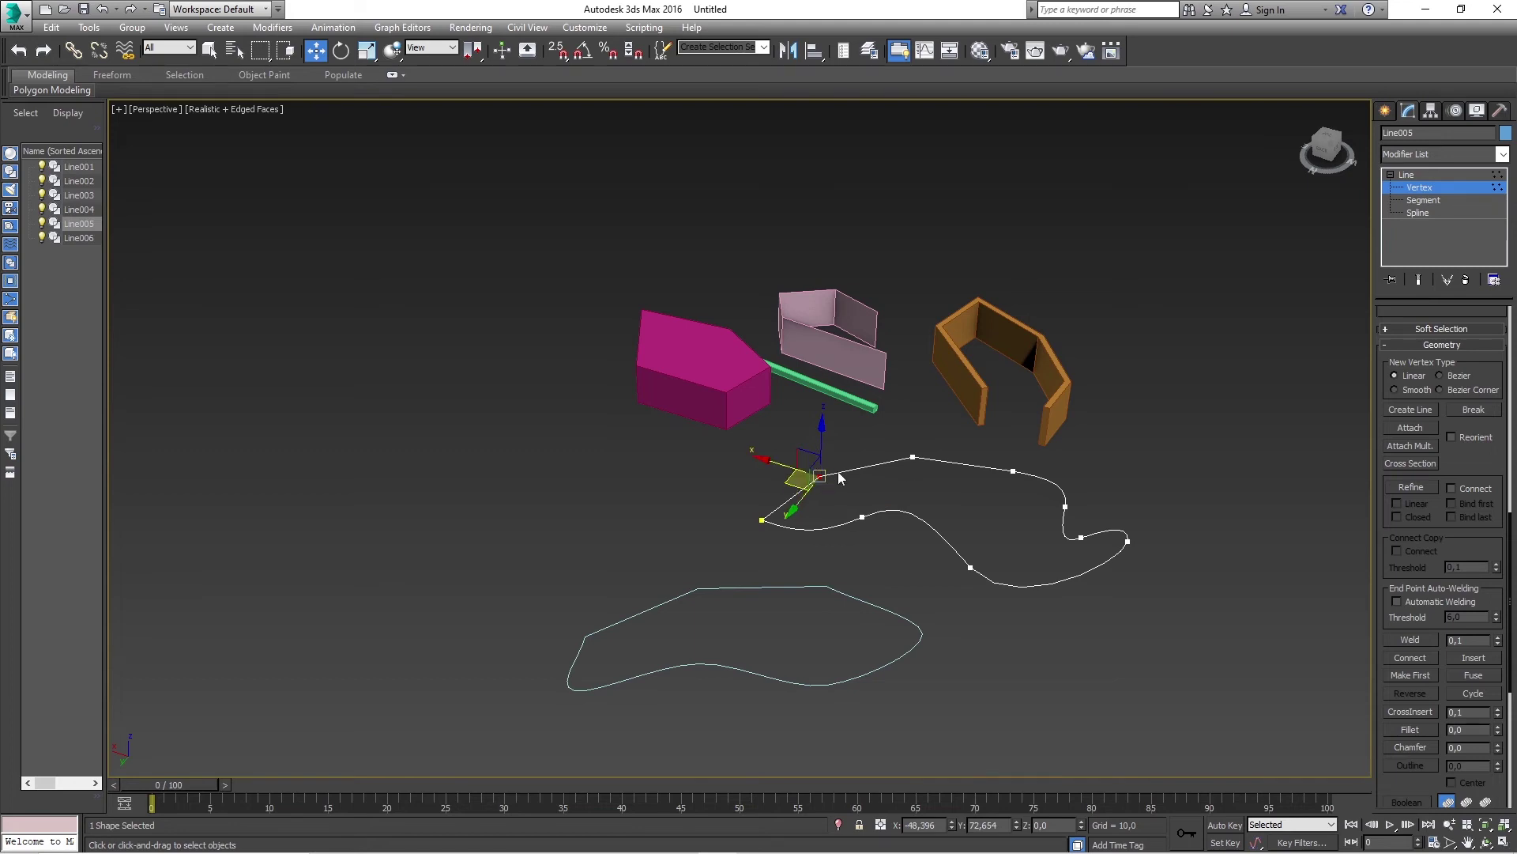
left_click_drag(794, 482, 790, 470)
left_click(1420, 177)
left_click(972, 671)
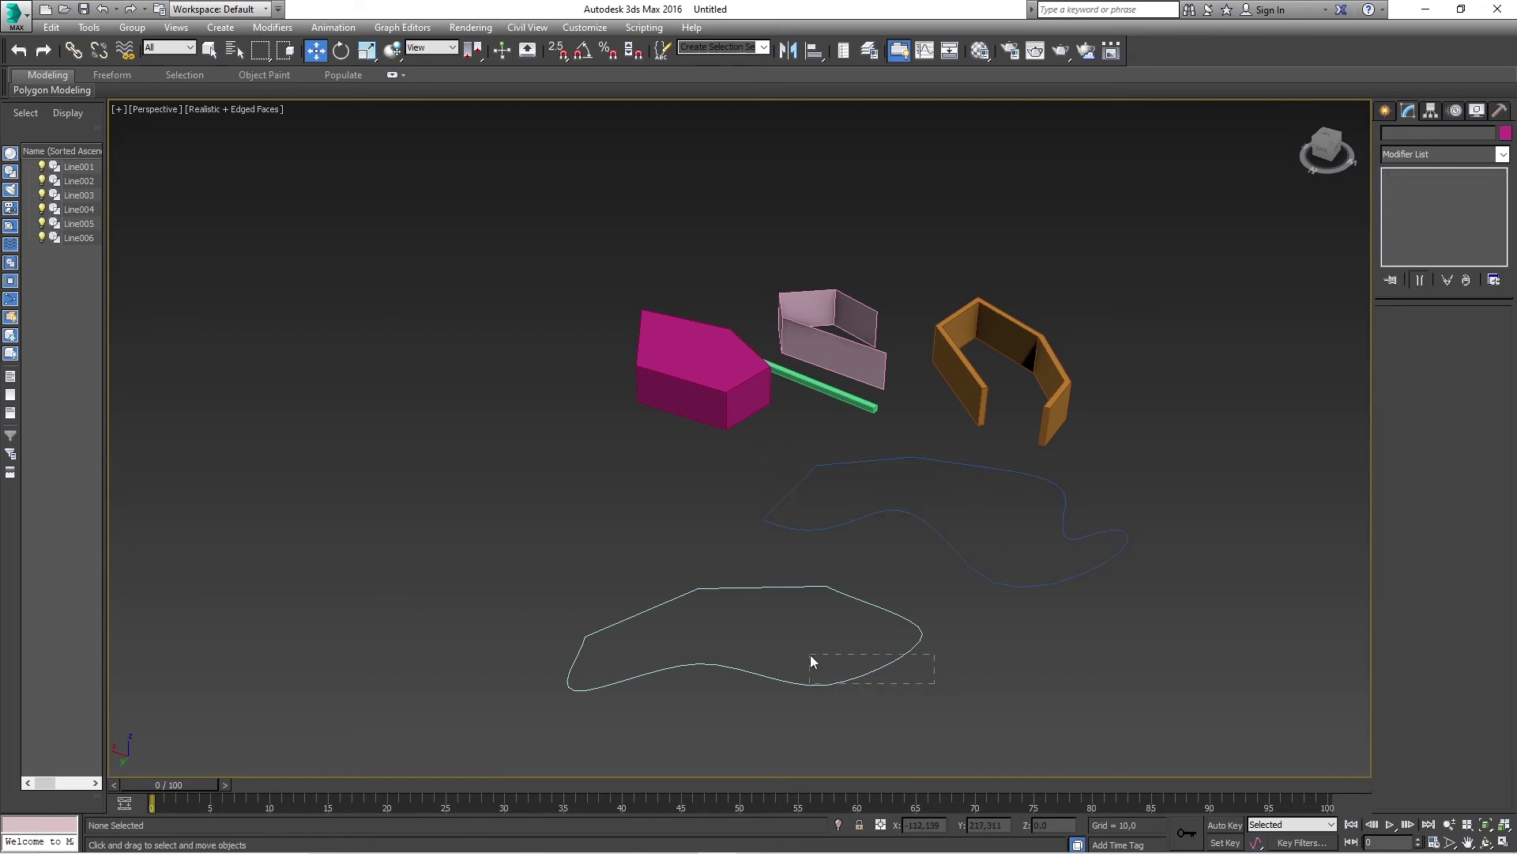
Select Line006 at Vertex level and move its top vertex to reshape the curve.
left_click_drag(810, 656, 818, 669)
left_click(1393, 173)
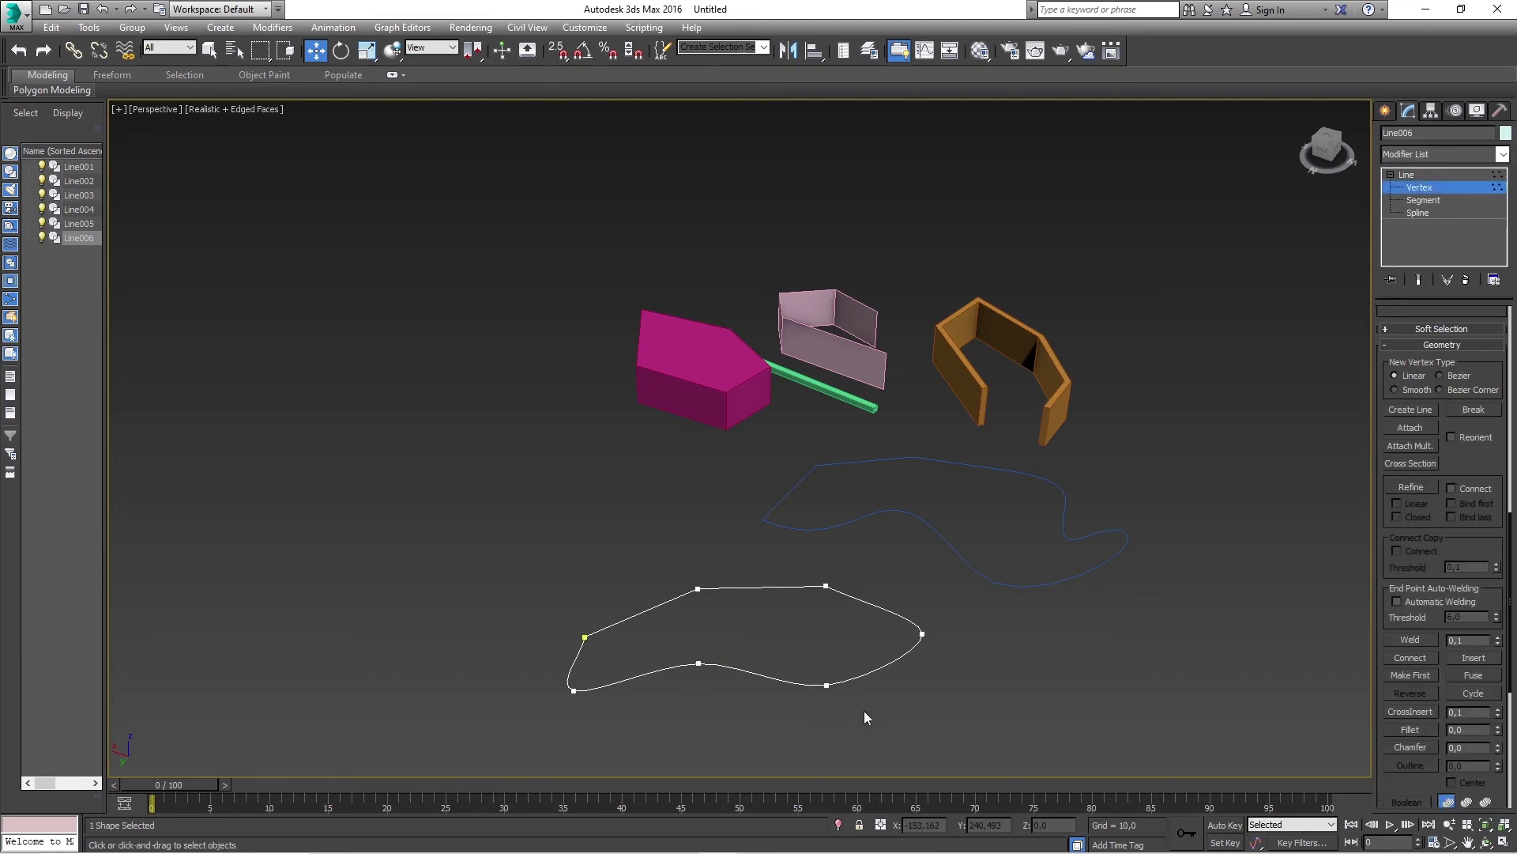
mouse_move(802, 672)
left_mouse_down()
mouse_move(860, 696)
mouse_move(827, 699)
left_mouse_up()
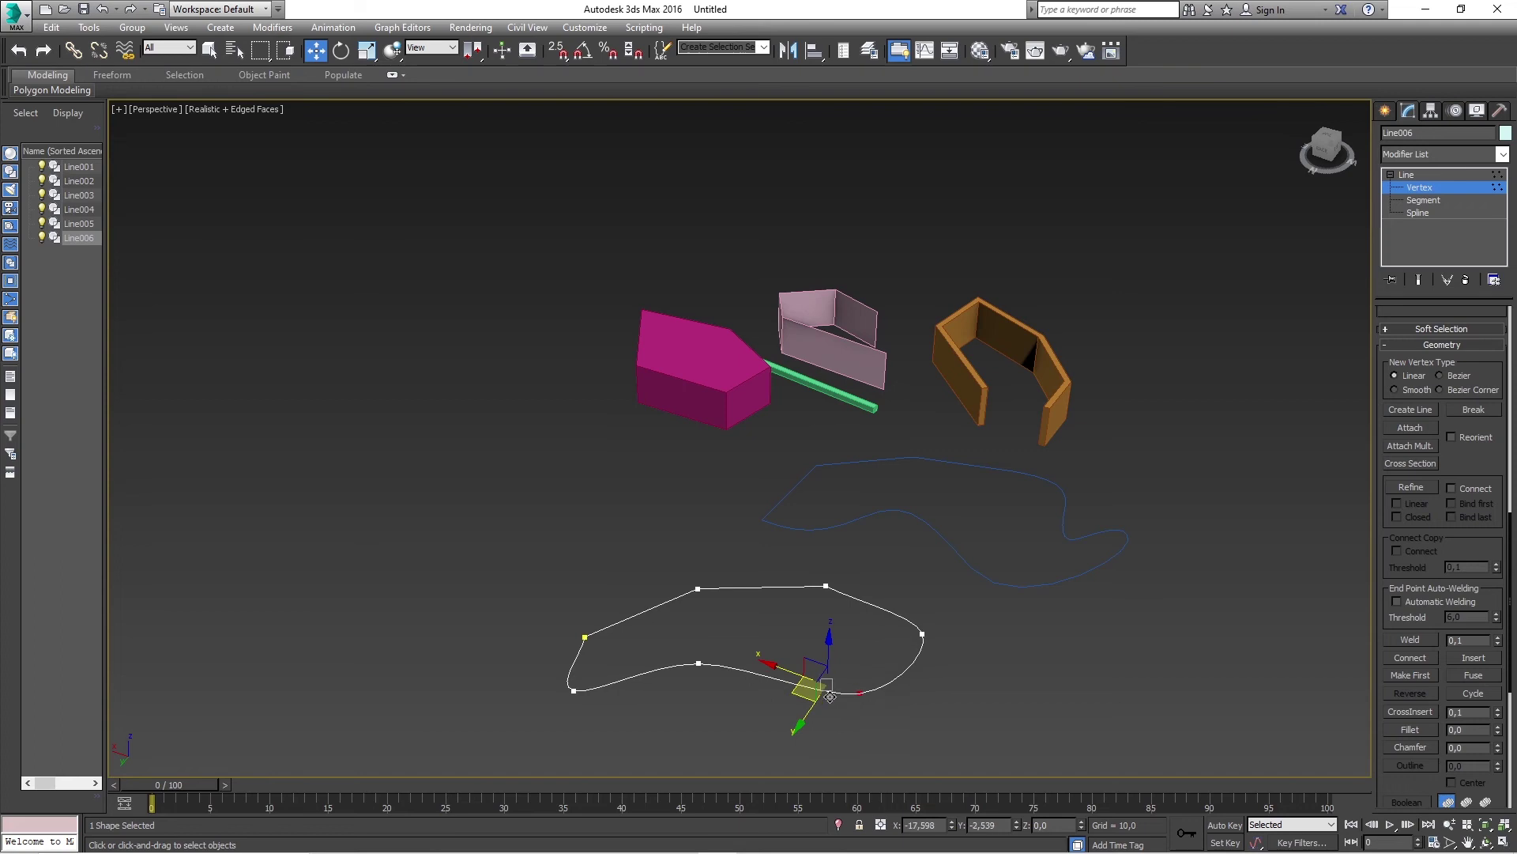
left_click(922, 634)
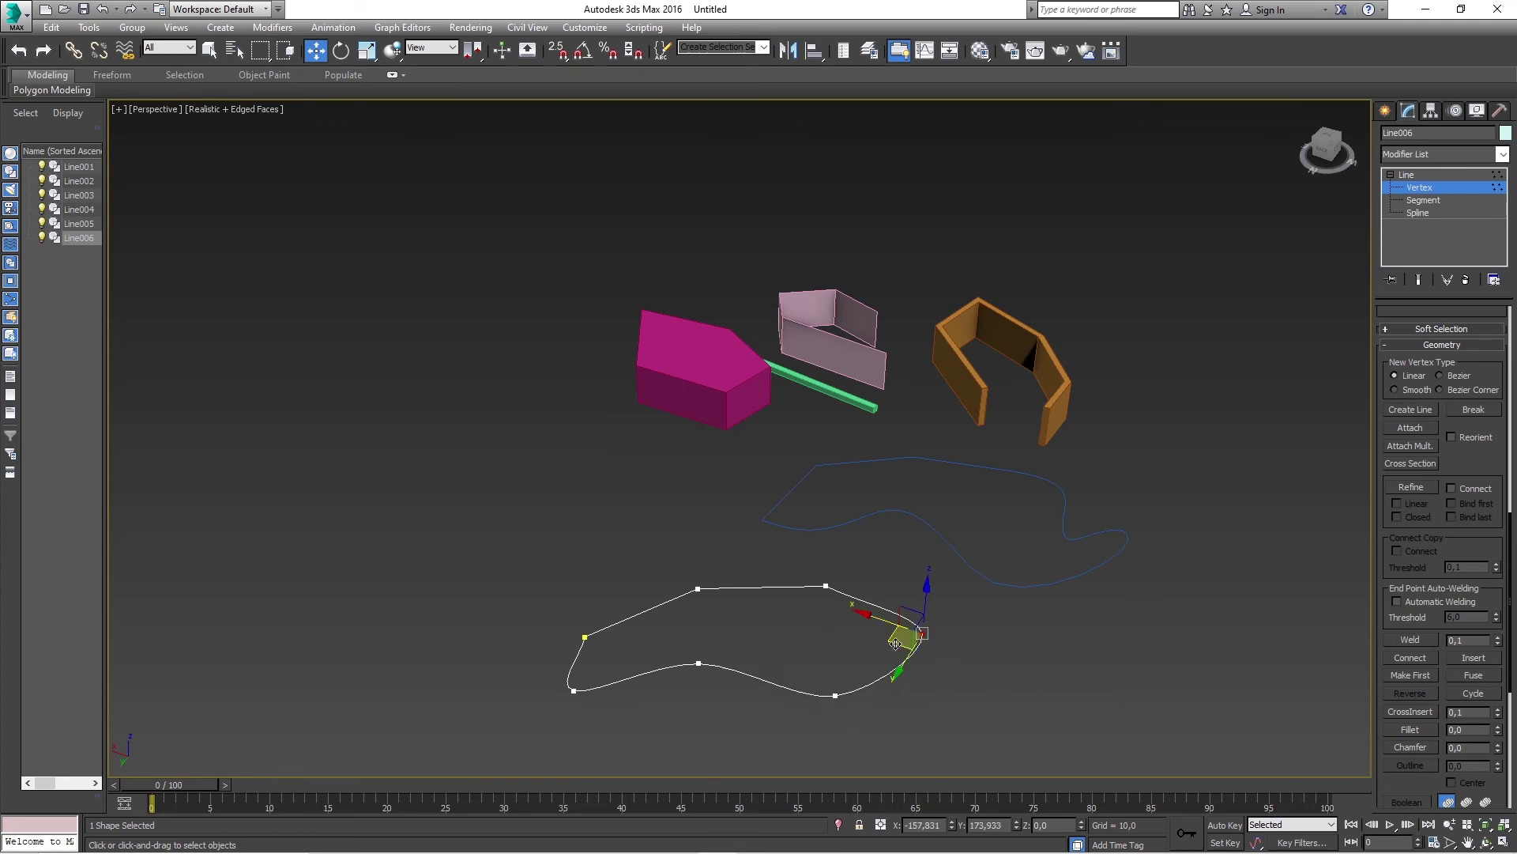
left_click(614, 659)
left_click_drag(535, 616, 560, 626)
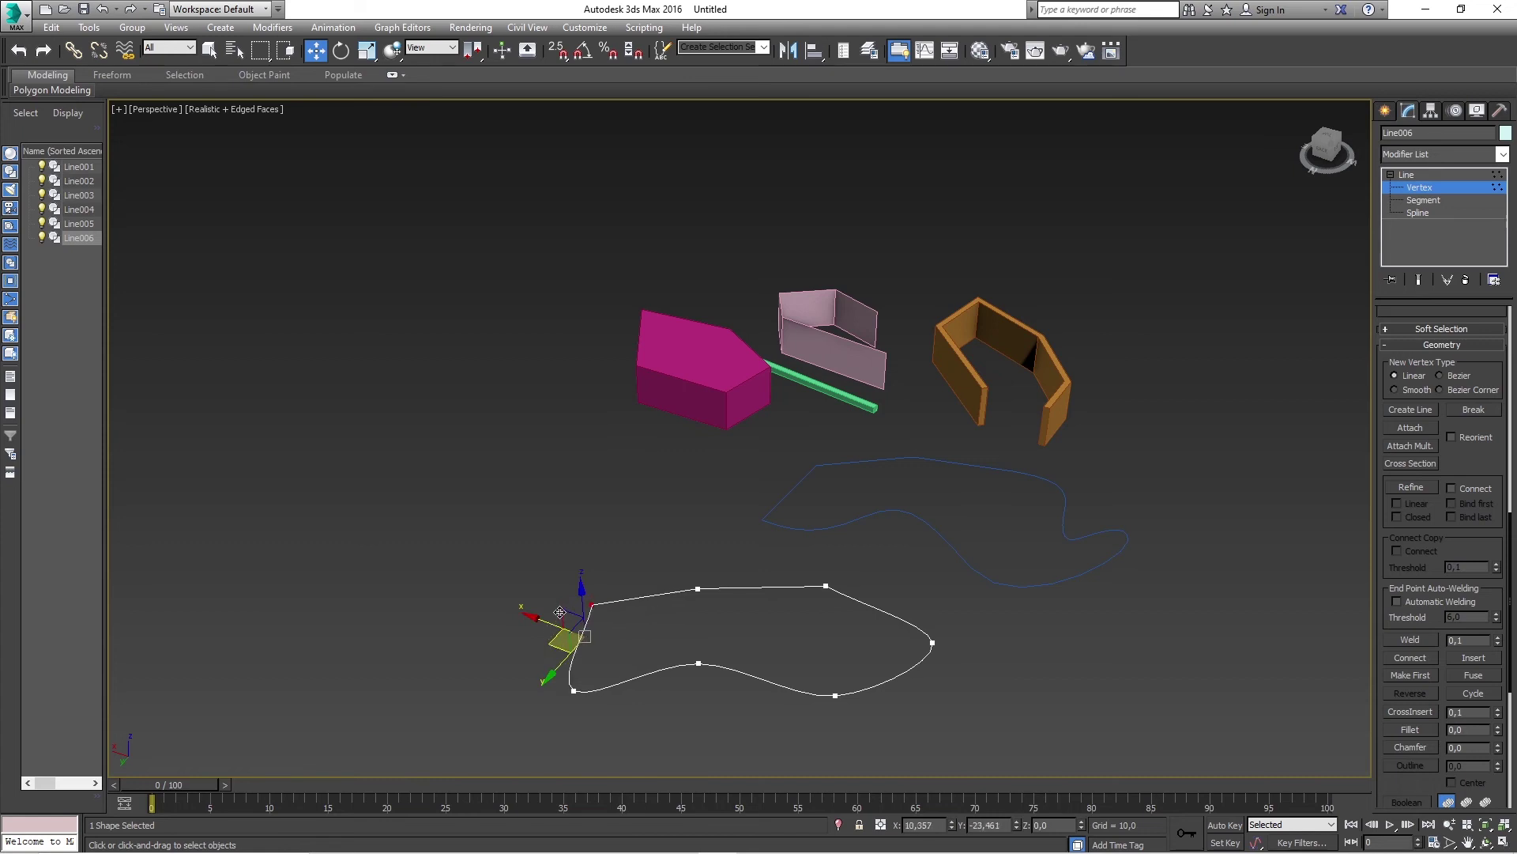
left_click(698, 589)
left_click_drag(670, 595, 691, 587)
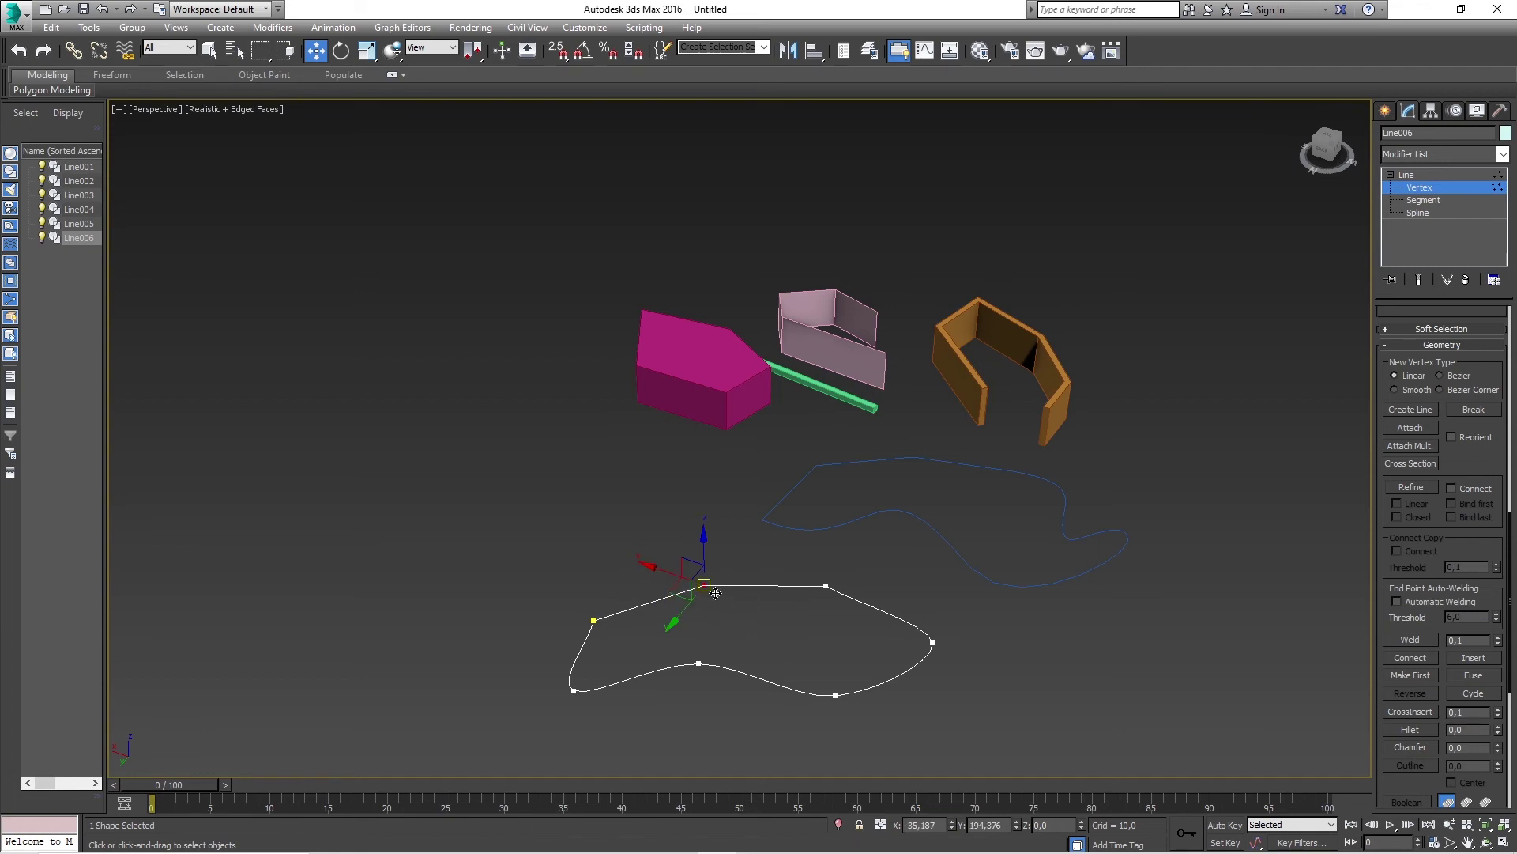
Convert the top vertex to Smooth, then to Bezier, and drag its handle to bend the curve.
right_click(747, 611)
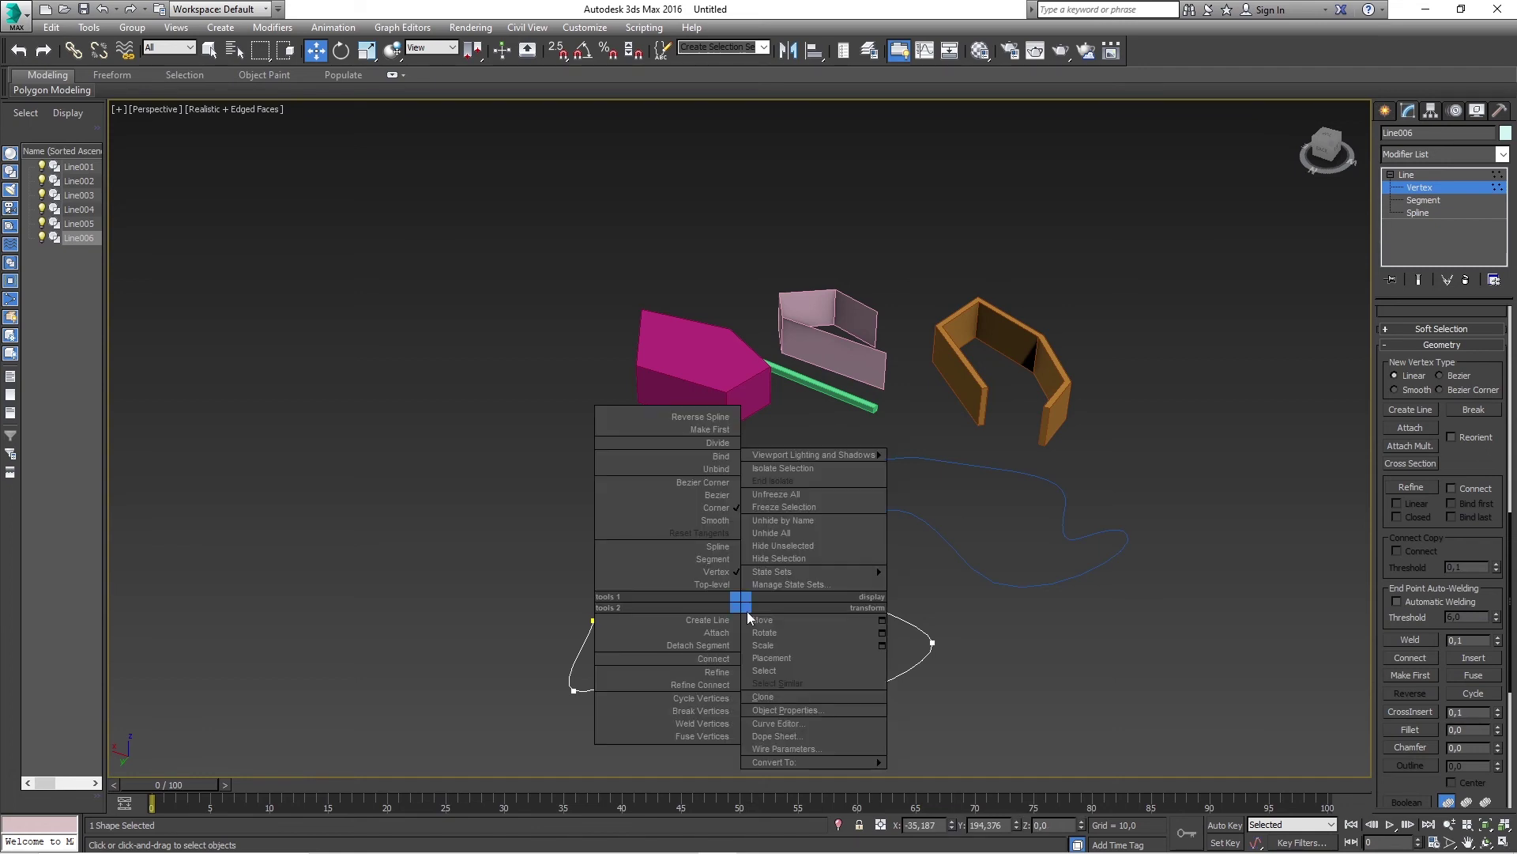
left_click(717, 522)
left_click_drag(681, 591, 680, 575)
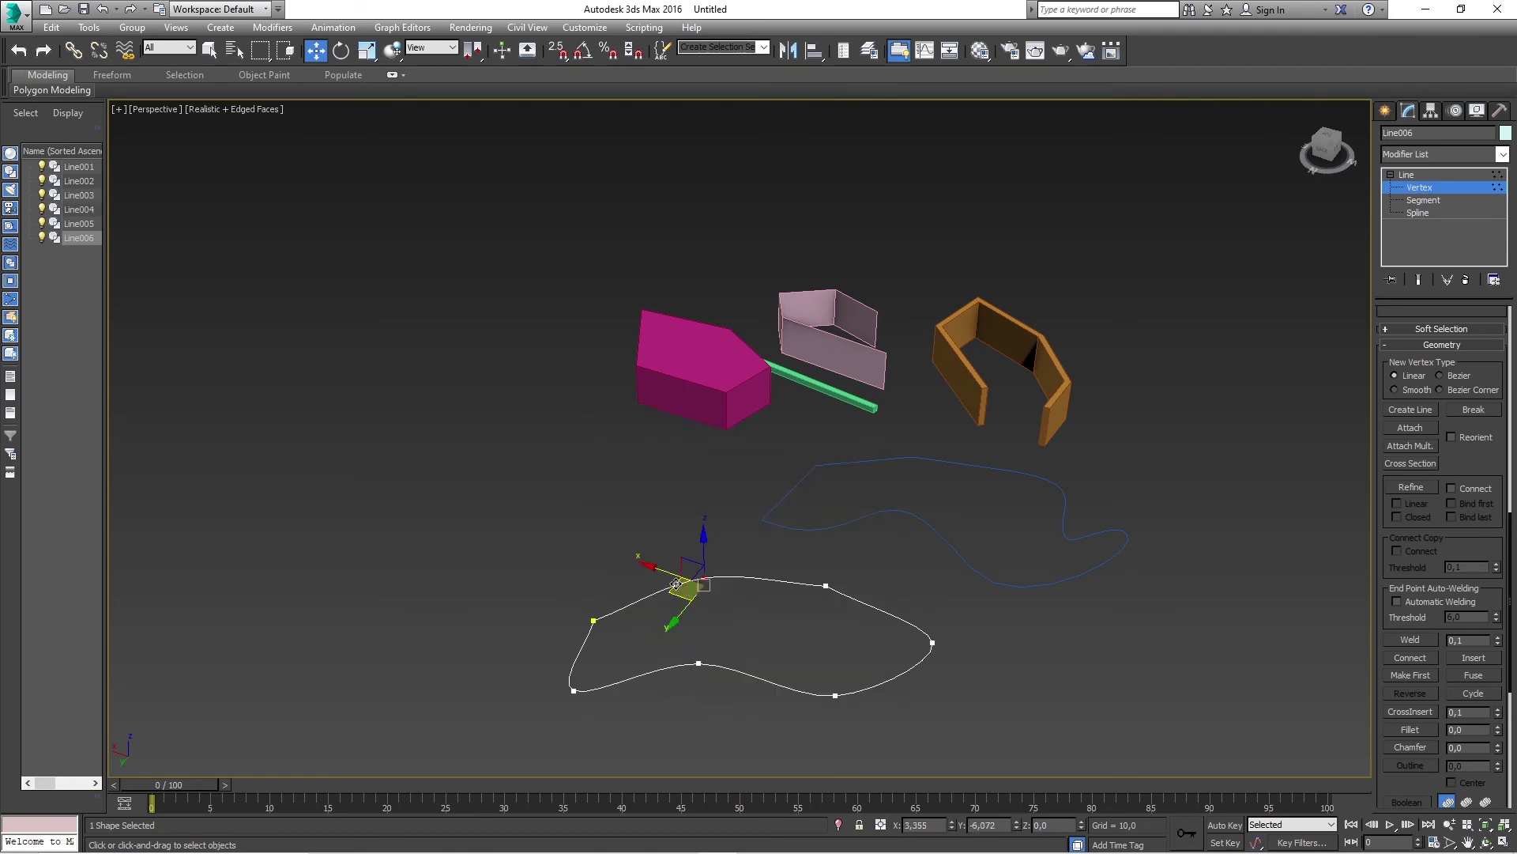
right_click(722, 592)
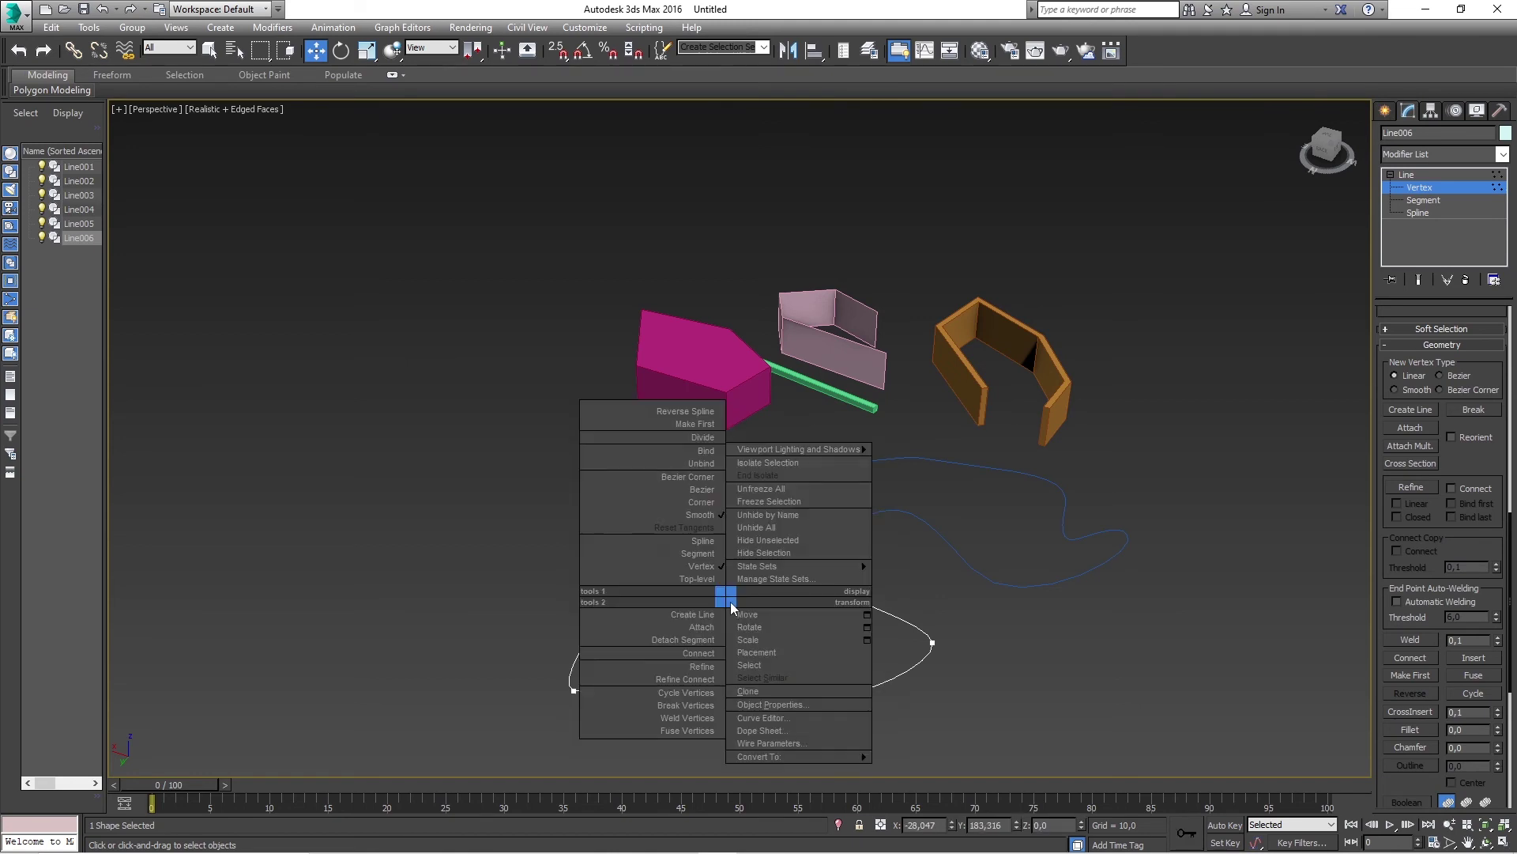
left_click(701, 498)
left_click_drag(744, 563, 754, 598)
left_click(827, 692)
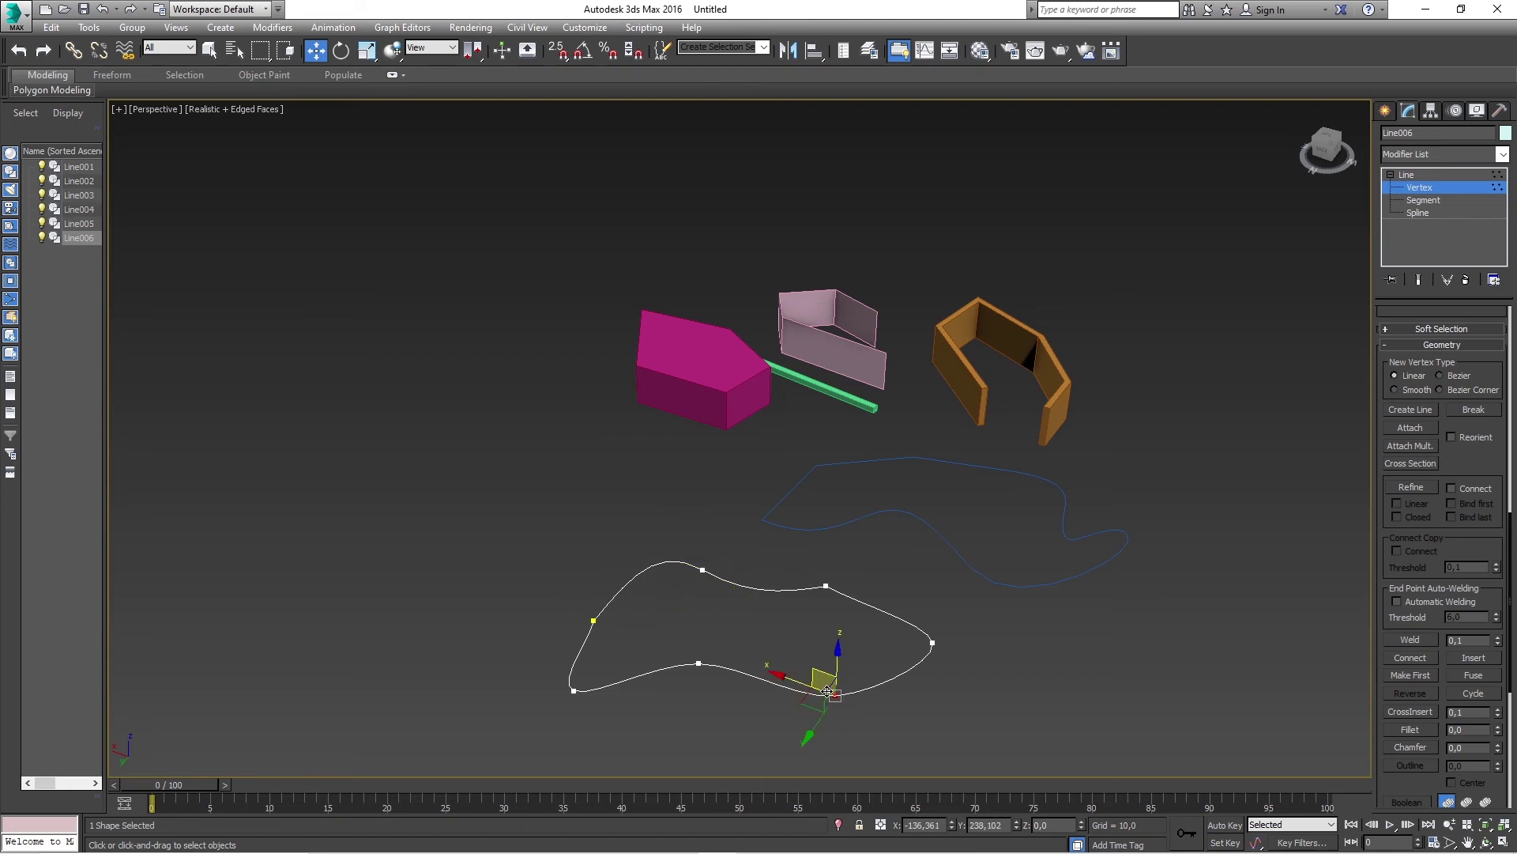
Deselect Line006's vertices, leave Vertex level, and select Line005.
left_click(698, 663)
left_click(680, 691)
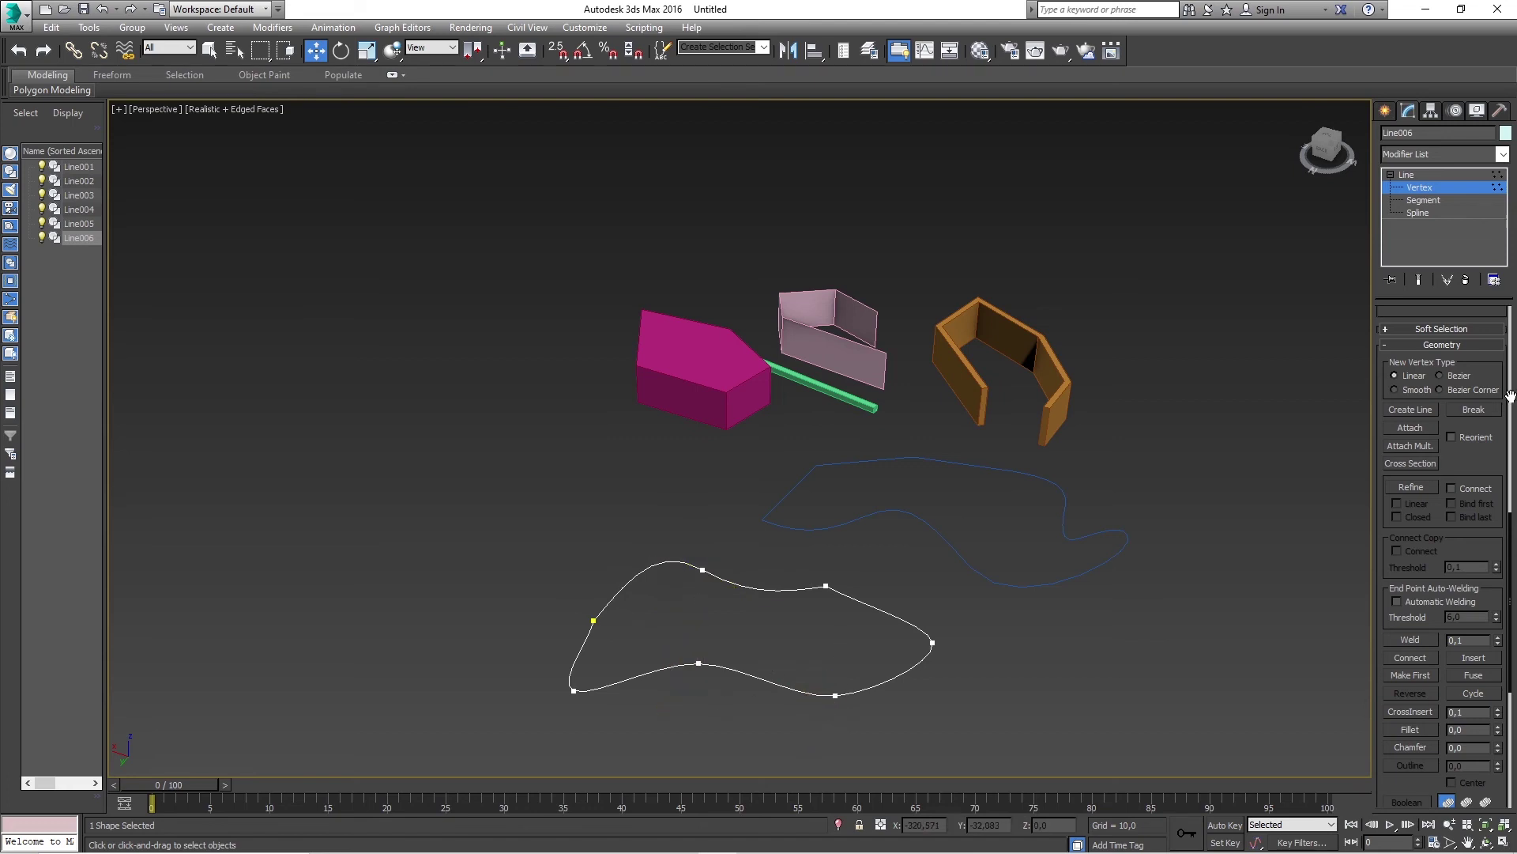
left_click(1440, 187)
left_click_drag(1150, 641, 1060, 545)
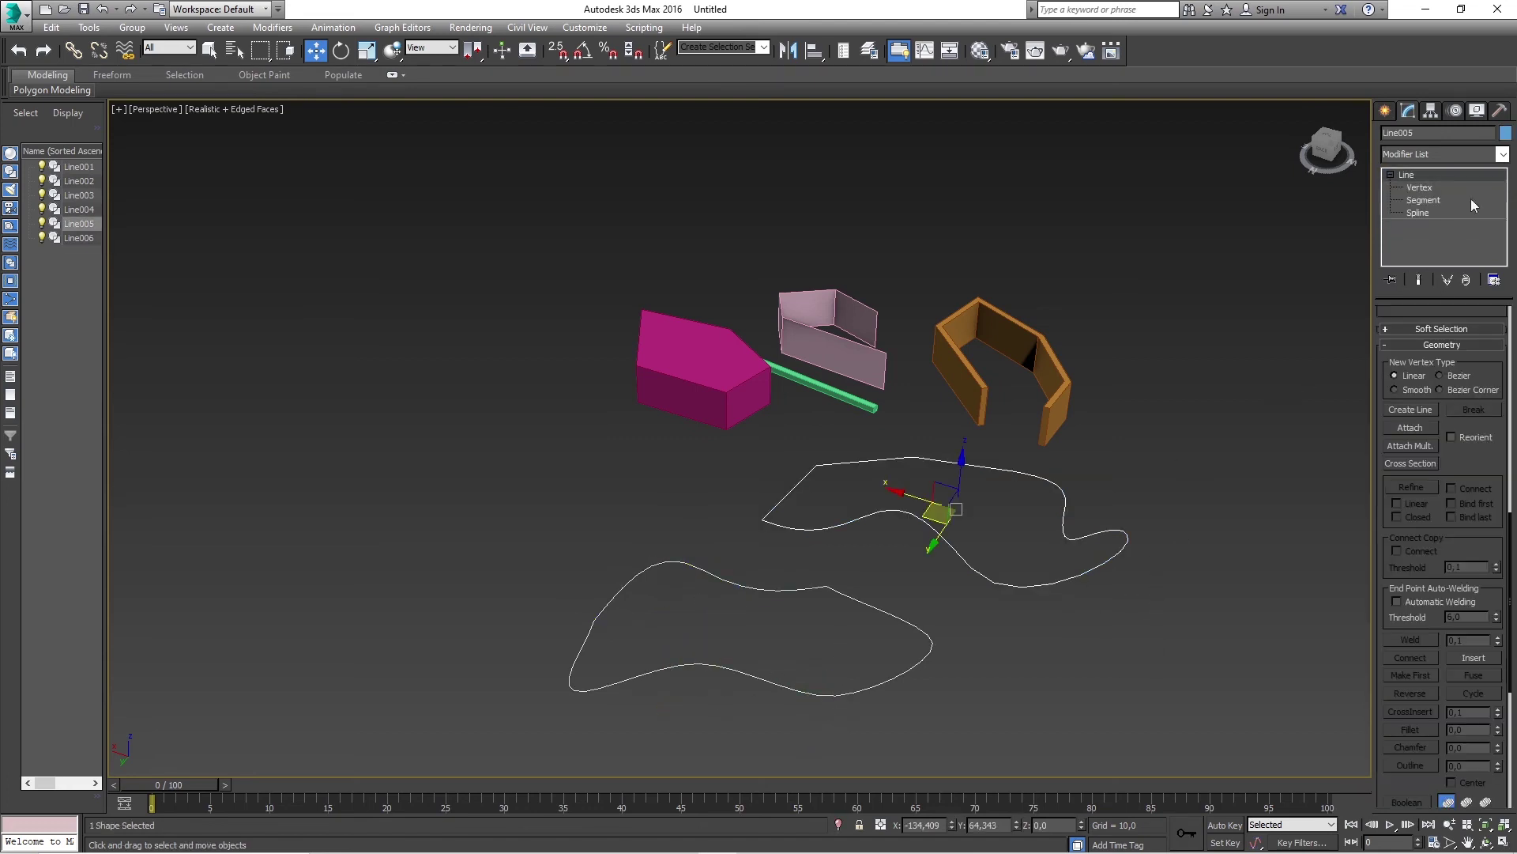
Convert one Line005 vertex into a sharp Corner point.
left_click(1432, 186)
left_click_drag(1027, 595, 956, 556)
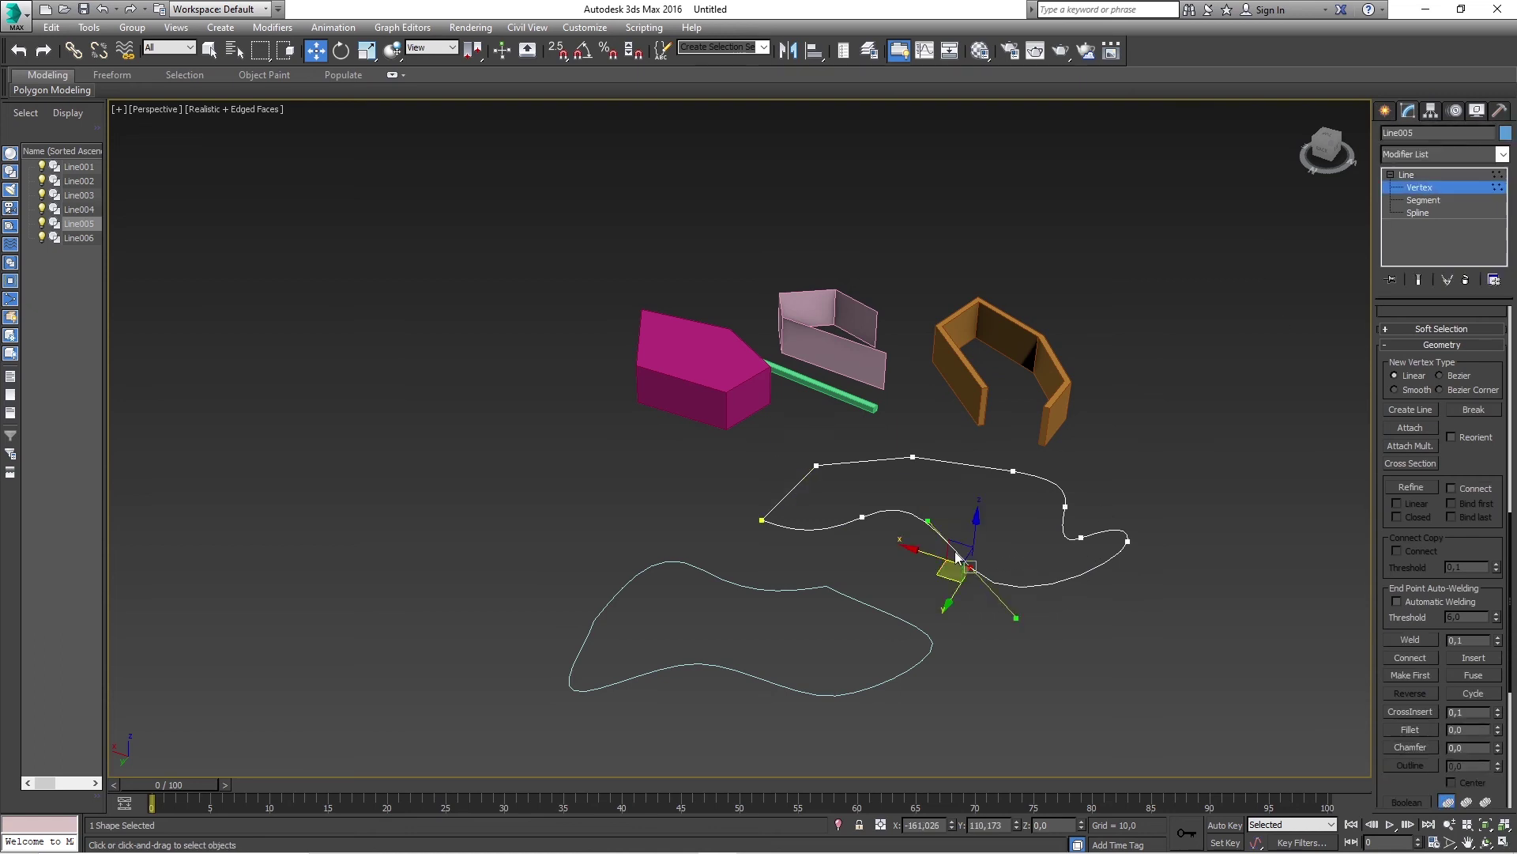
right_click(1233, 525)
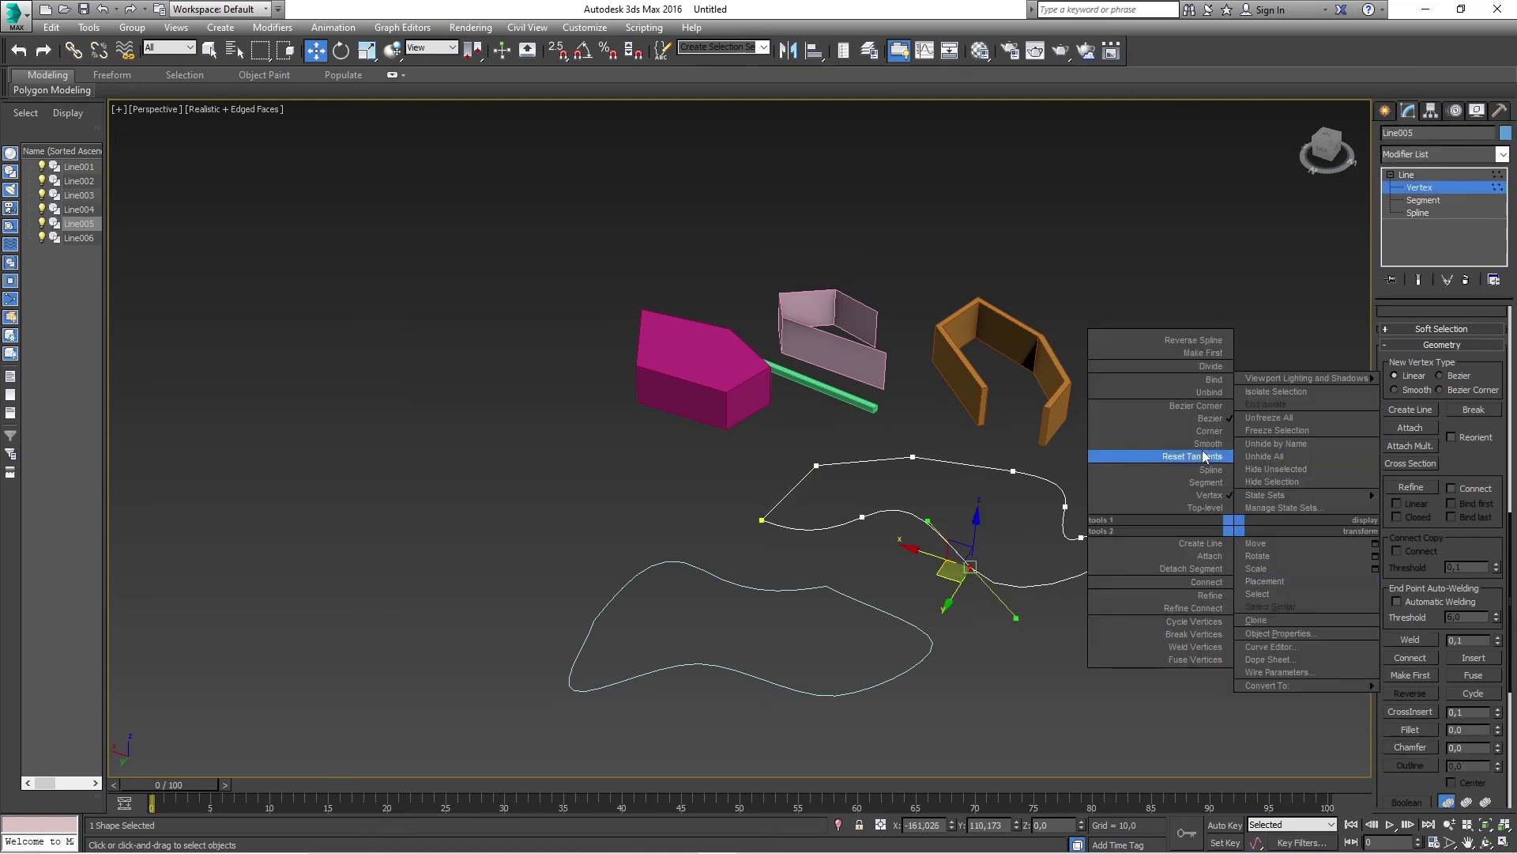
left_click(1215, 435)
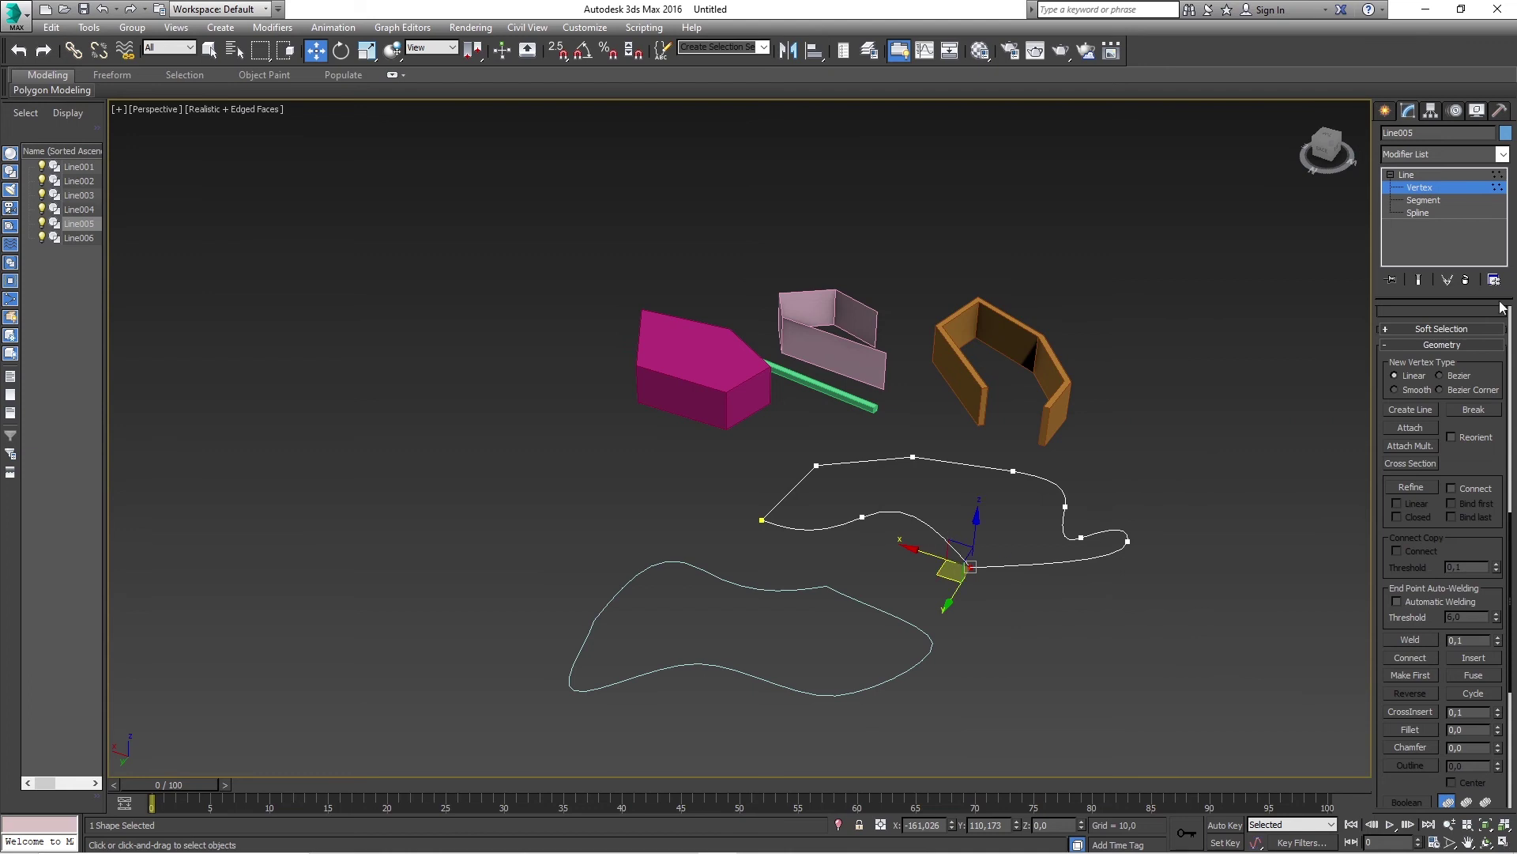
left_click(1434, 172)
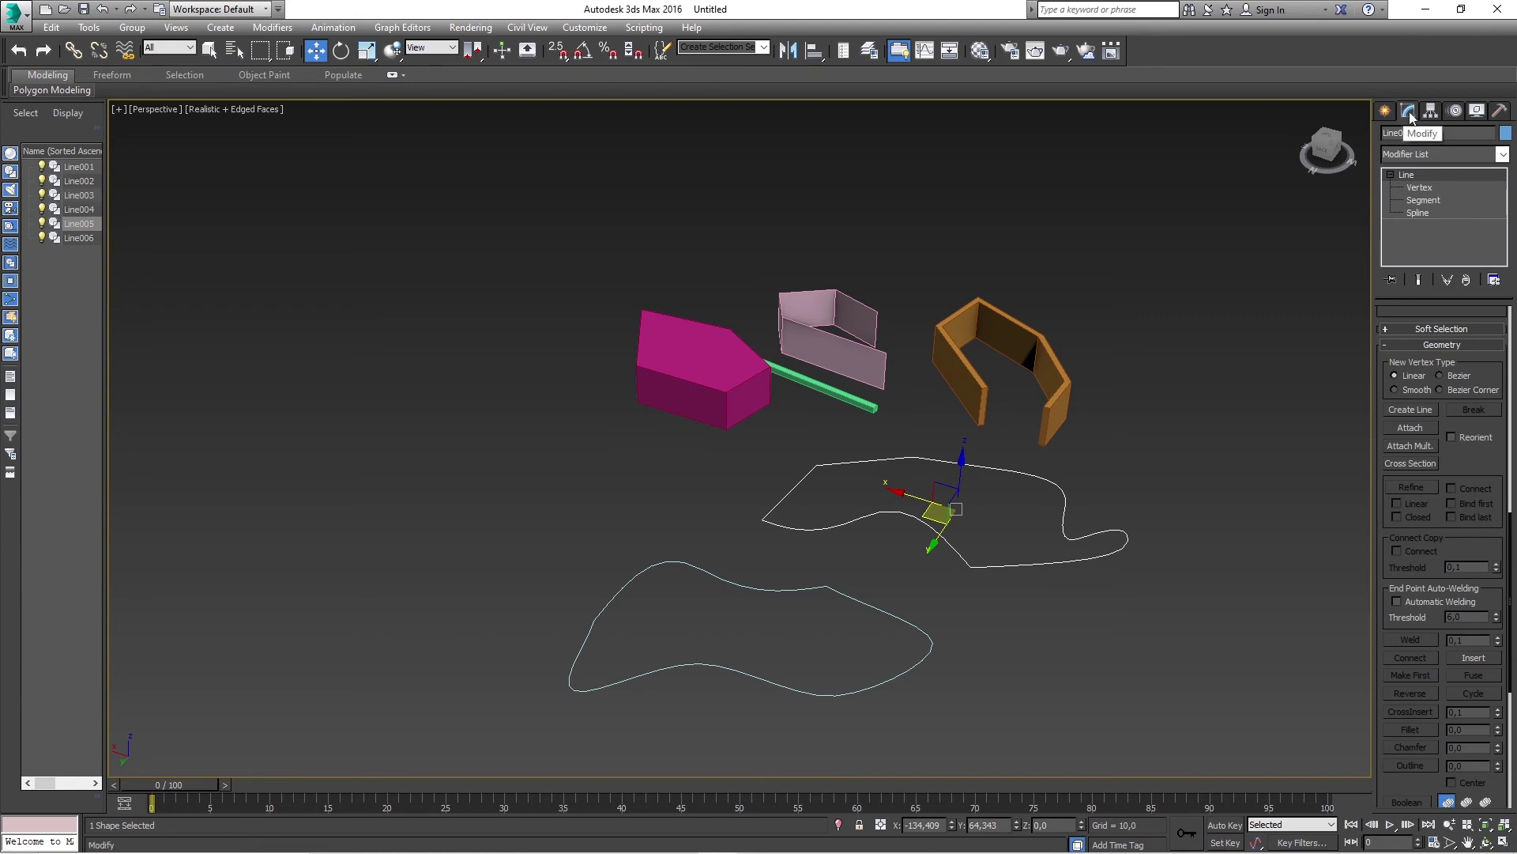
Use Refine to insert three new vertices along Line005's segments, then return to object level.
scroll(1481, 498, "up", 5)
mouse_move(1481, 501)
left_mouse_down()
mouse_move(1479, 467)
mouse_move(1479, 534)
left_mouse_up()
left_click(1423, 538)
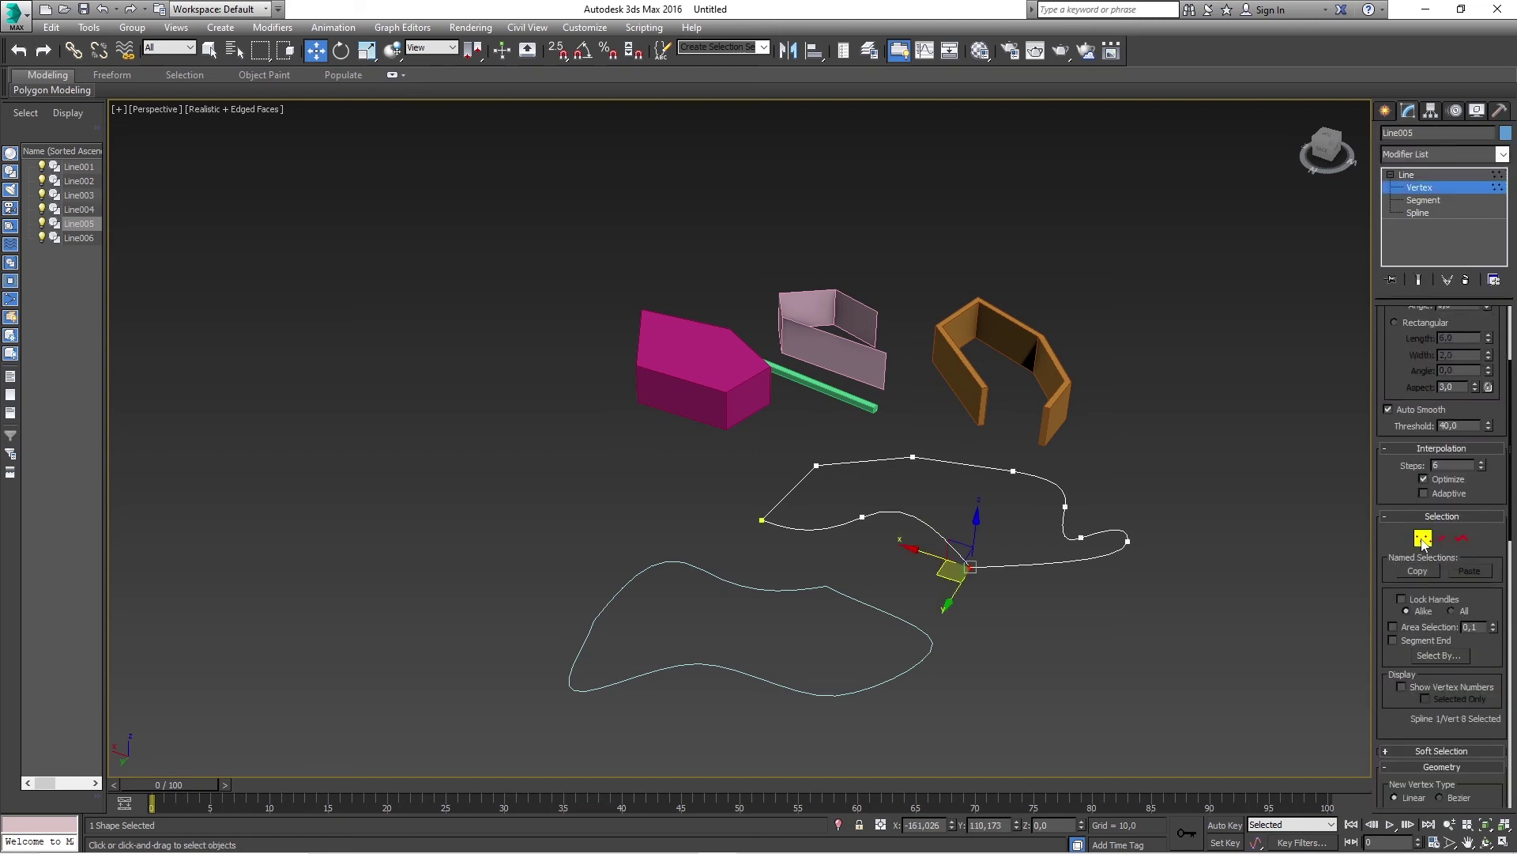
left_click_drag(1485, 543, 1459, 342)
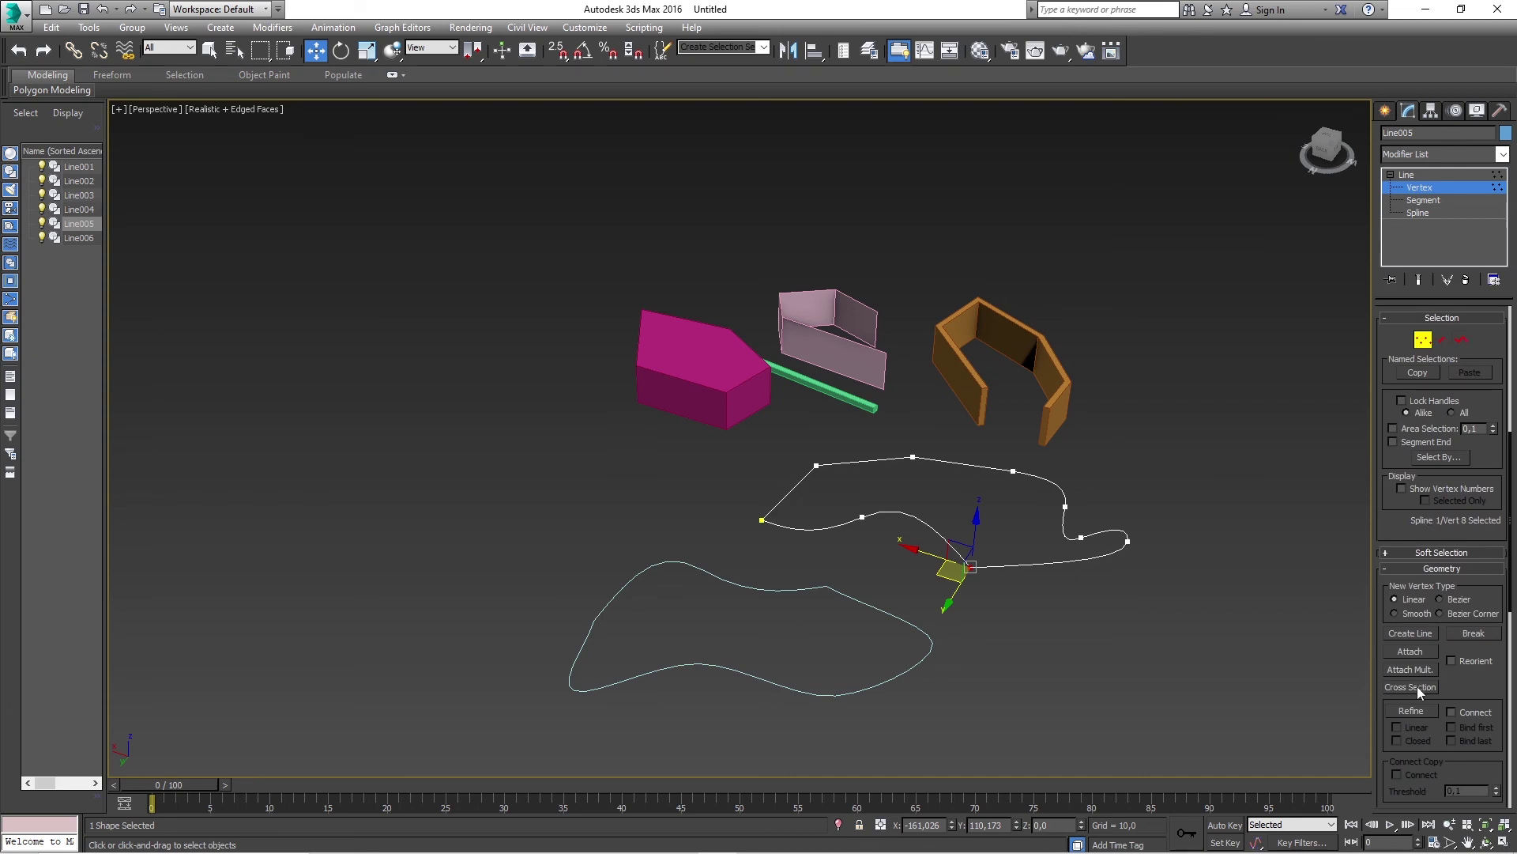
left_click(1425, 707)
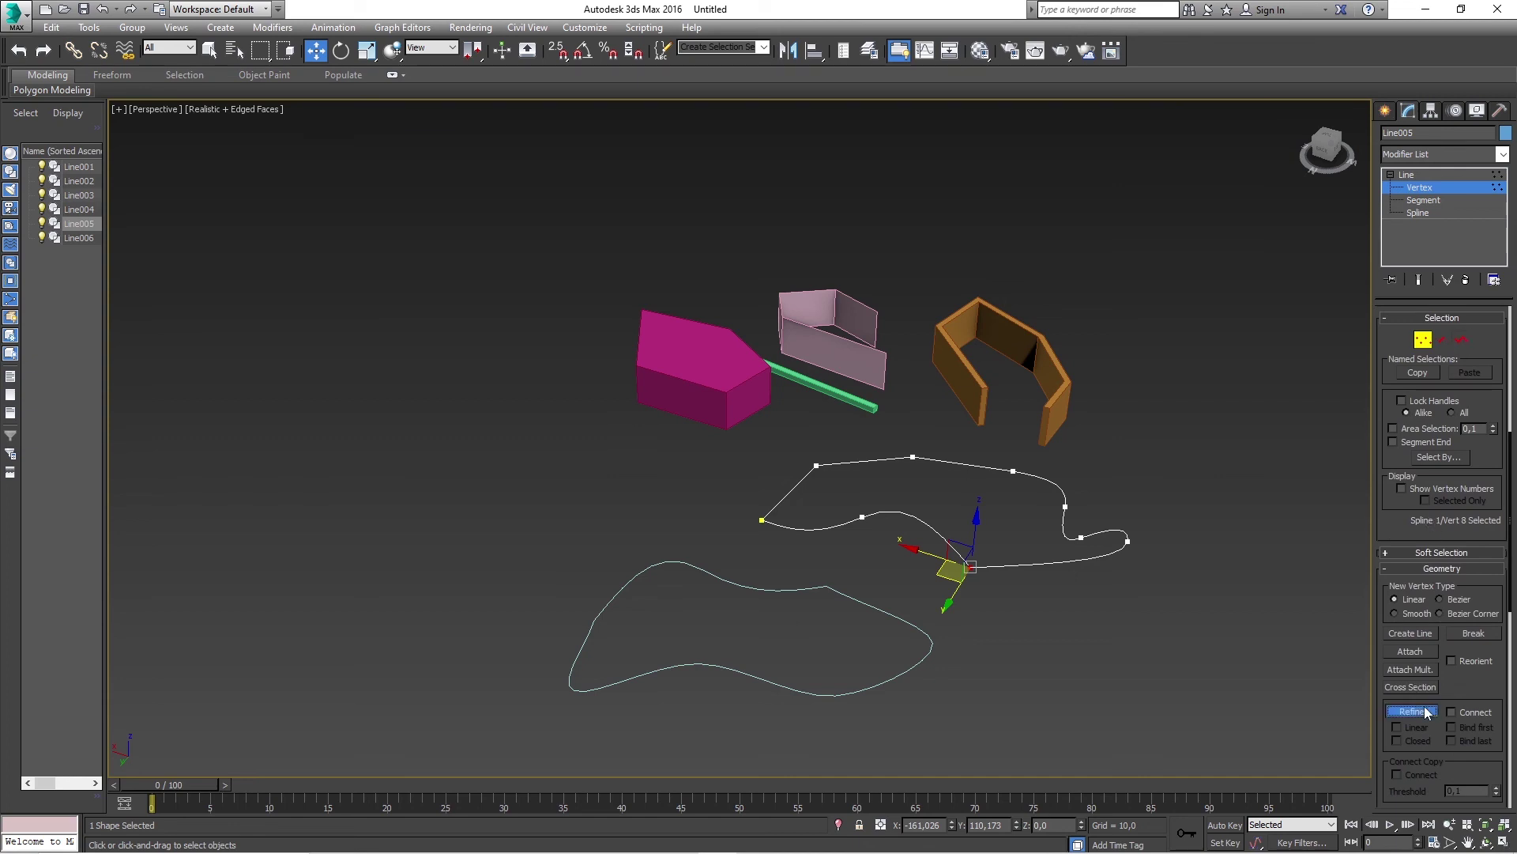
left_click(1059, 562)
left_click(931, 527)
left_click(814, 528)
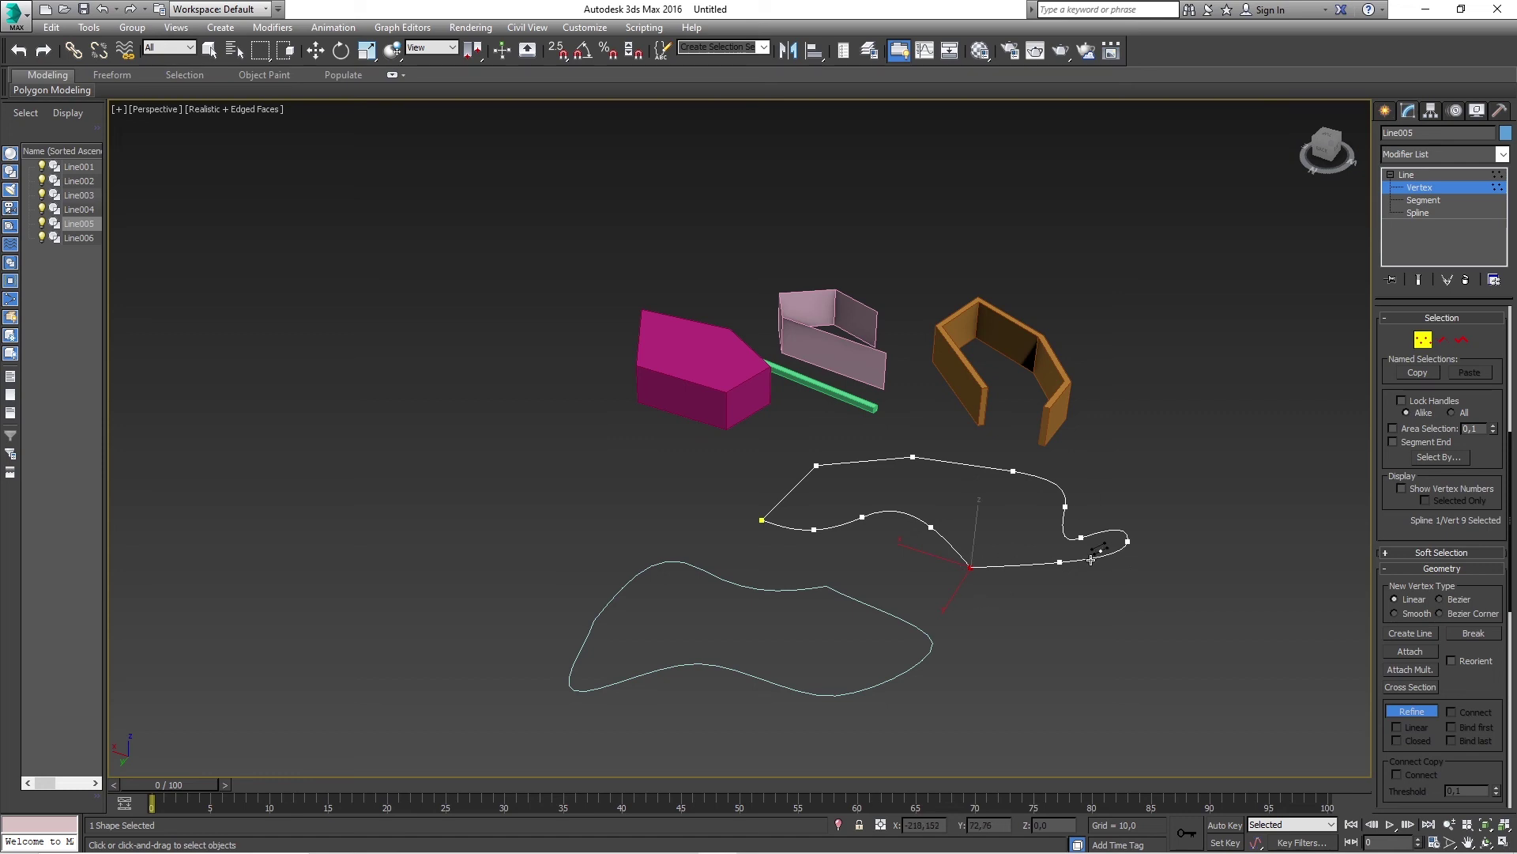
key("w")
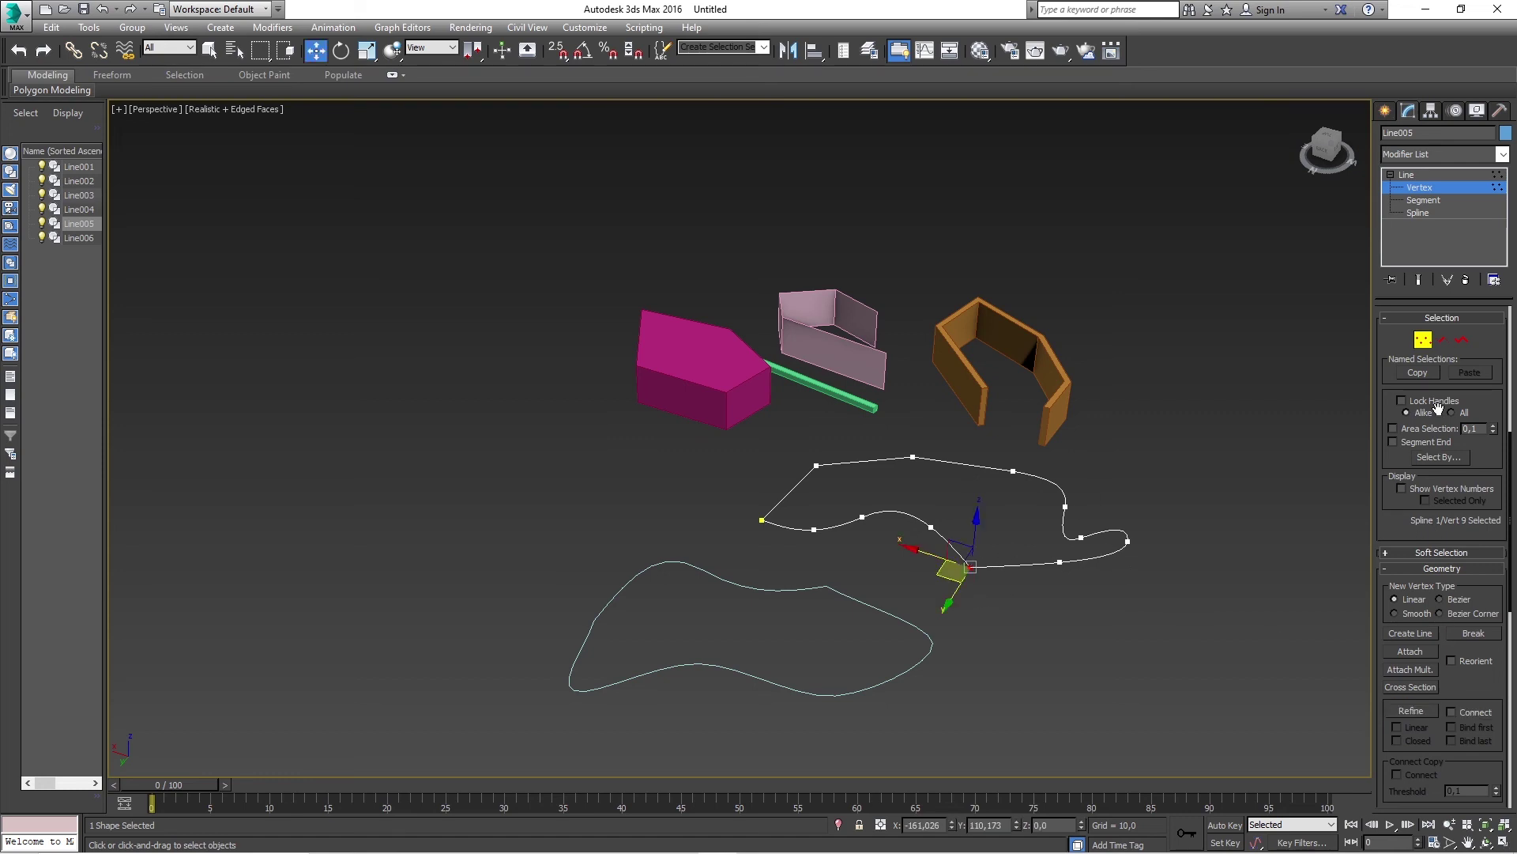
left_click(1411, 173)
left_click_drag(1492, 341, 1448, 620)
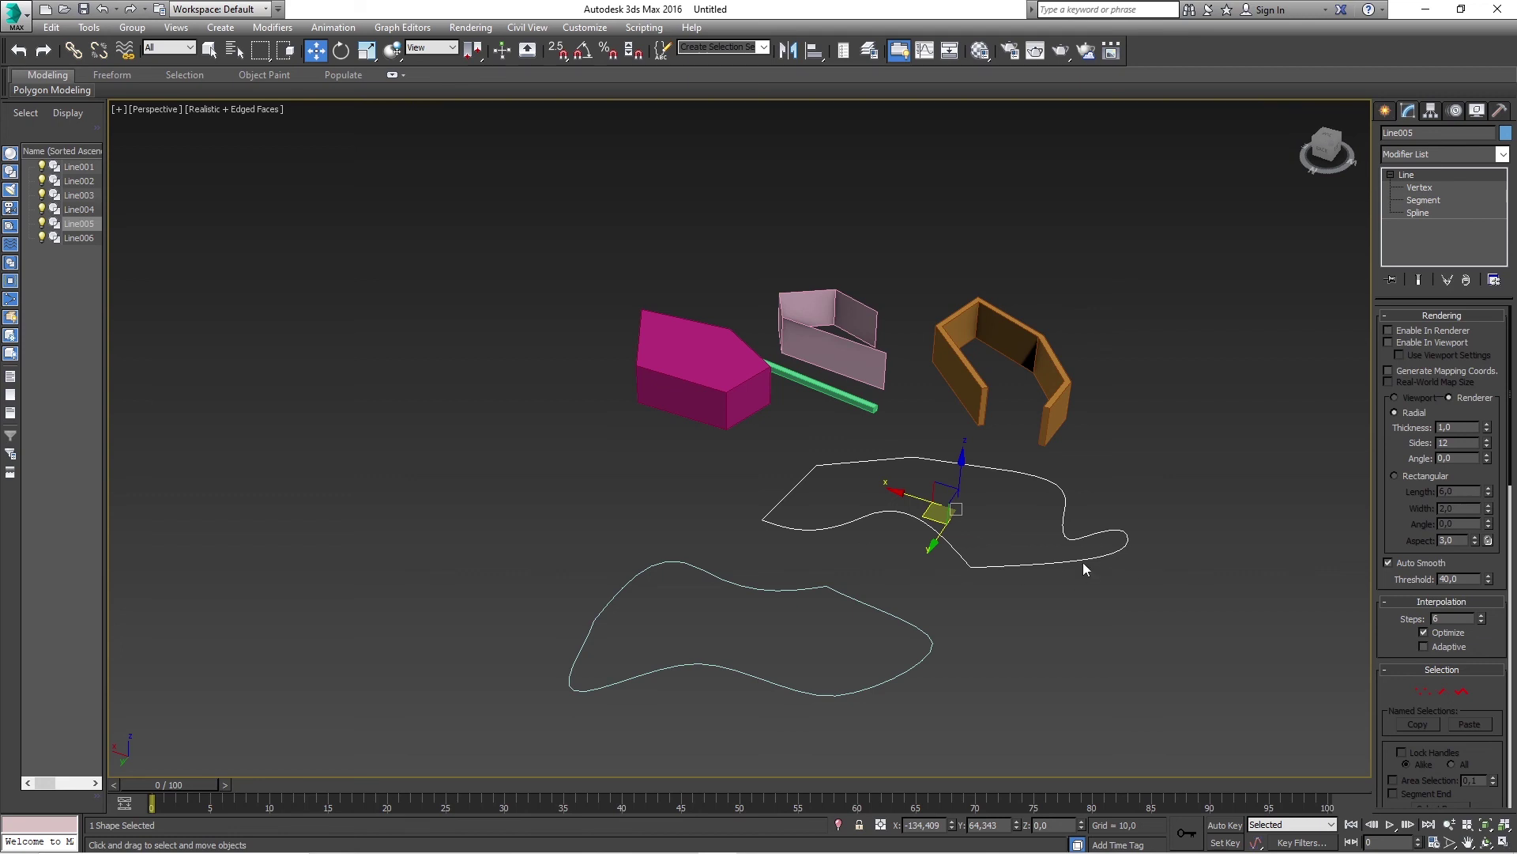
Try lower and higher interpolation Steps on Line005 using the Steps spinner.
left_click(1483, 625)
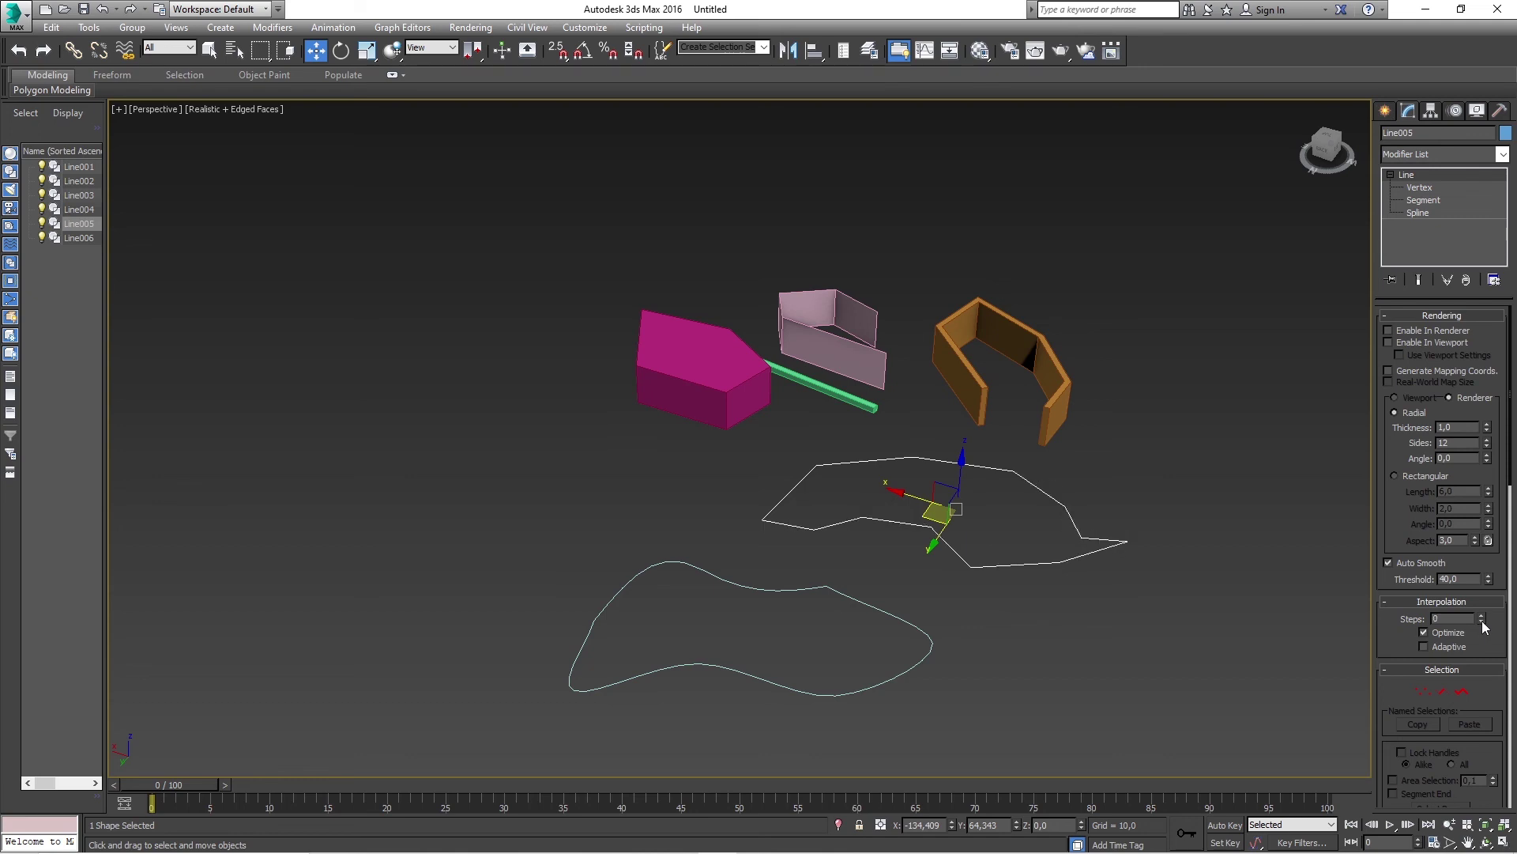
left_click(1482, 620)
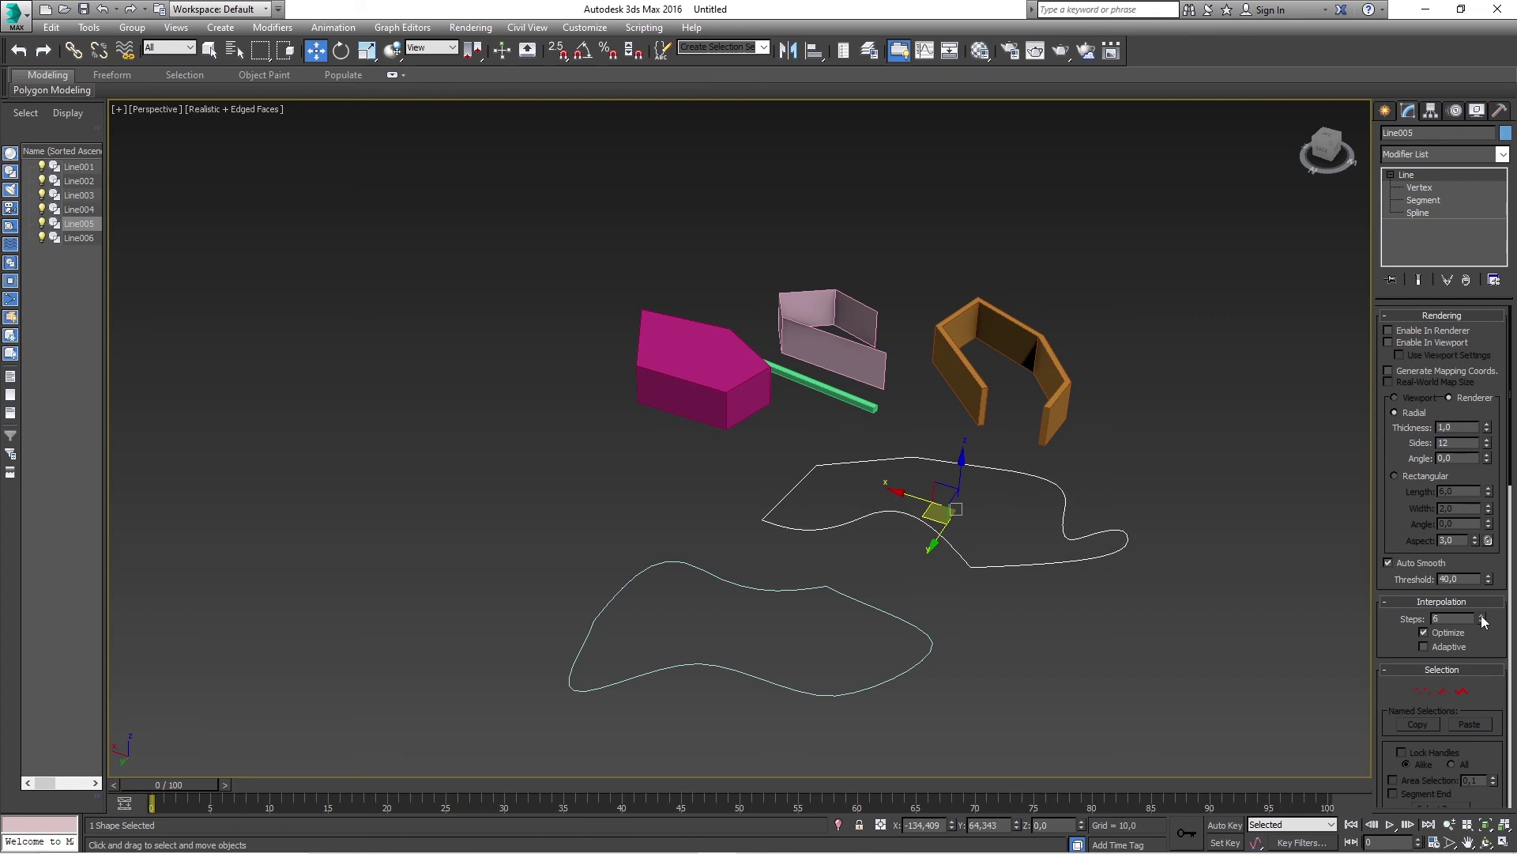
left_click(1483, 620)
left_click(1483, 620)
left_click(1482, 622)
Select Line006 and try interpolation Steps of 0, 2 and finally 6.
left_click_drag(1064, 656, 846, 625)
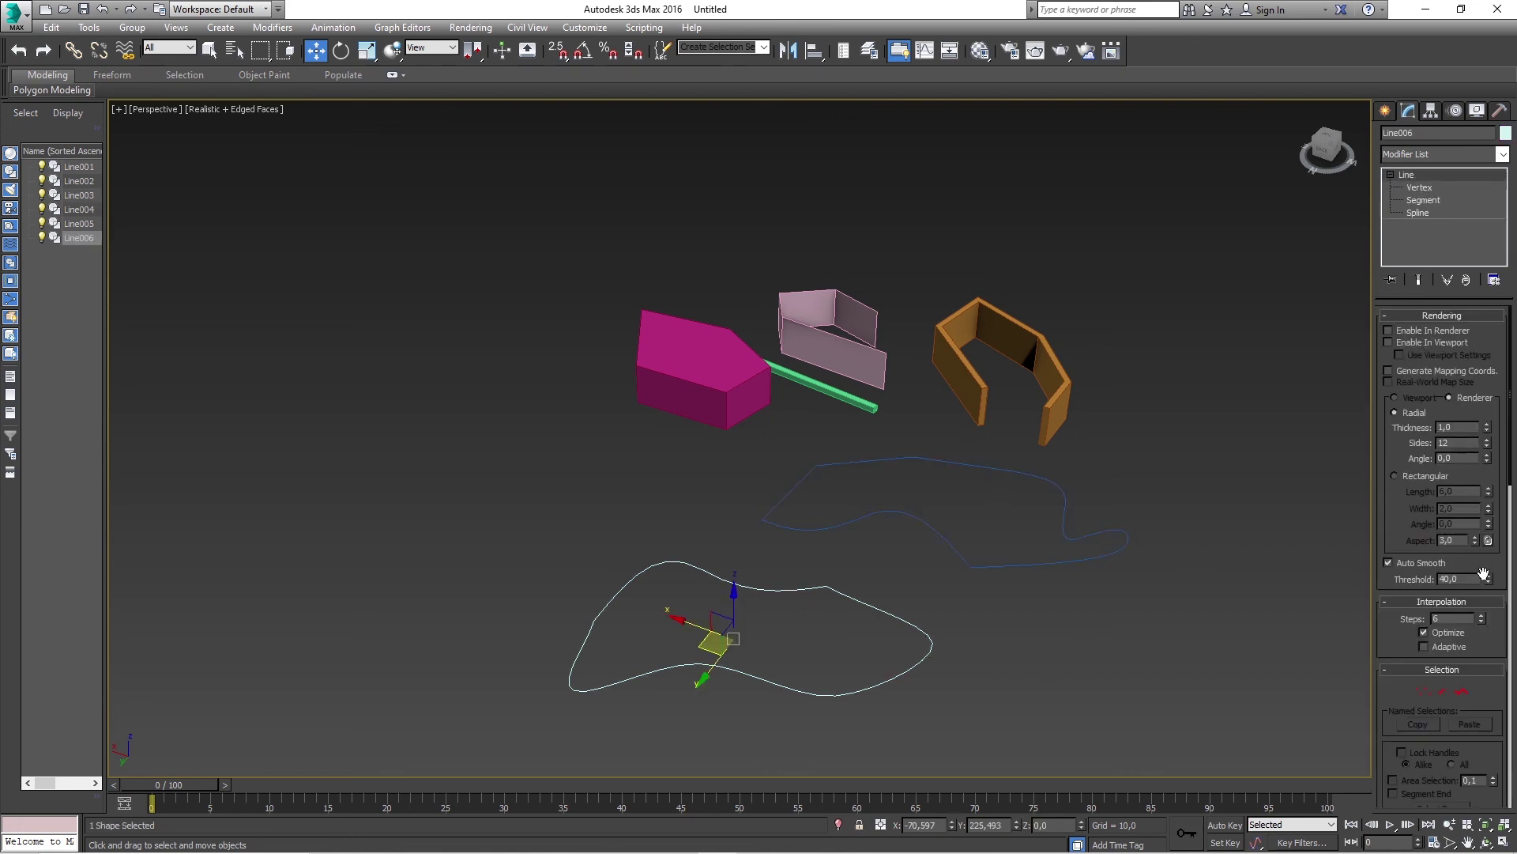
type("50")
key("Return")
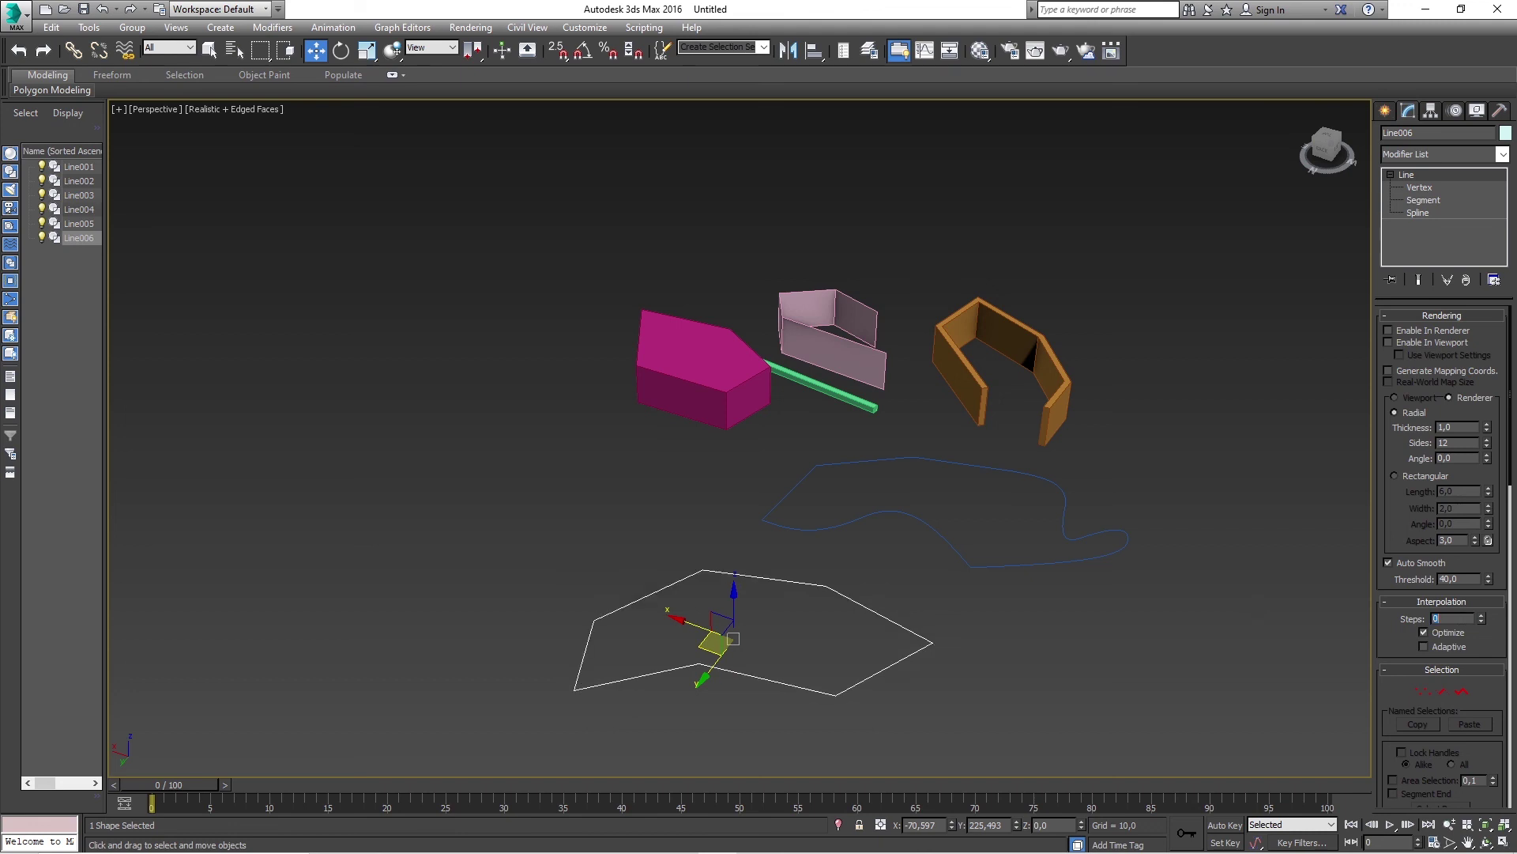
type("2")
key("Return")
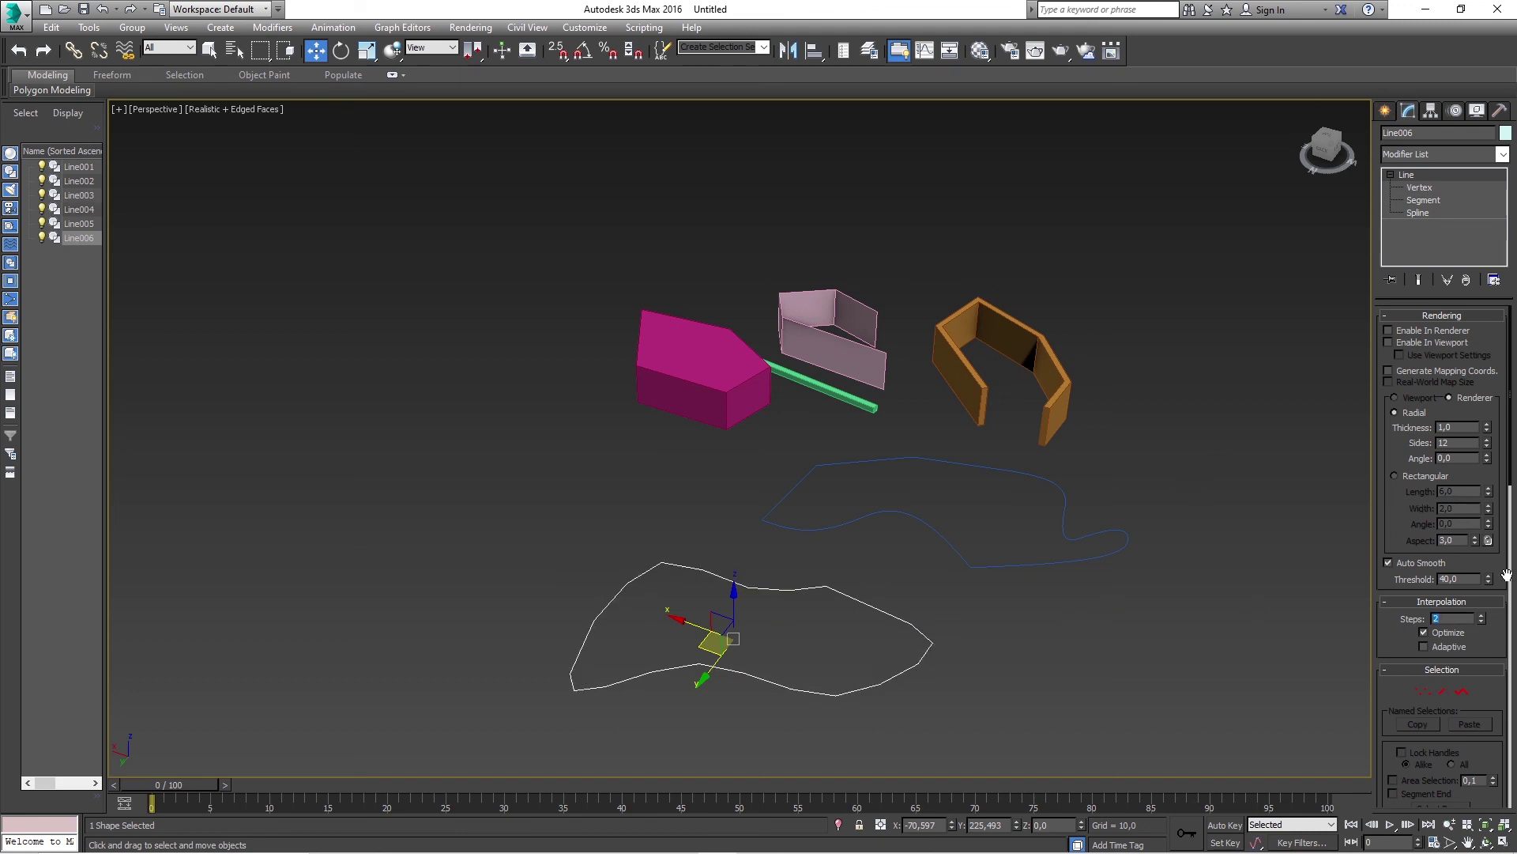
type("6")
key("Return")
Commit Line006's Steps value of 6 and deselect everything.
left_click(1496, 647)
scroll(1496, 646, "down", 3)
scroll(1497, 646, "down", 3)
scroll(1502, 554, "down", 3)
scroll(1511, 427, "down", 3)
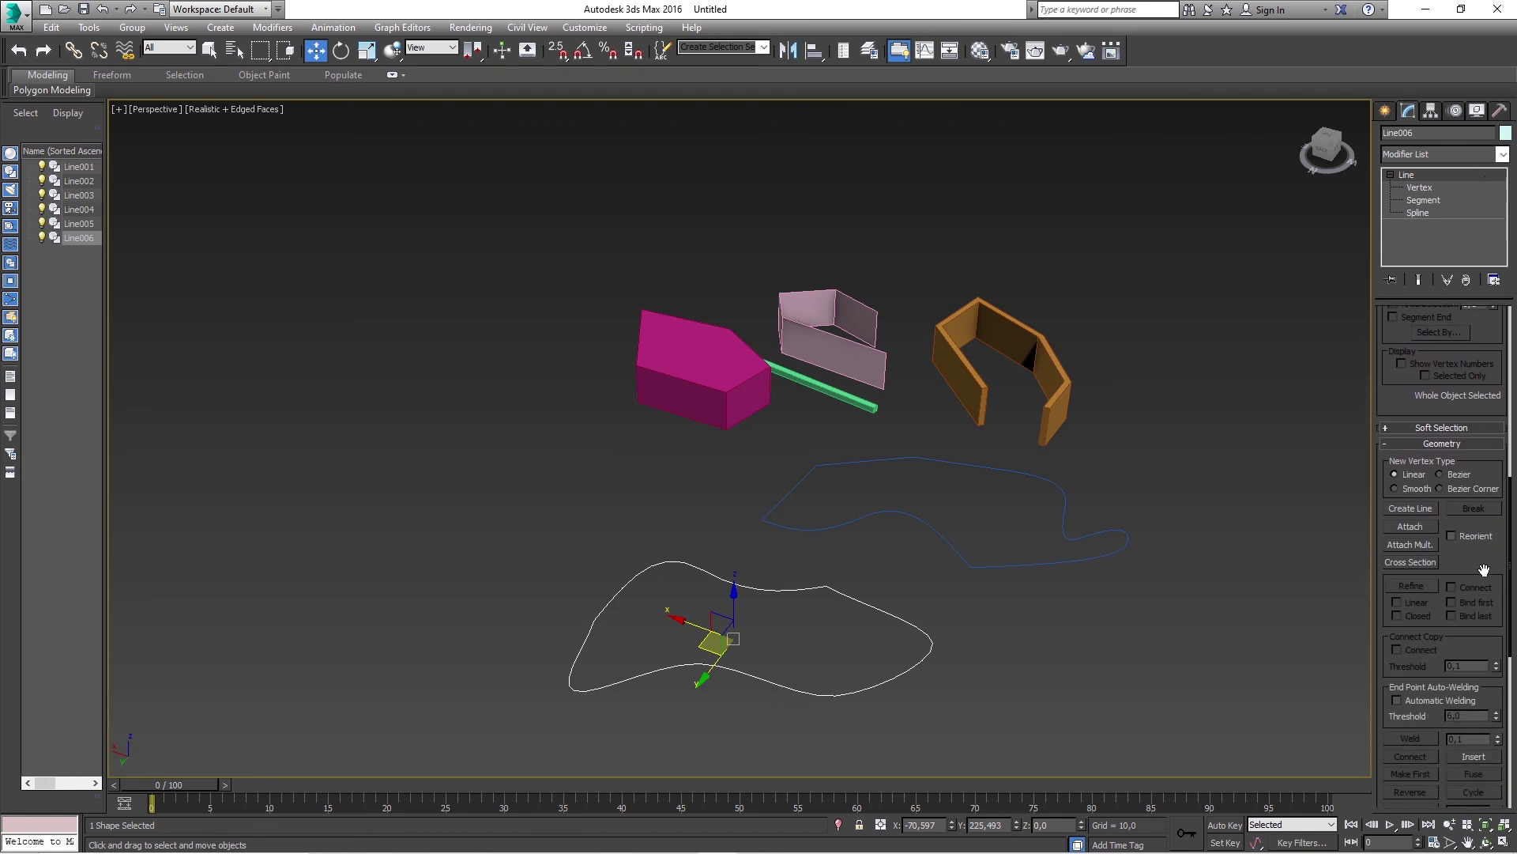
left_click(1202, 591)
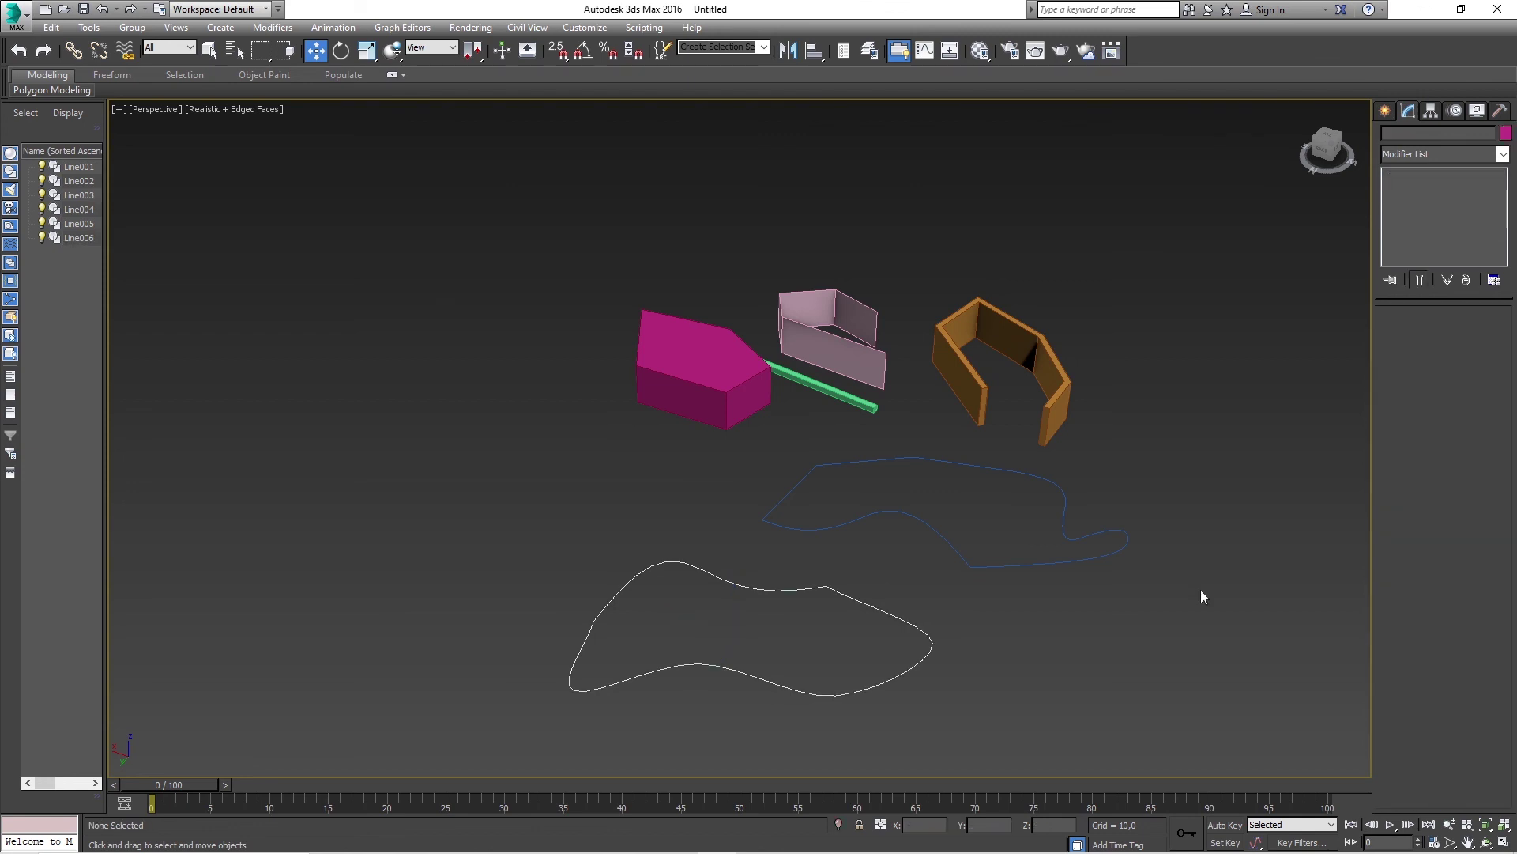